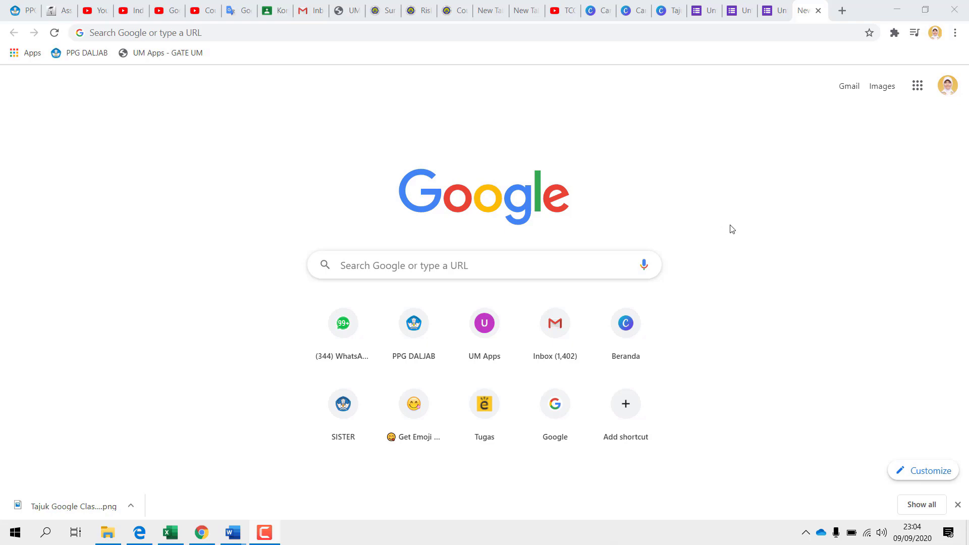
Search Google for "google form".
click(432, 264)
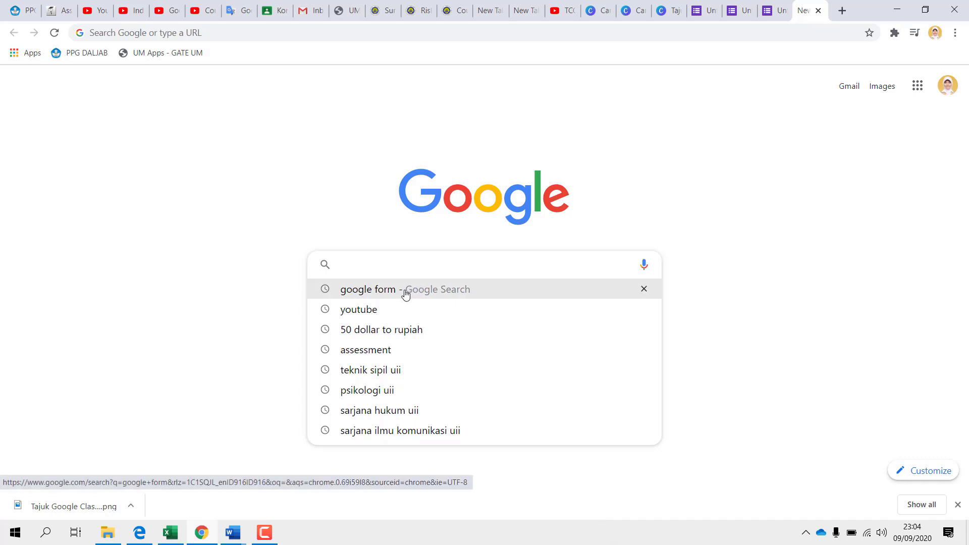
text(google form)
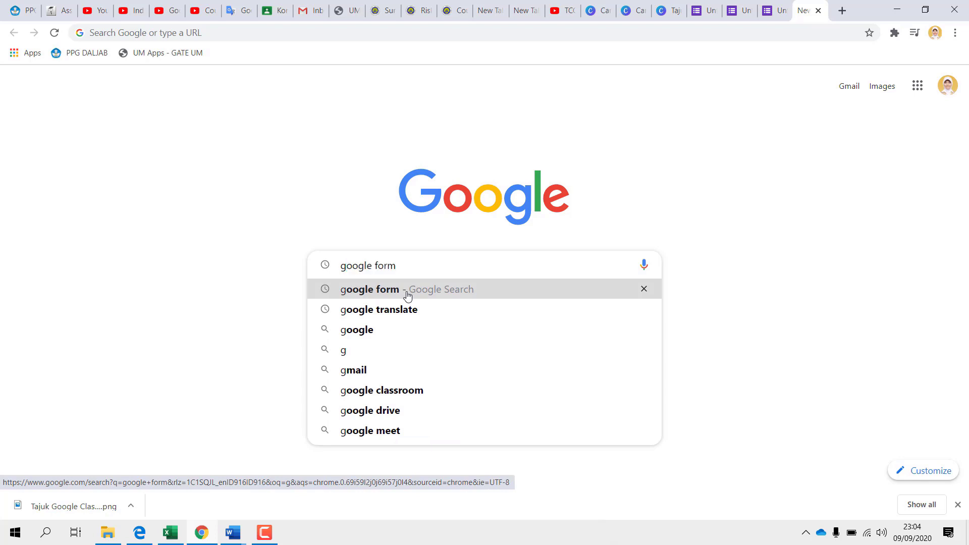
click(406, 295)
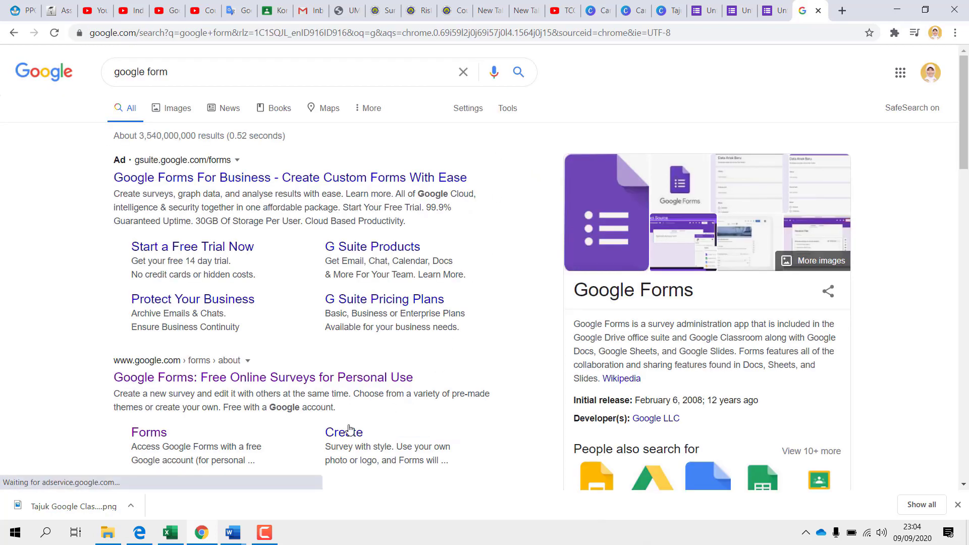
Open Google Forms for personal use from the search results and create a blank form.
scroll(371, 349, down, 1)
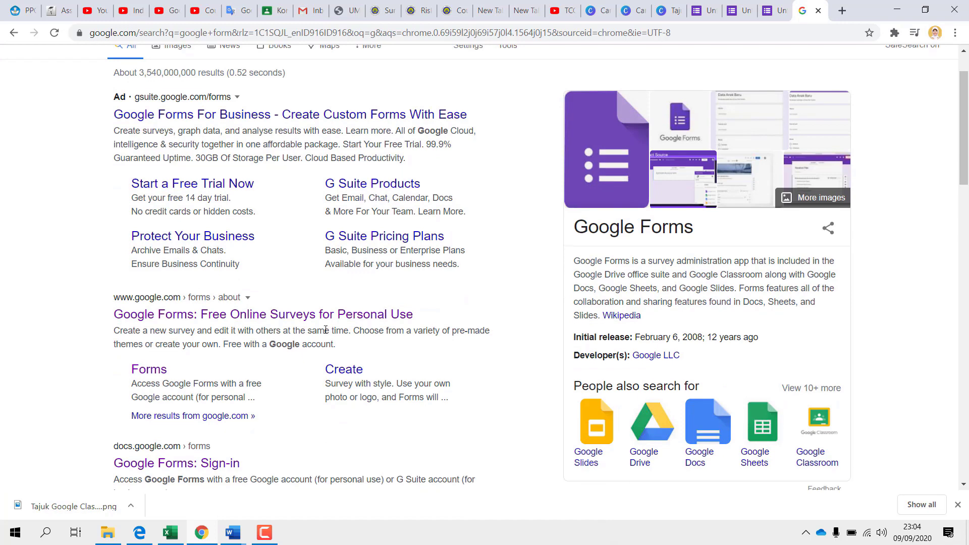
click(284, 315)
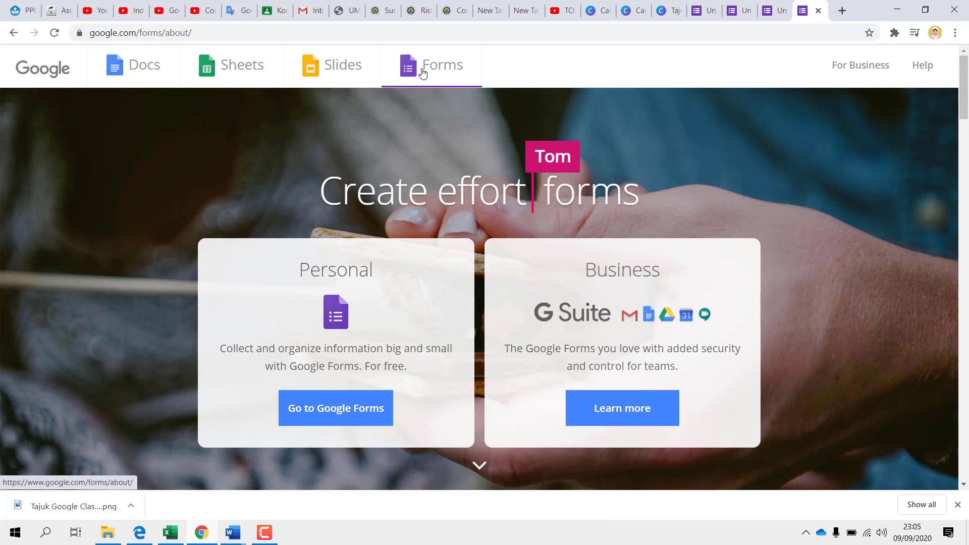
click(328, 419)
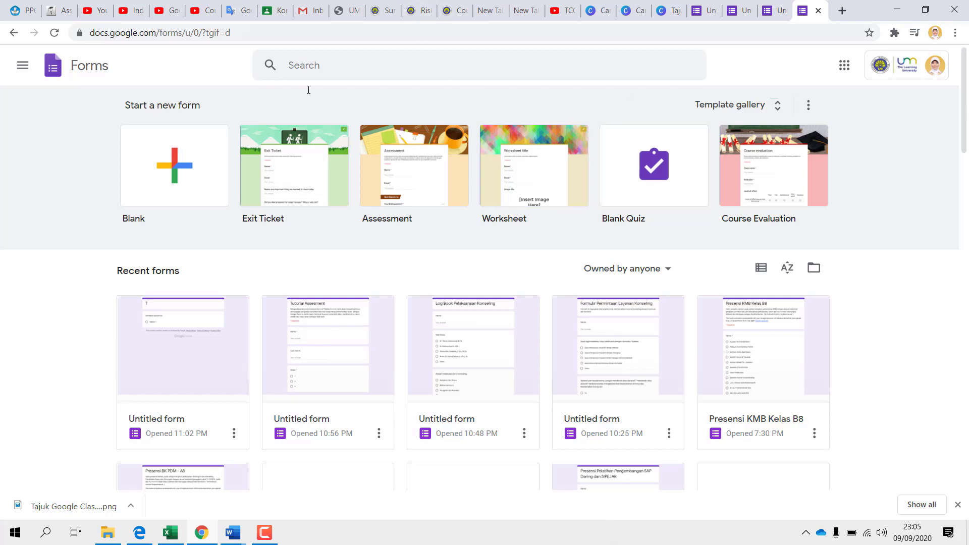
click(178, 172)
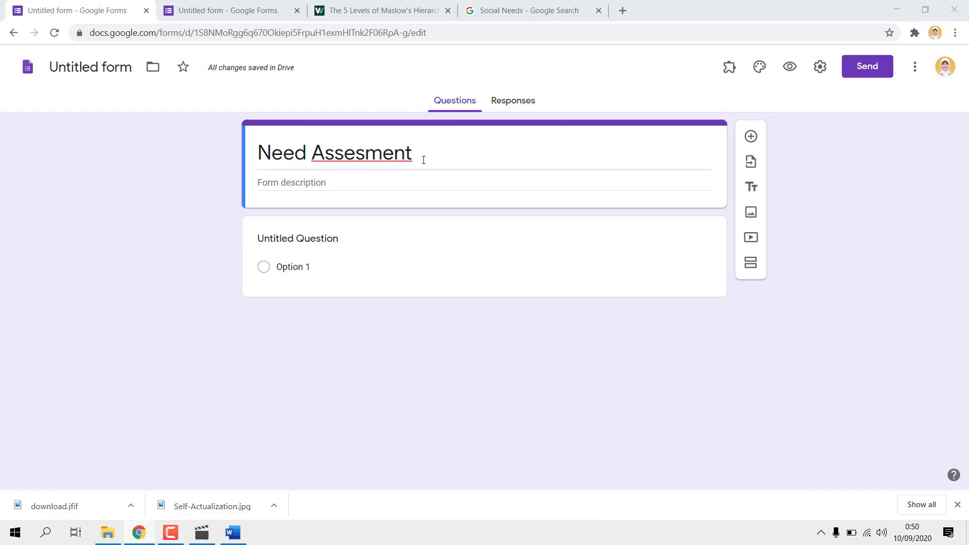
triple_click(286, 164)
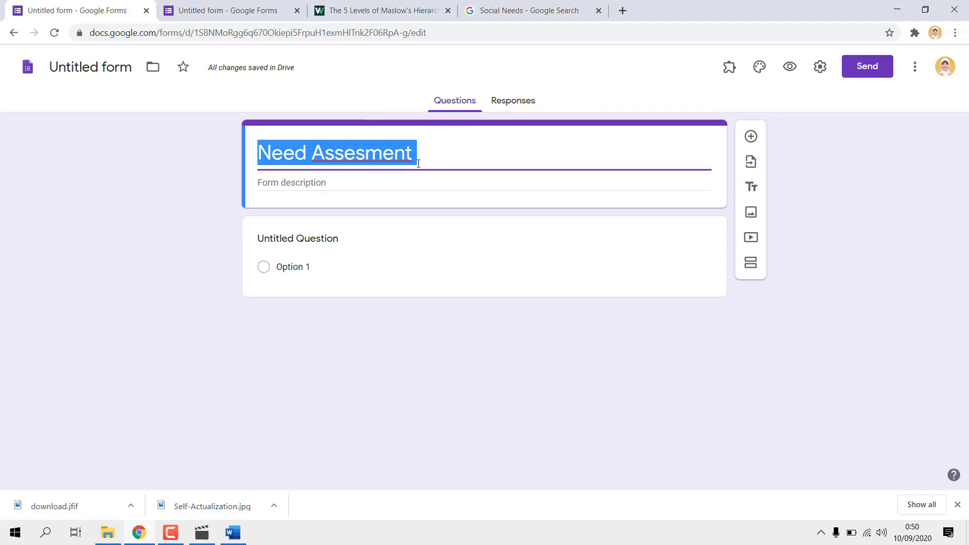
click(194, 155)
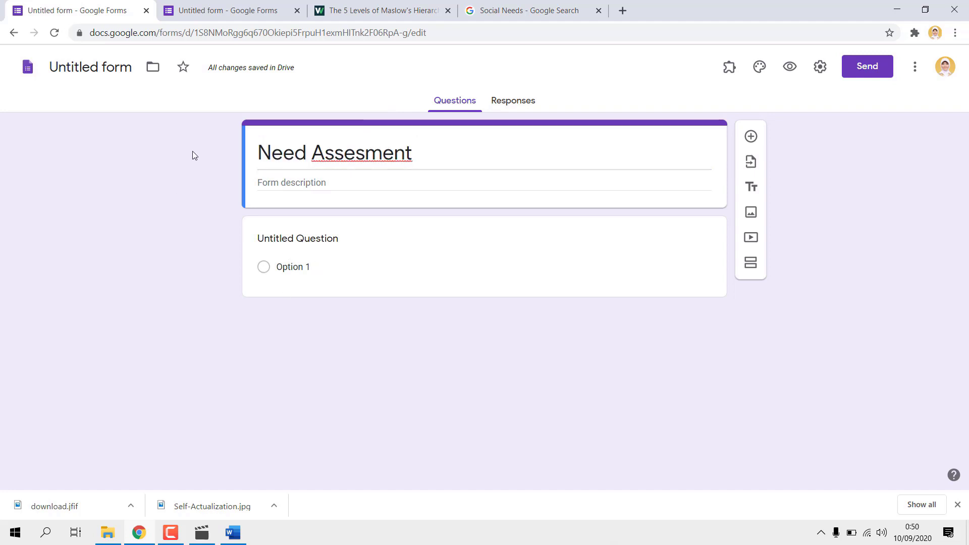
click(444, 158)
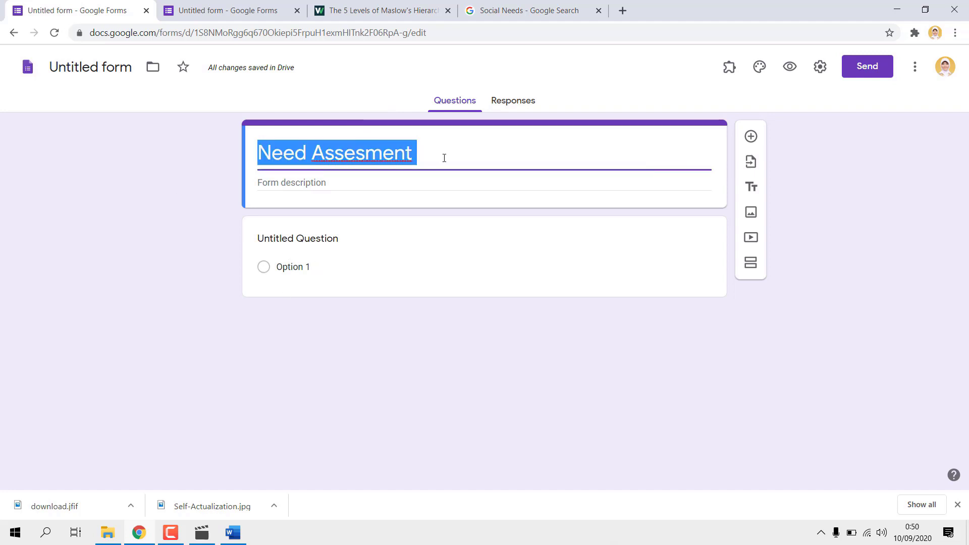
click(282, 154)
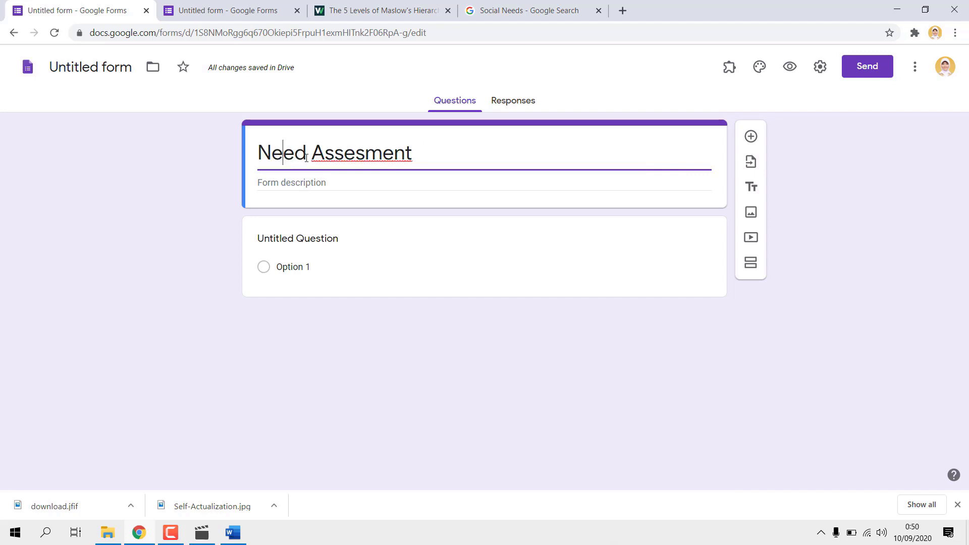
click(304, 188)
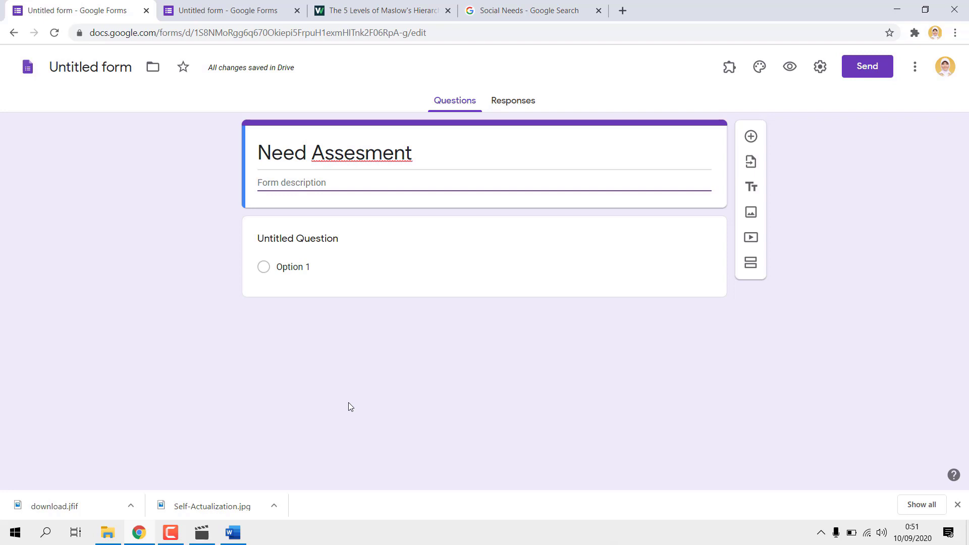
click(234, 533)
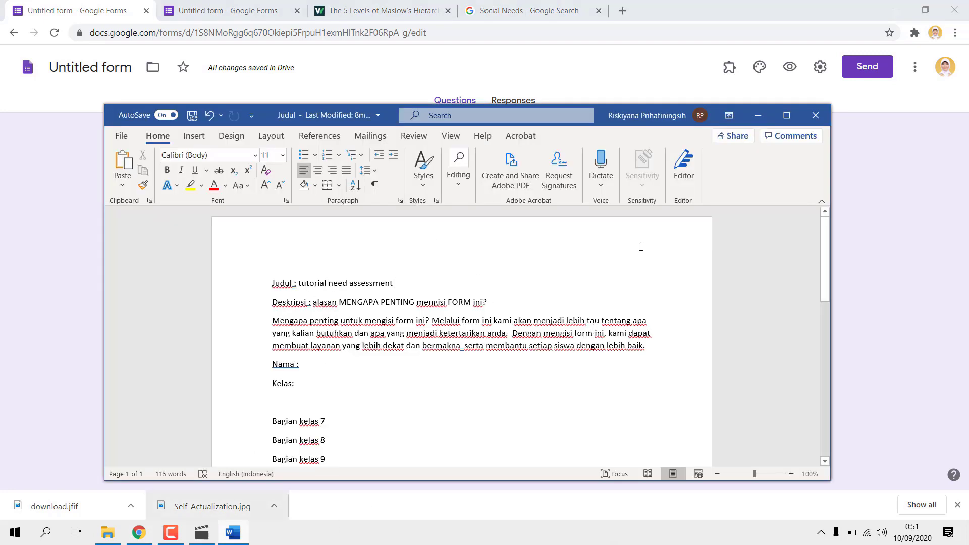
click(853, 278)
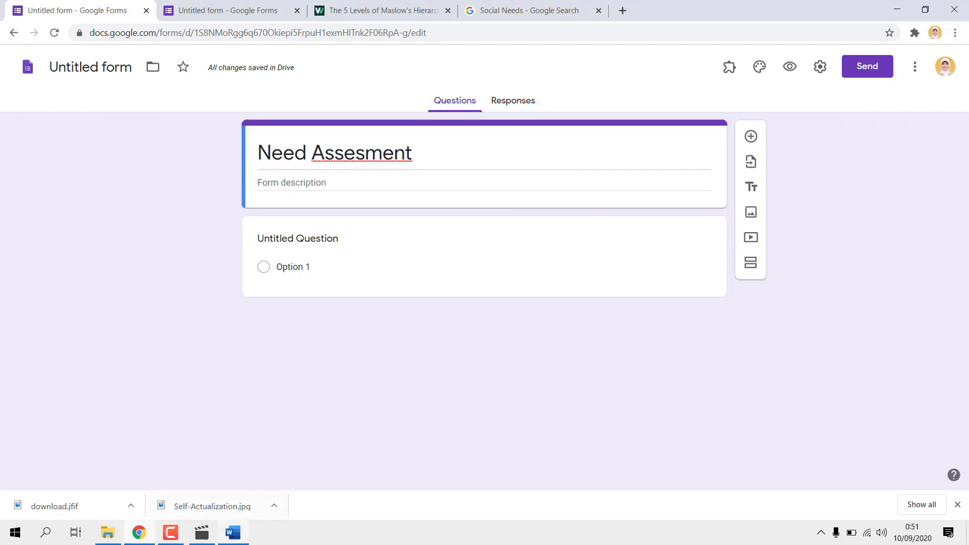
click(234, 533)
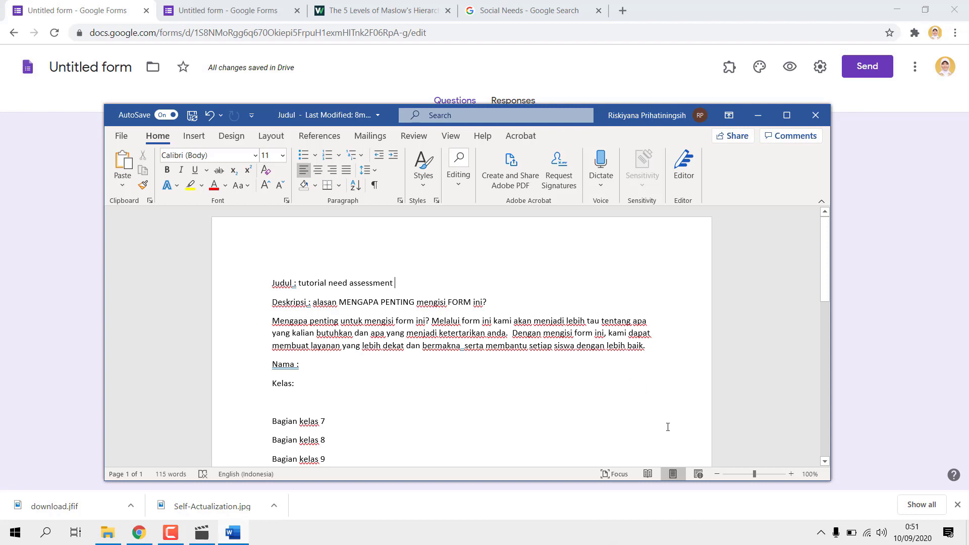
click(862, 311)
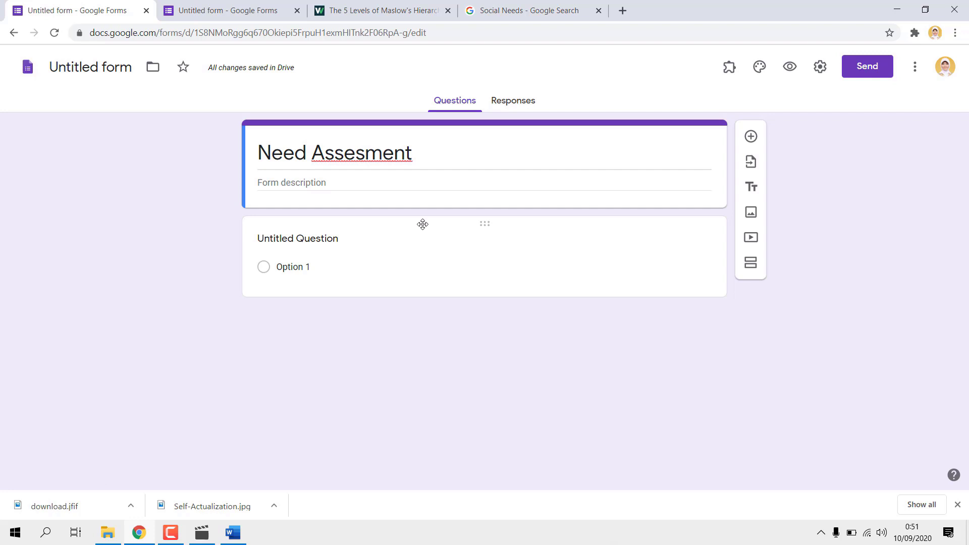
Copy the paragraph starting "Mengapa penting untuk mengisi form ini?" from the Word document into the form description.
click(306, 181)
click(233, 533)
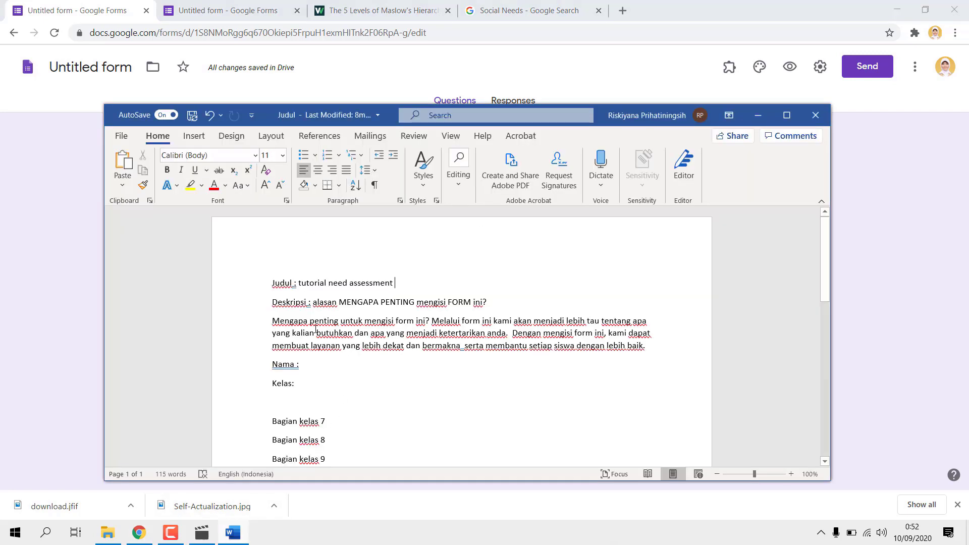
drag(272, 321, 654, 350)
key(ctrl+c)
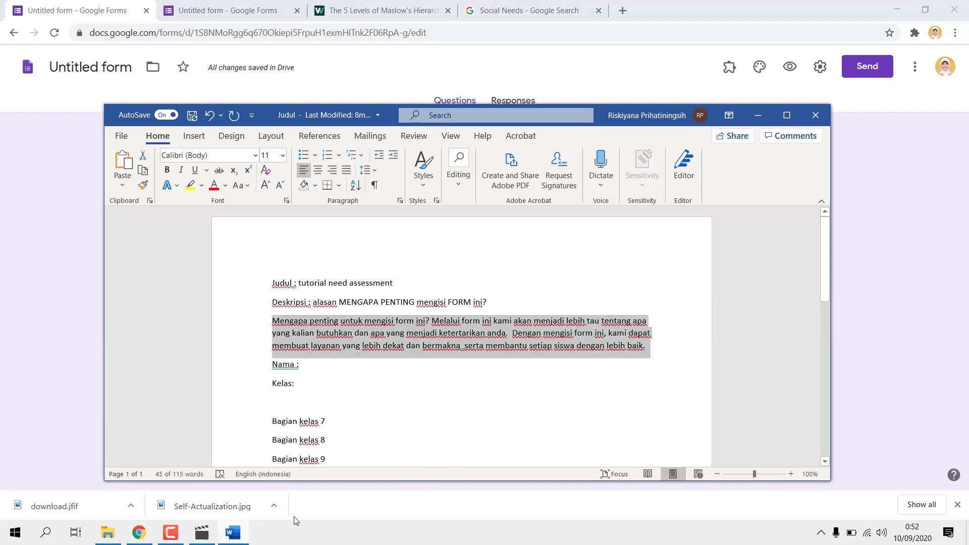
click(151, 534)
click(321, 183)
key(ctrl+v)
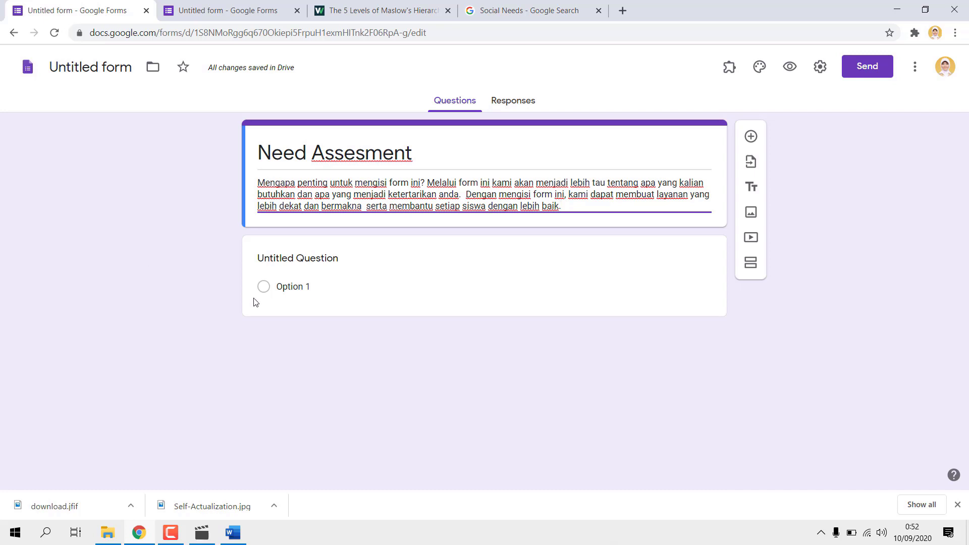
Title the untitled question "Nama Depan" as a short-answer question.
click(288, 258)
text(Nama)
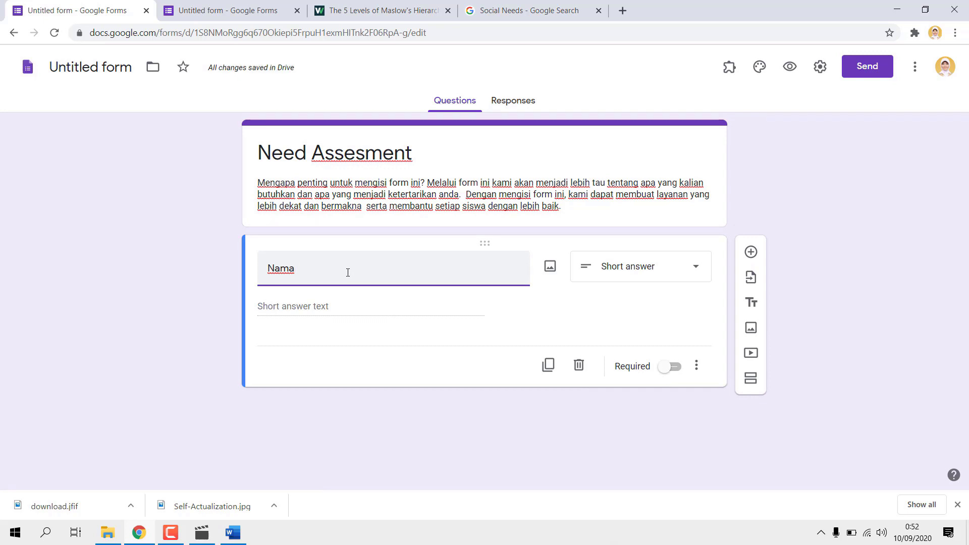
text(Depan)
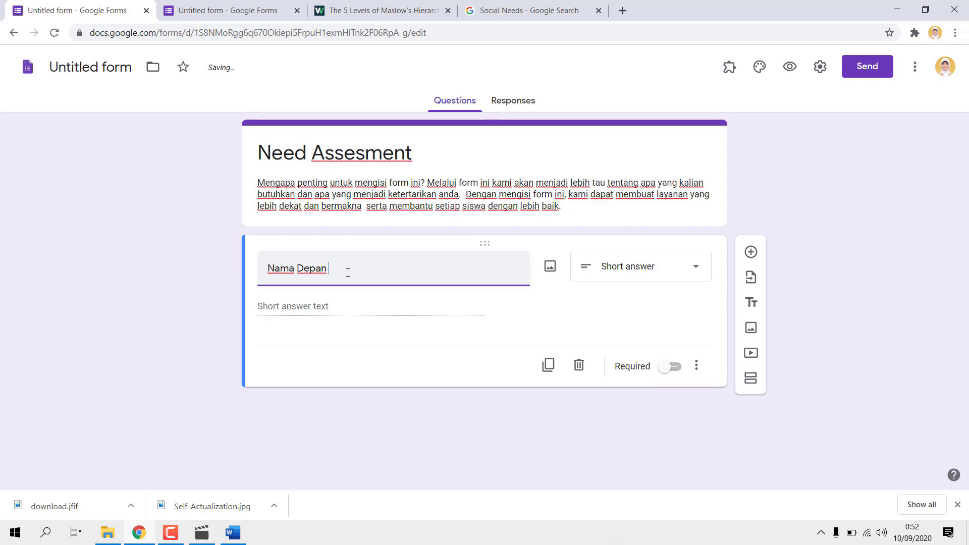
Add a second short-answer question titled "Nama Belakang" below the first-name question.
click(751, 252)
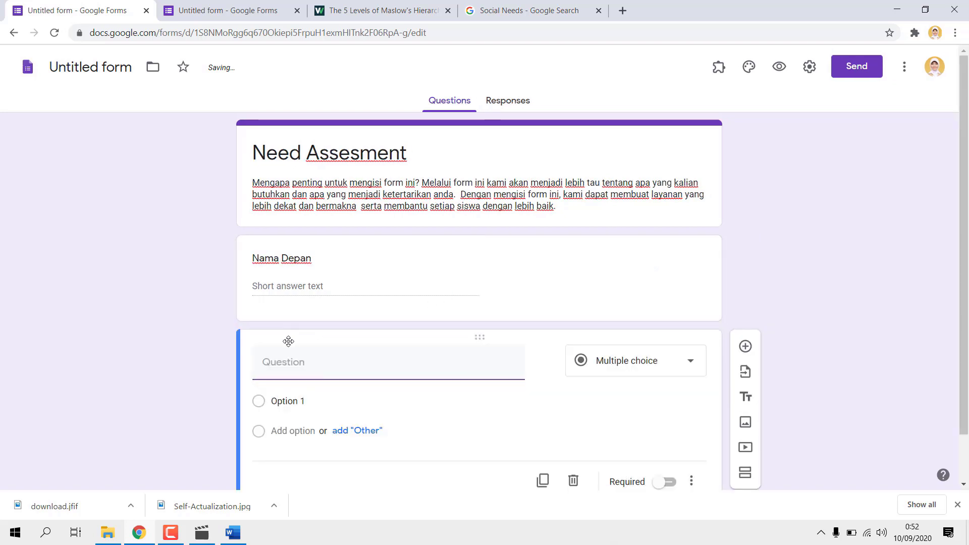
text(Nama )
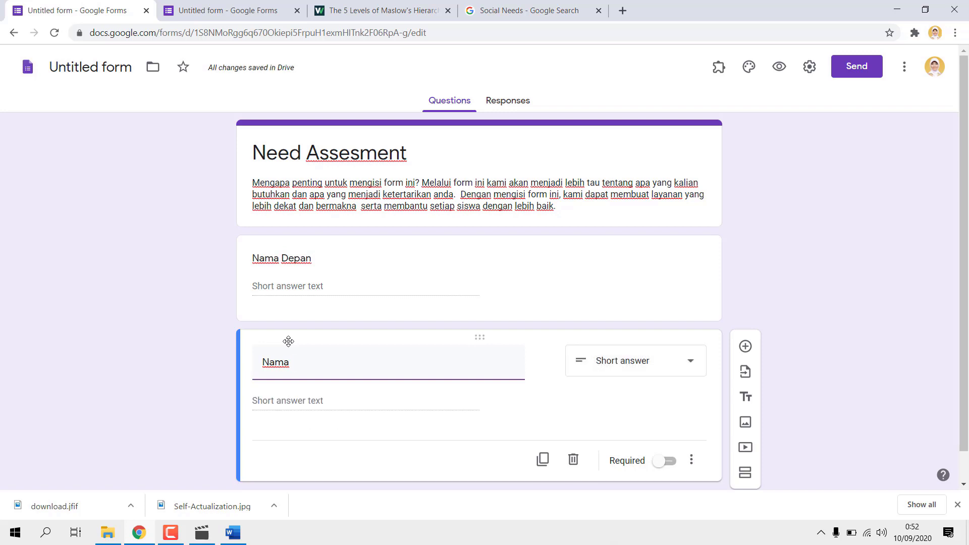
text(Belakang)
key(BackSpace)
key(BackSpace)
key(BackSpace)
key(BackSpace)
text(akang)
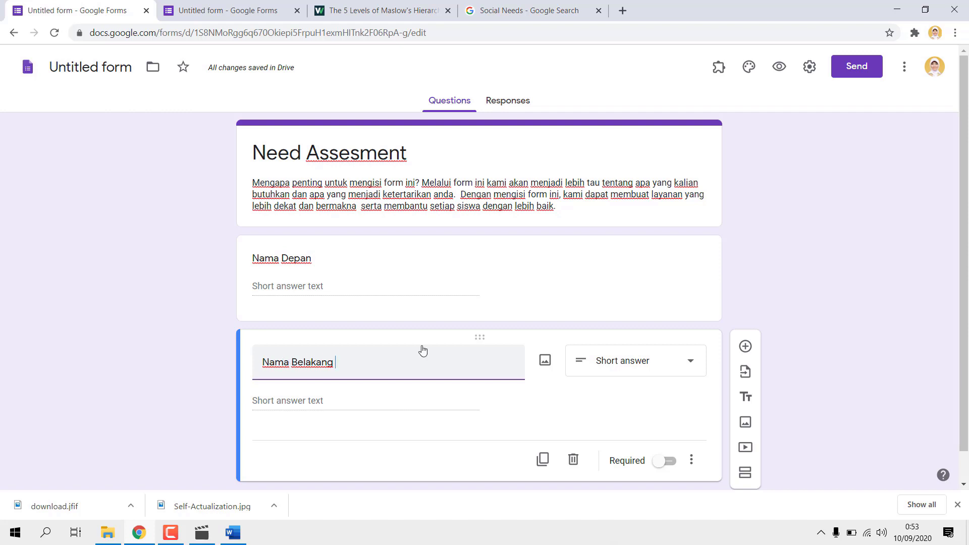
Add a multiple-choice question titled "Kelas" with the options 7, 8 and 9.
click(746, 347)
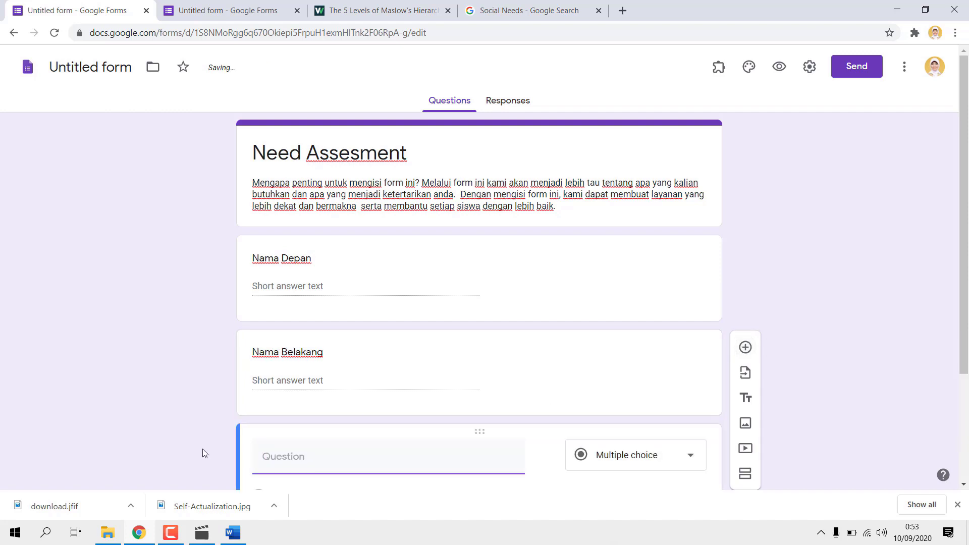
text(Kelas)
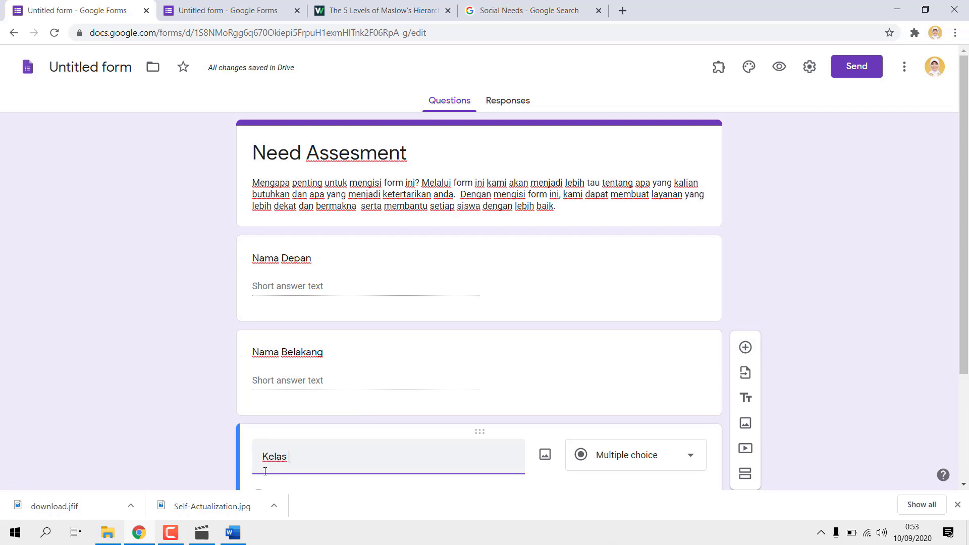
click(287, 434)
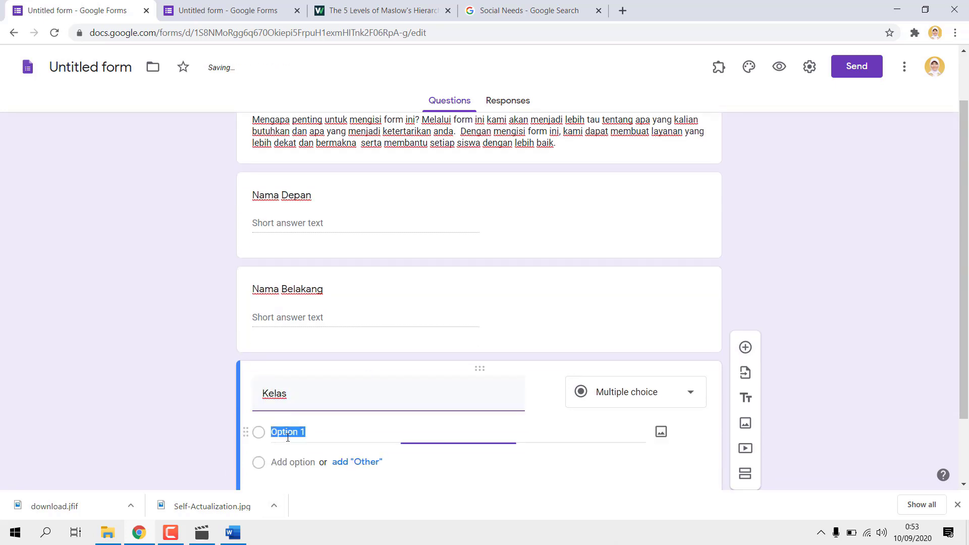
text(7)
click(302, 462)
text(8)
scroll(288, 434, down, 2)
click(308, 379)
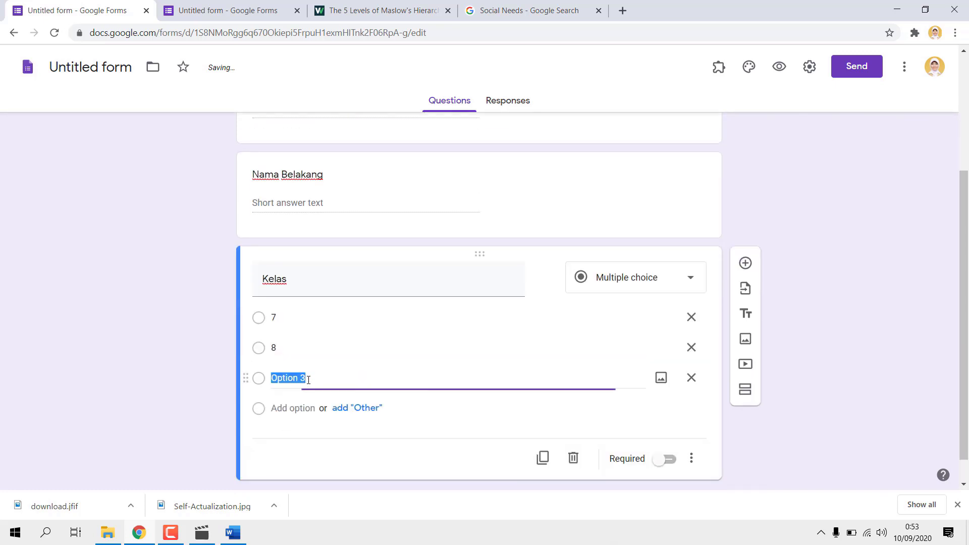
text(9)
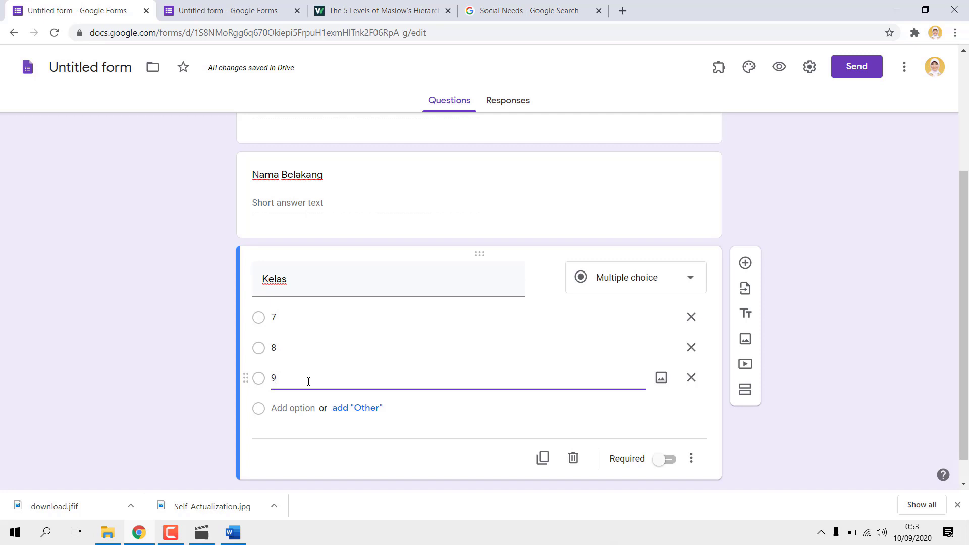
scroll(411, 278, up, 4)
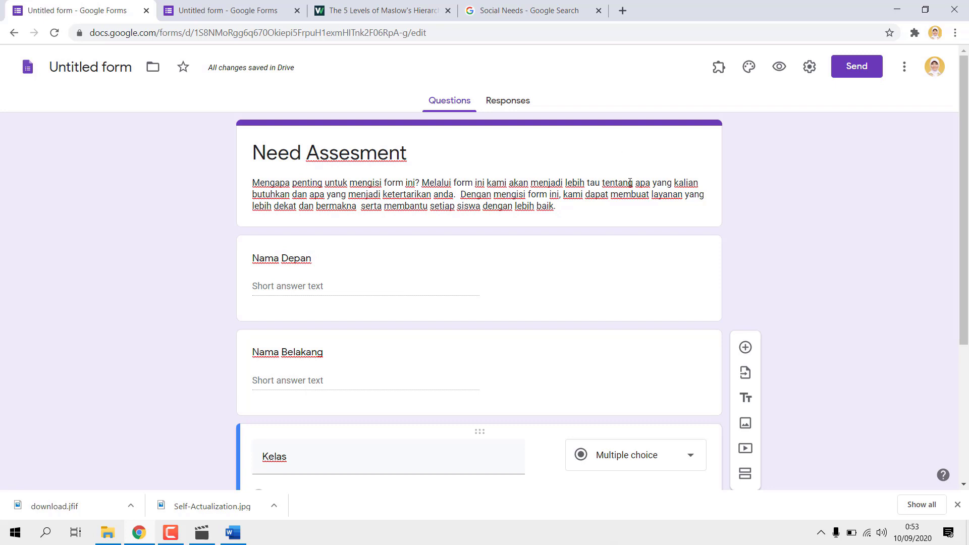
scroll(699, 283, down, 4)
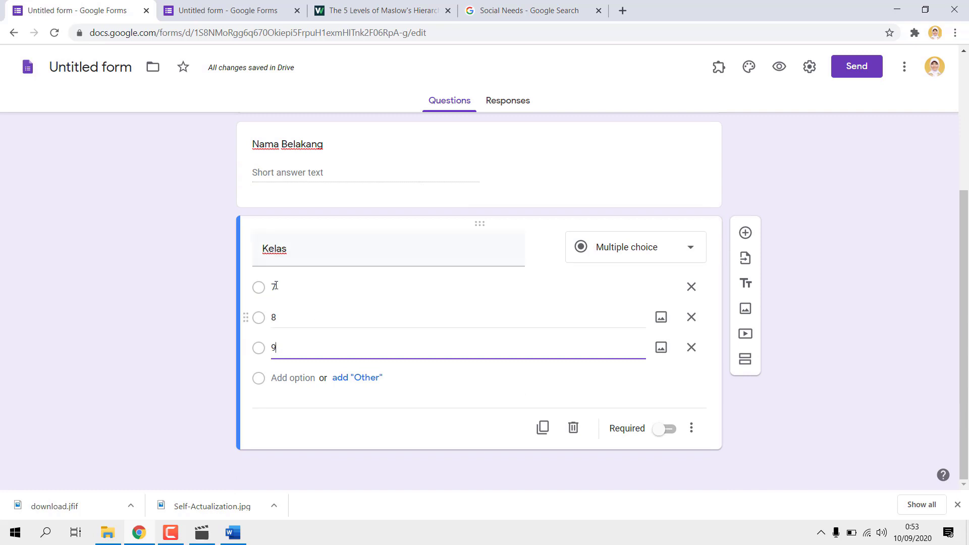
click(287, 289)
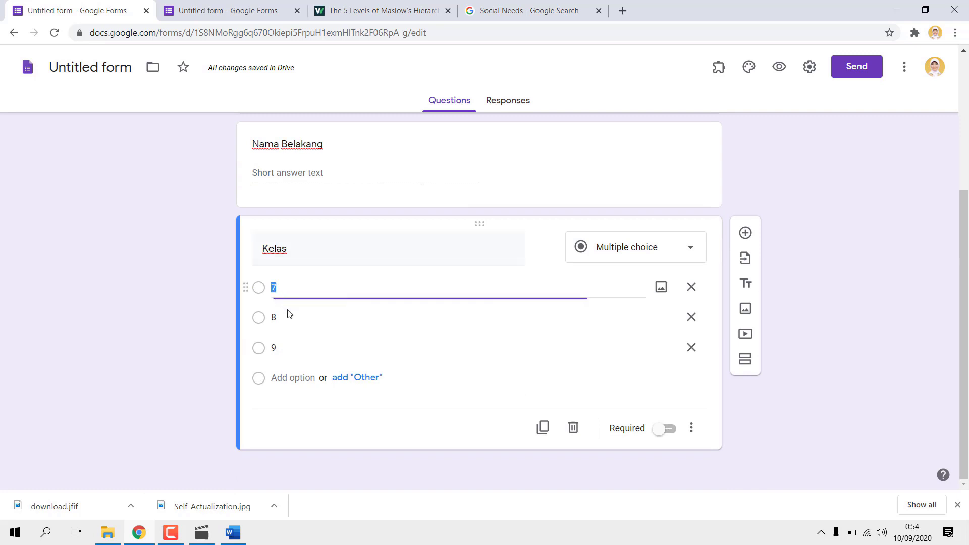
click(288, 318)
click(287, 347)
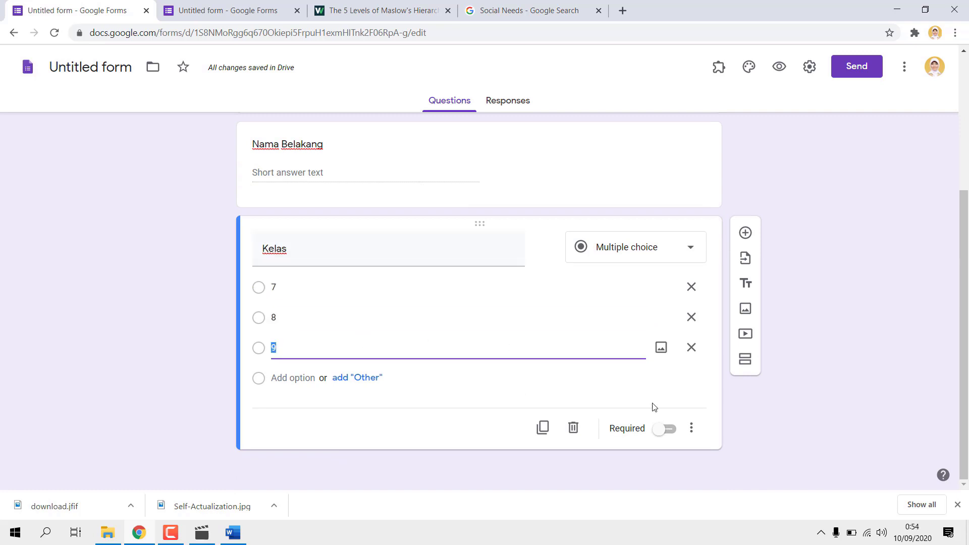
click(635, 394)
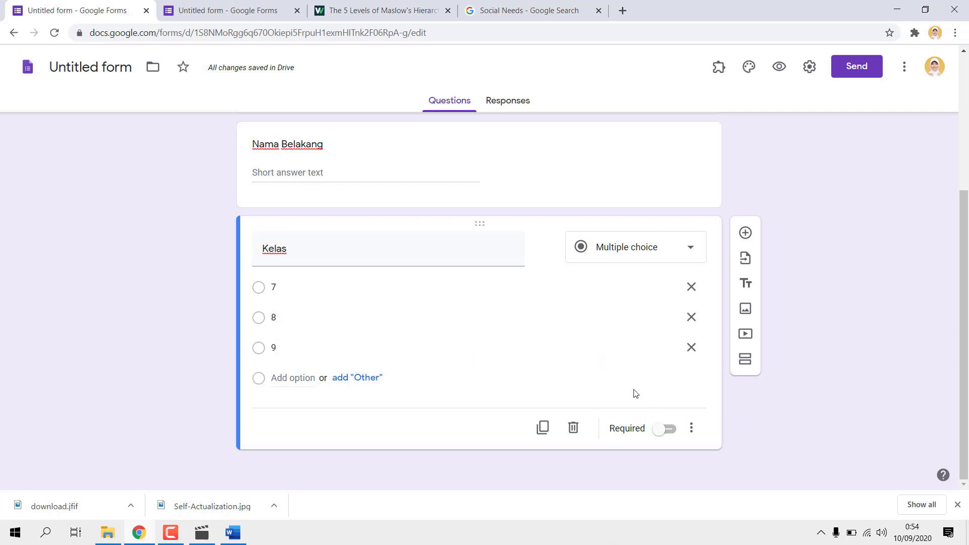
Add a new section after the "Kelas" question.
click(747, 361)
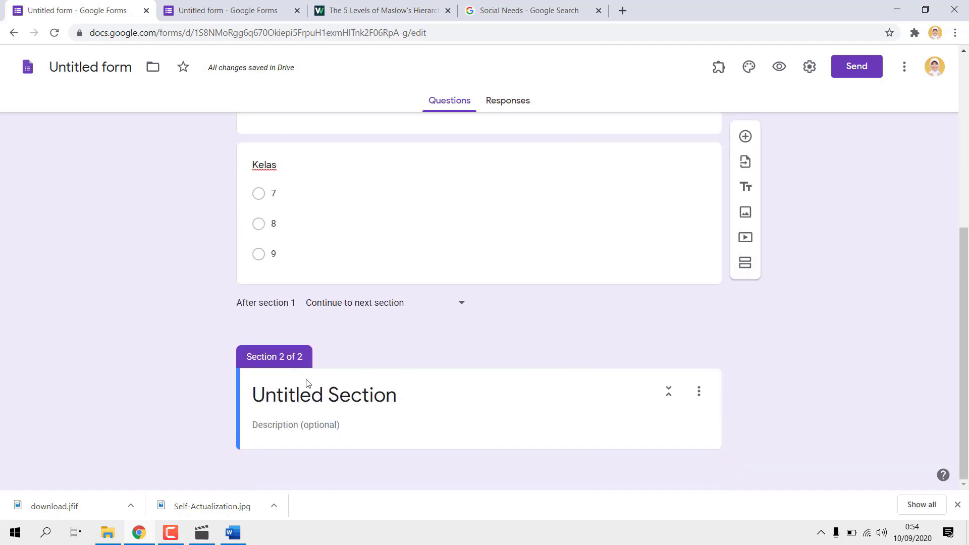
Title the new second section "Kelas 7" and add a blank question beneath it.
click(321, 385)
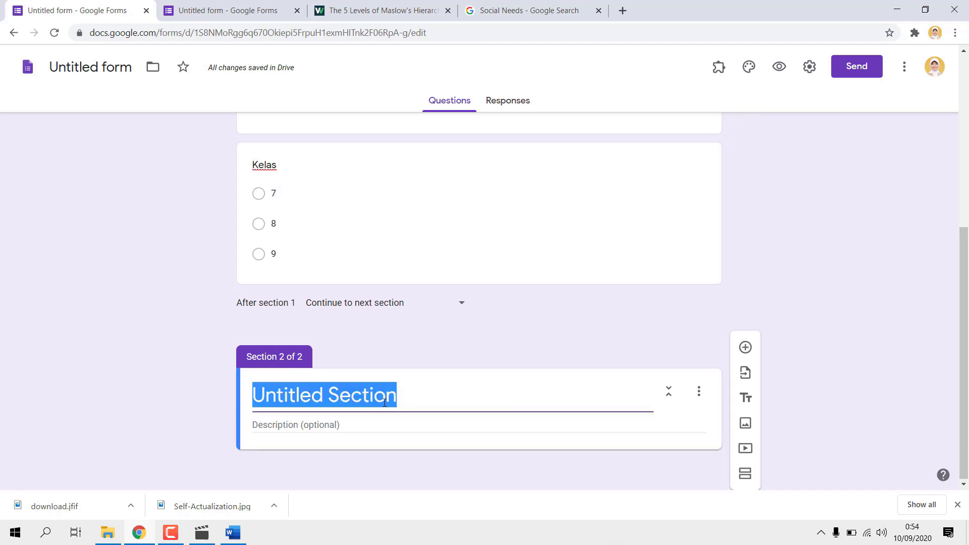
text(Kelas 7)
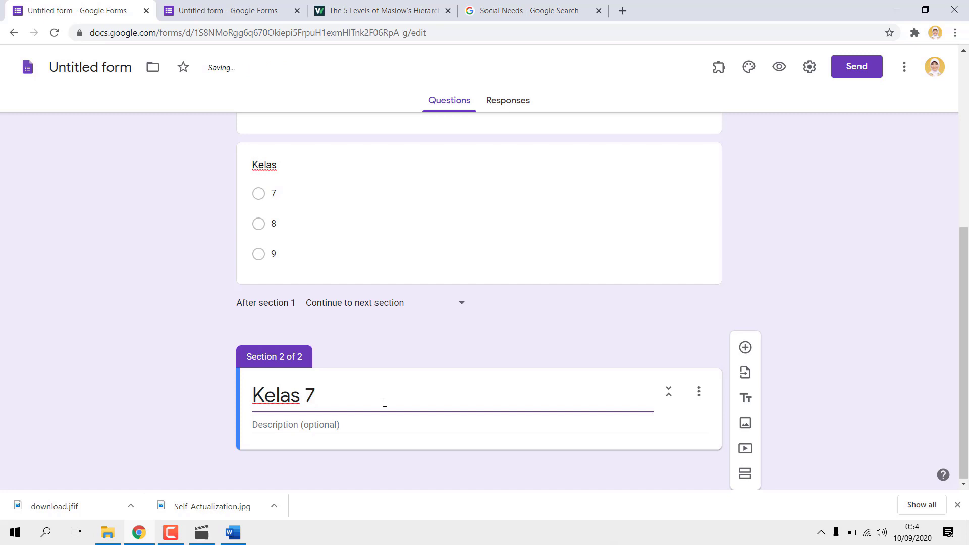
click(745, 347)
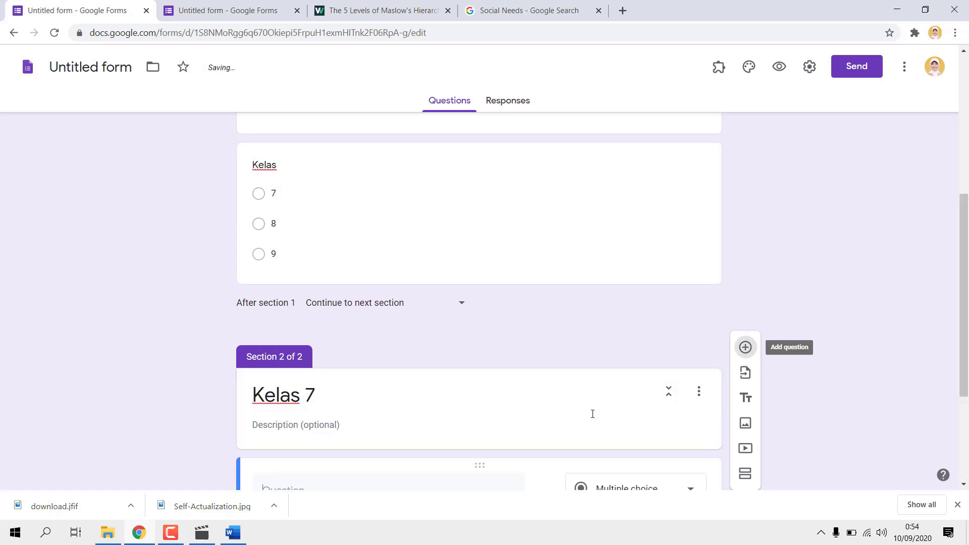
text(Kel)
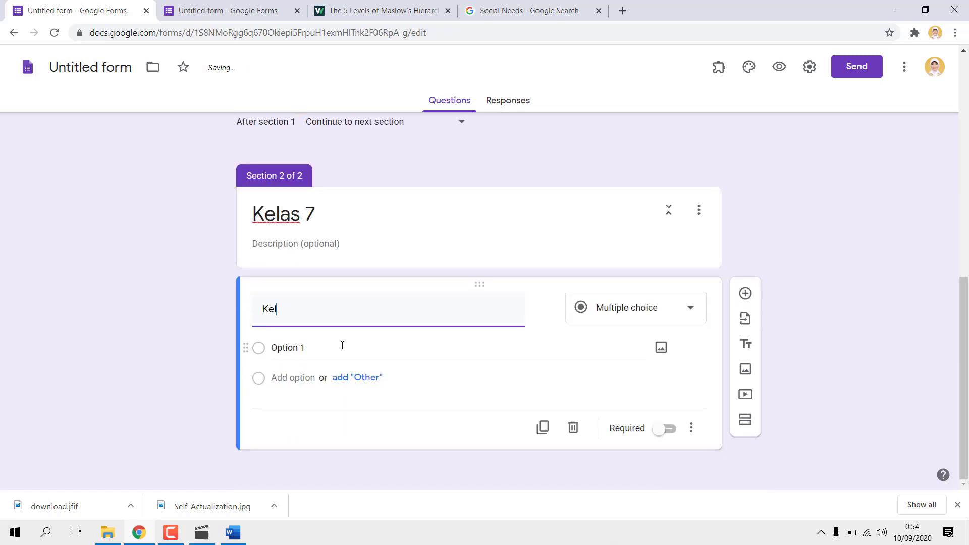
text(as *)
text(8)
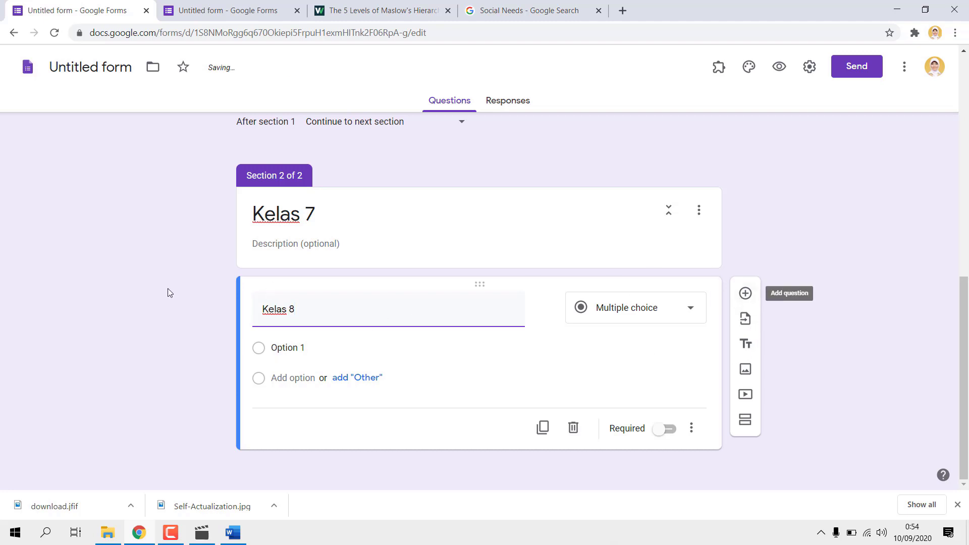
drag(303, 309, 214, 313)
key(BackSpace)
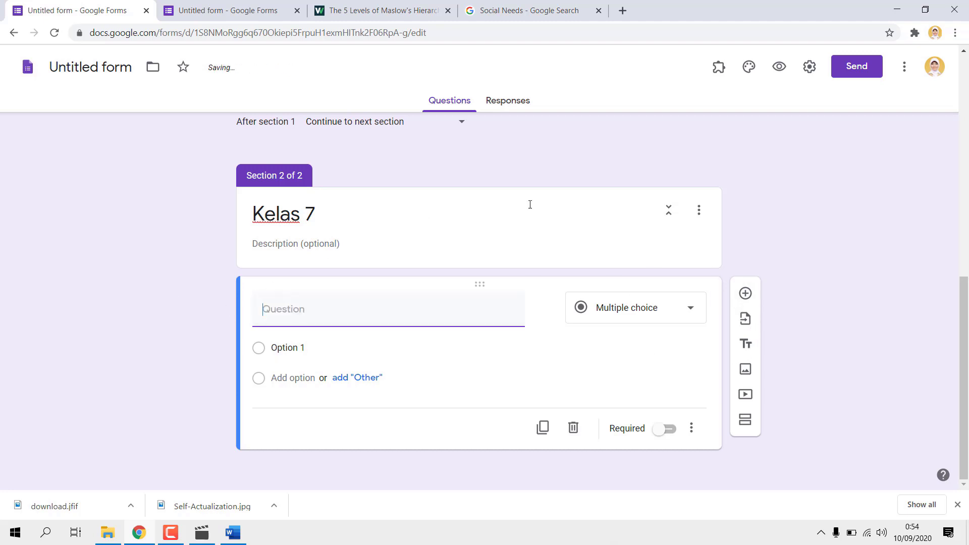
Add a section directly after the "Kelas 7" header and title it "Kelas 8".
click(706, 235)
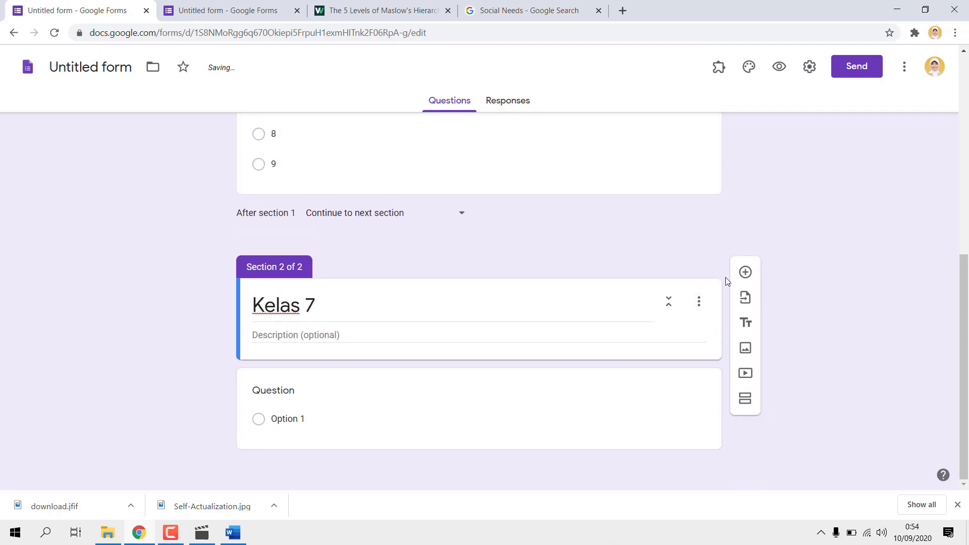
click(746, 399)
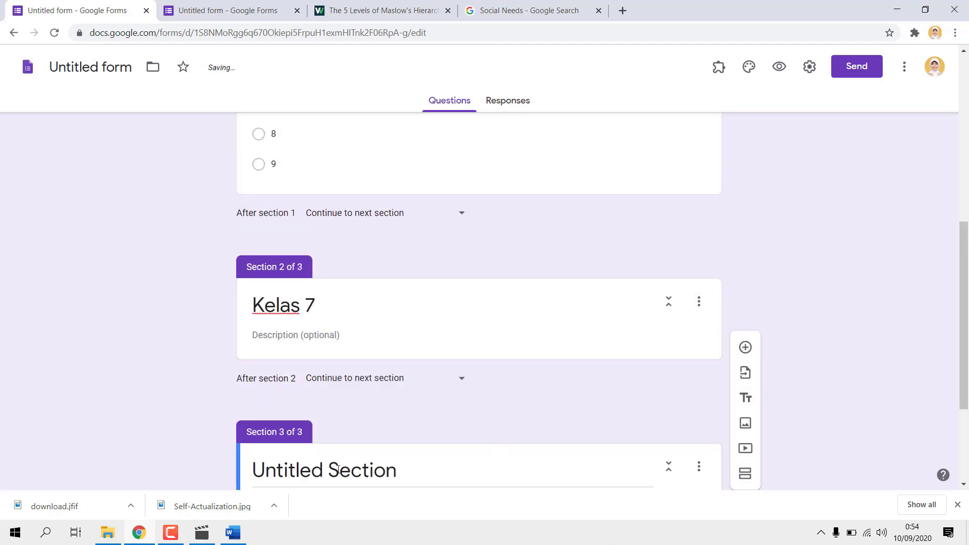
triple_click(303, 347)
text(Kelas 8)
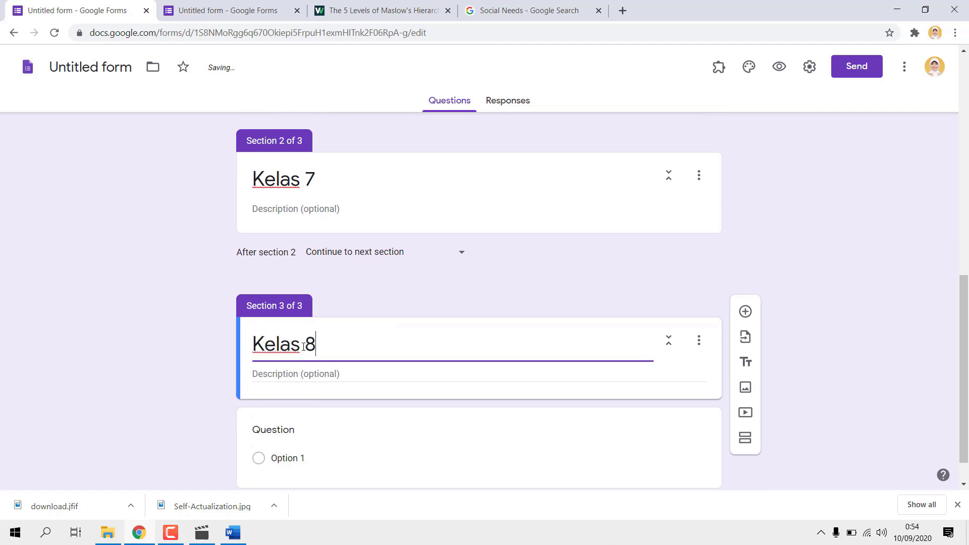
Add a section directly after the "Kelas 8" header and title it "Kelas 9".
scroll(717, 348, down, 1)
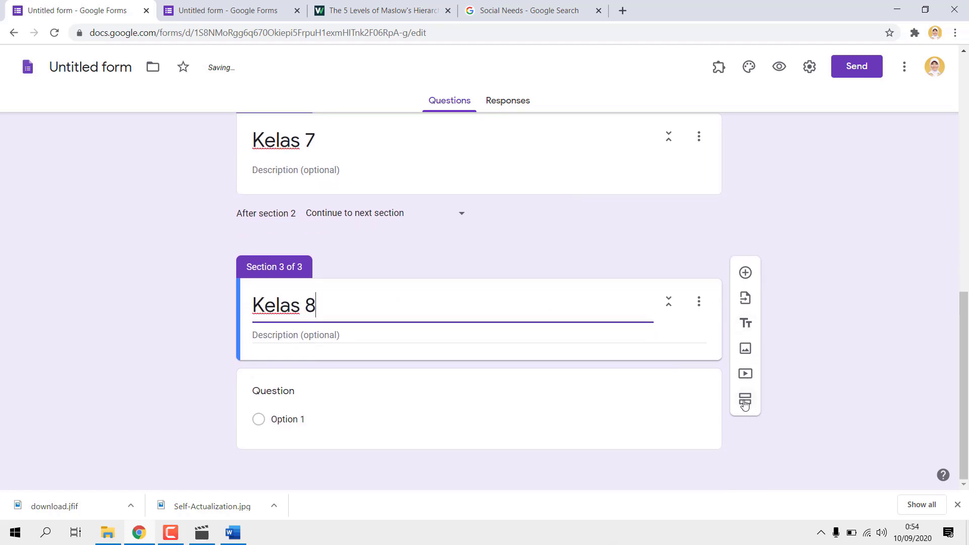
click(745, 402)
triple_click(301, 348)
text(Kelas 9)
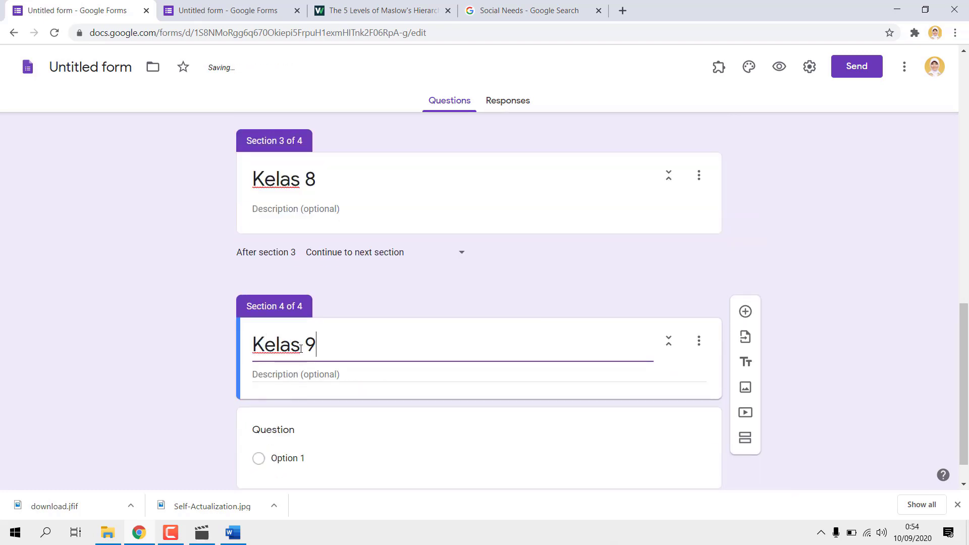
Add a new blank question to the "Kelas 7" section.
scroll(426, 209, up, 4)
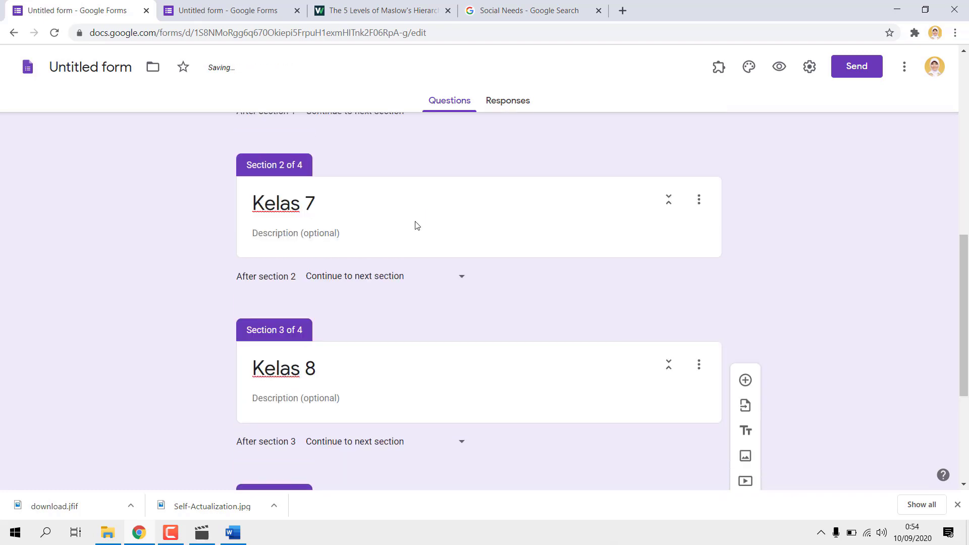
click(432, 225)
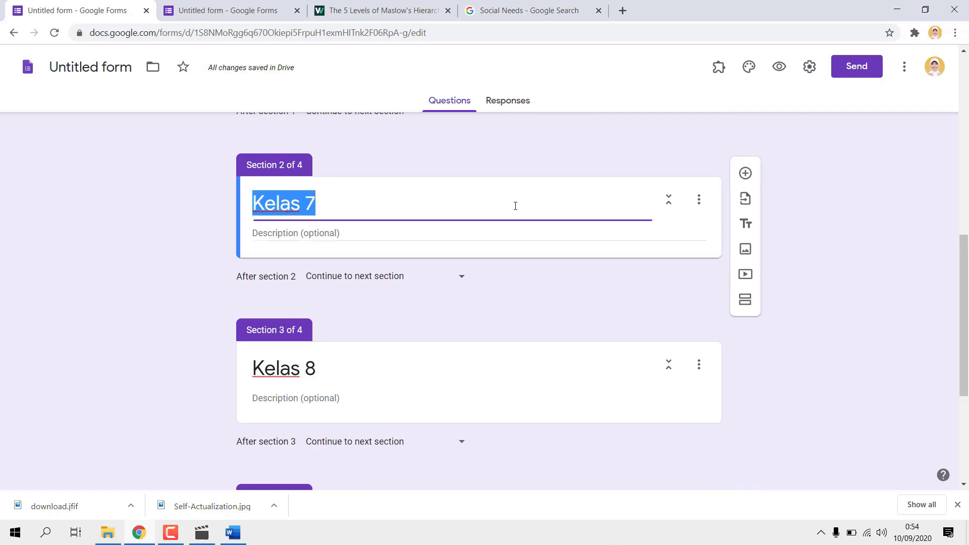
click(746, 172)
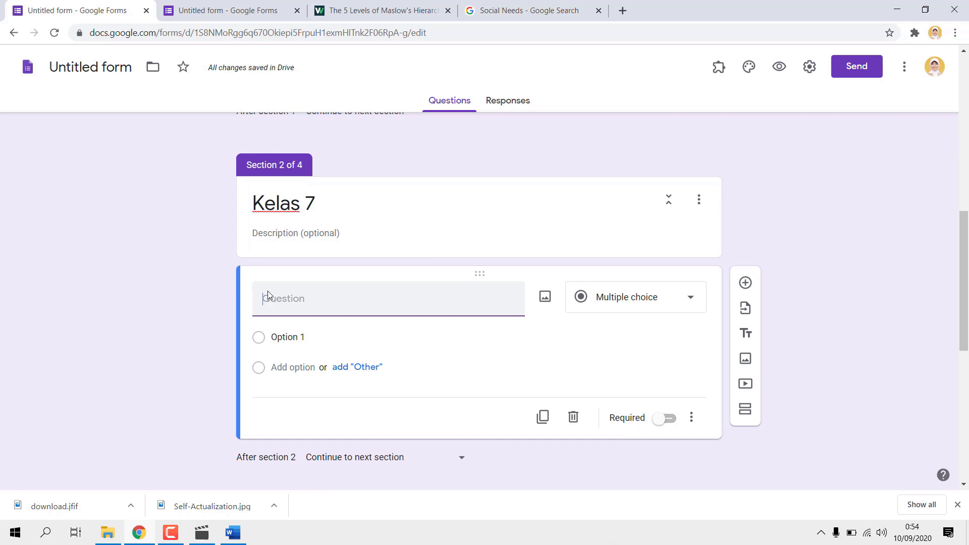
click(227, 9)
click(94, 6)
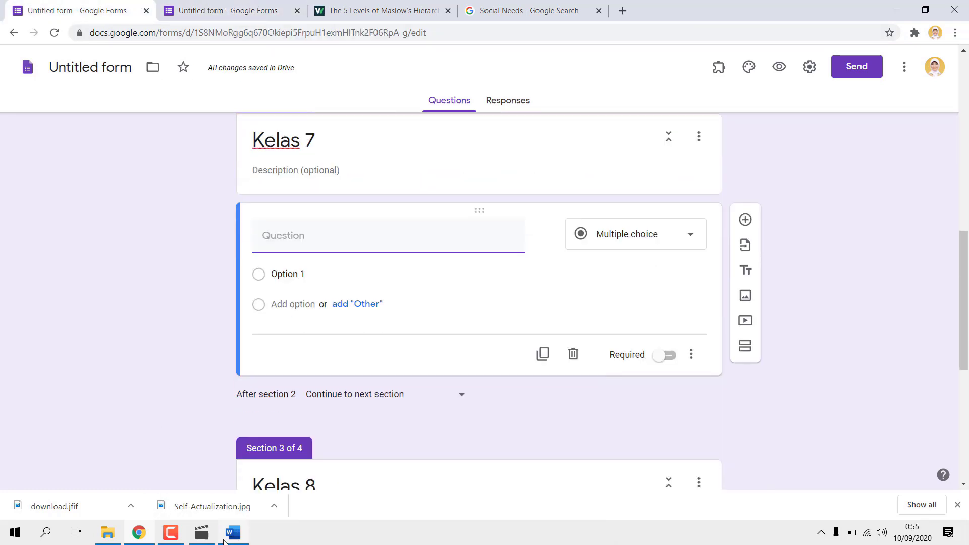
Copy "Pilih 3 topik yang dibahas Bersama oleh konselor sekolahmu." from the Word document into the "Kelas 7" section's question title.
click(232, 540)
scroll(351, 396, down, 5)
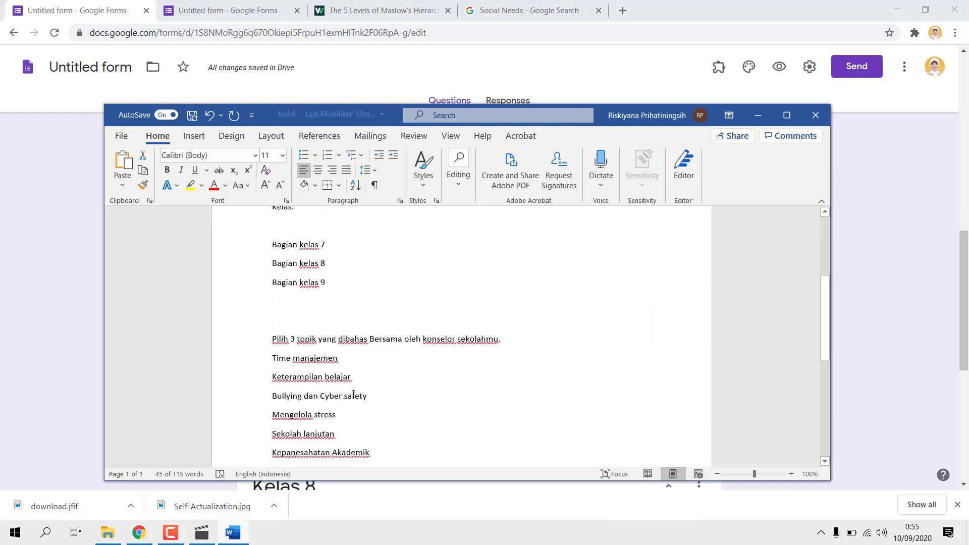
scroll(313, 367, down, 2)
shift+click(351, 289)
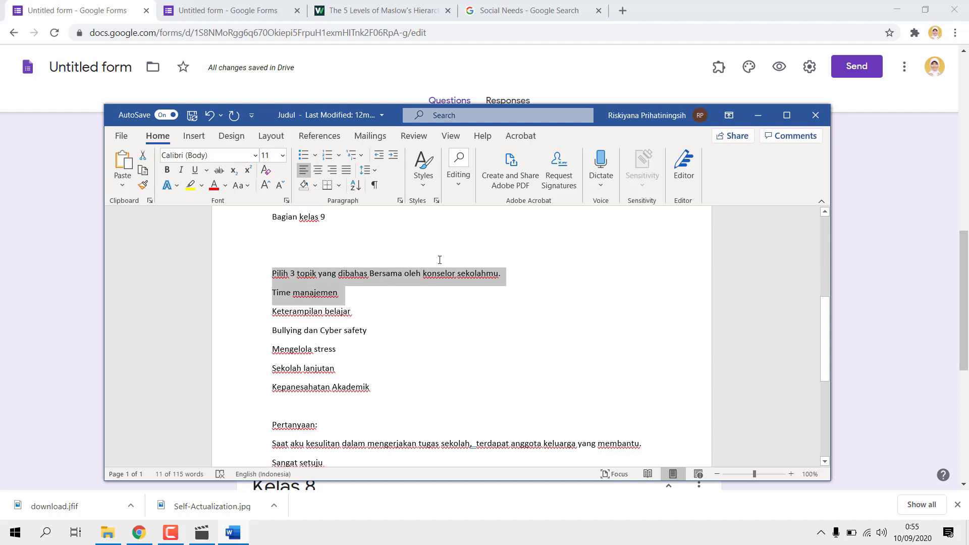
click(494, 286)
drag(493, 285, 223, 271)
key(ctrl+c)
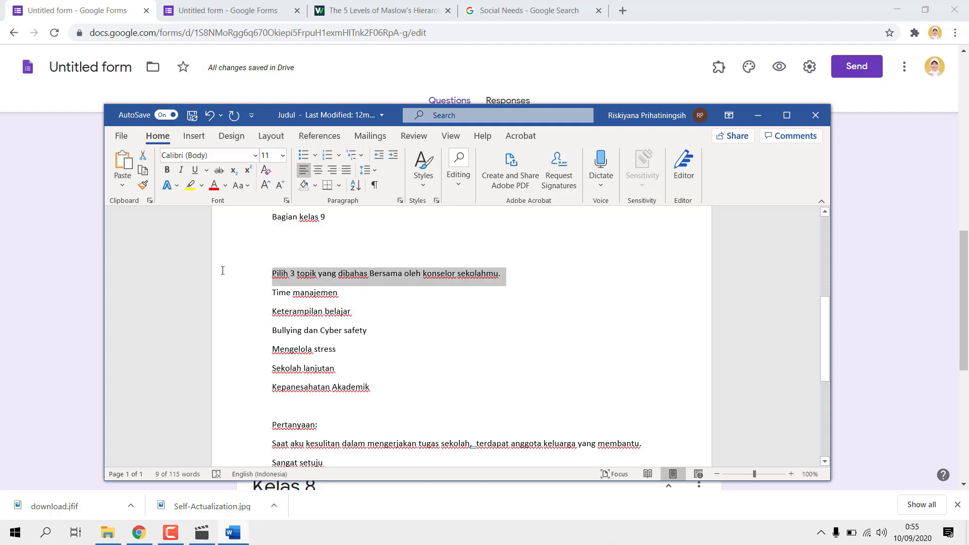
key(alt+Tab)
click(282, 236)
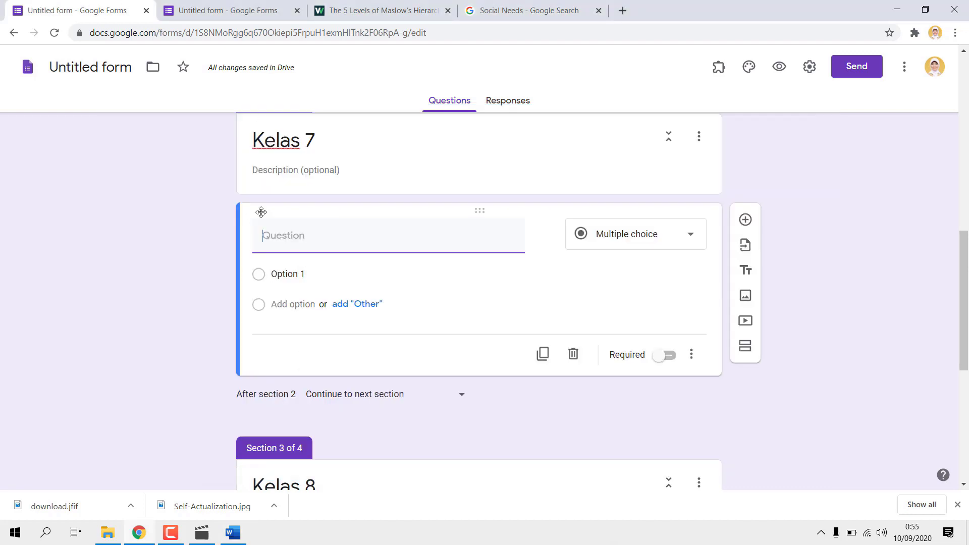
key(ctrl+v)
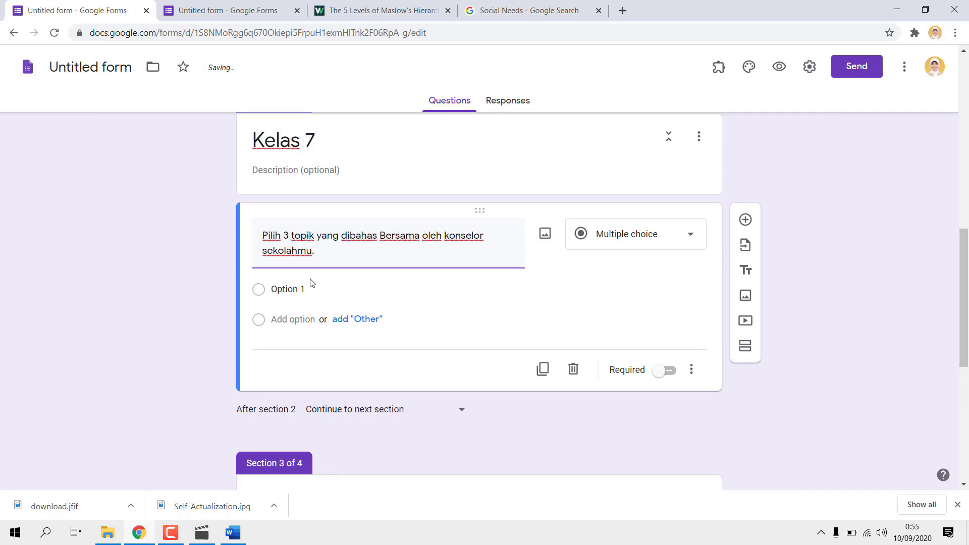
Copy "Time manajemen" from the Word document into the first option of the topic question.
key(alt+Tab)
click(271, 295)
triple_click(357, 299)
key(ctrl+c)
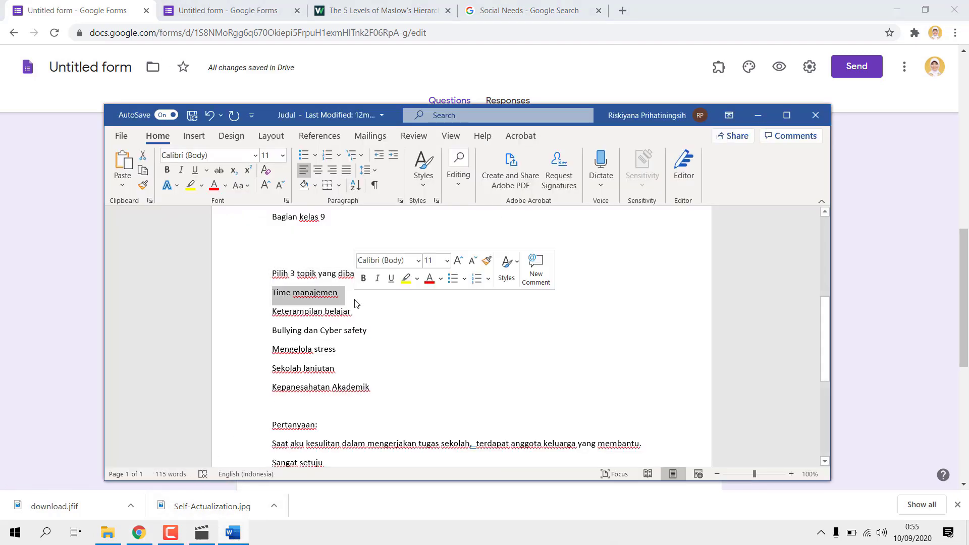
drag(151, 533, 232, 533)
click(274, 296)
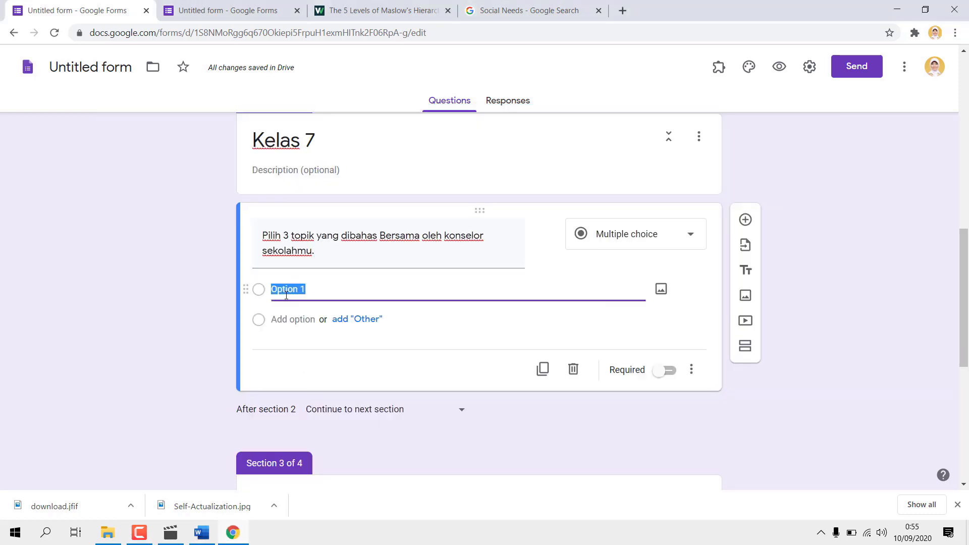
key(ctrl+v)
Add an "Other" choice and a second option to the topic question, filling the option with "Keterampilan belajar" copied from the Word document.
click(358, 320)
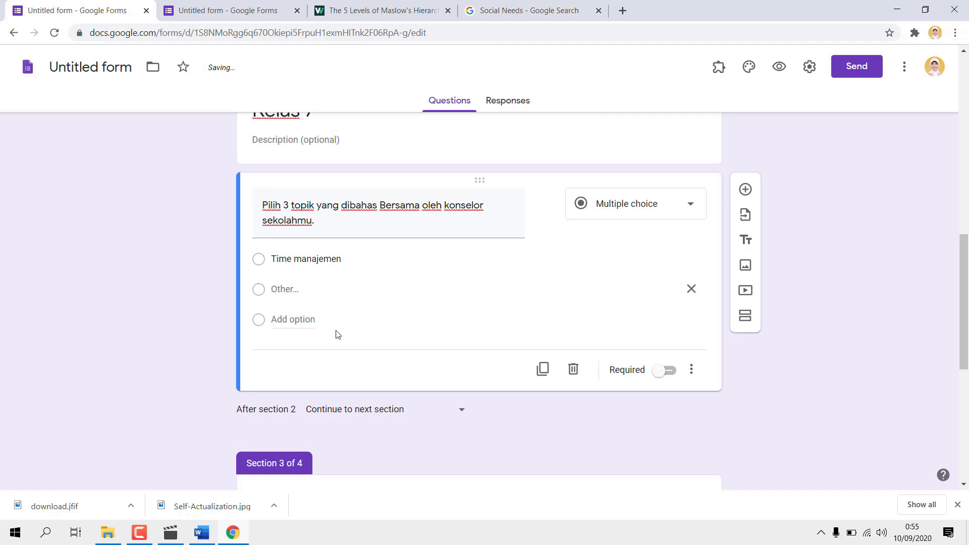
click(297, 321)
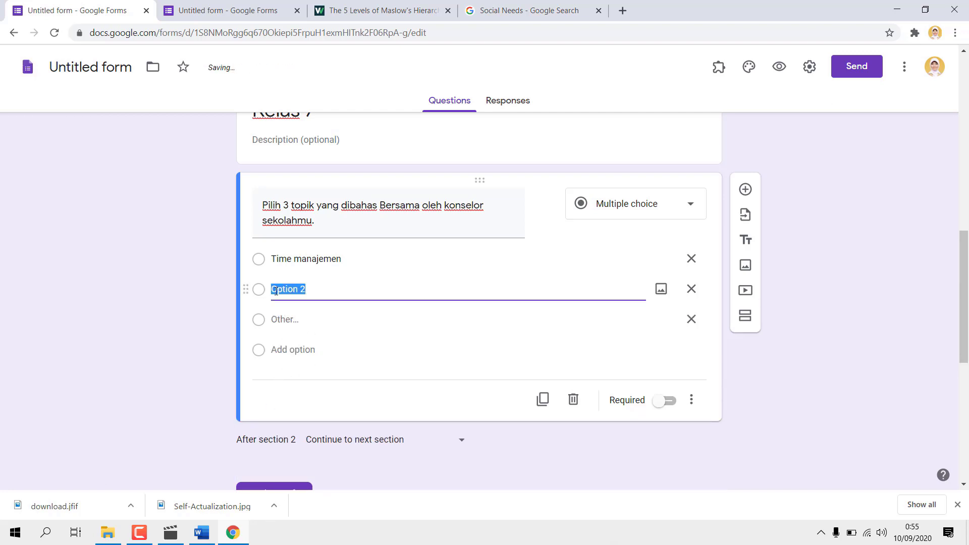
click(202, 533)
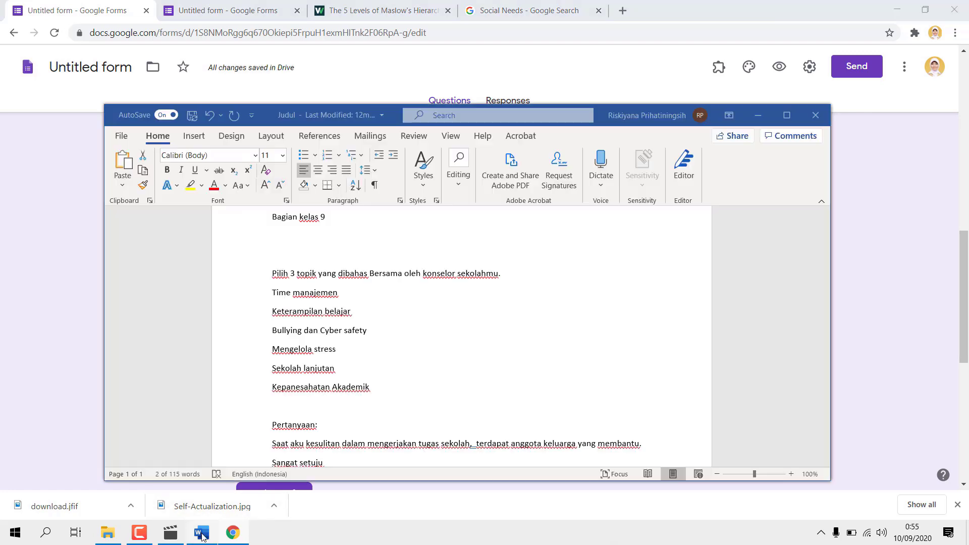
drag(272, 309, 356, 319)
key(ctrl+c)
click(233, 533)
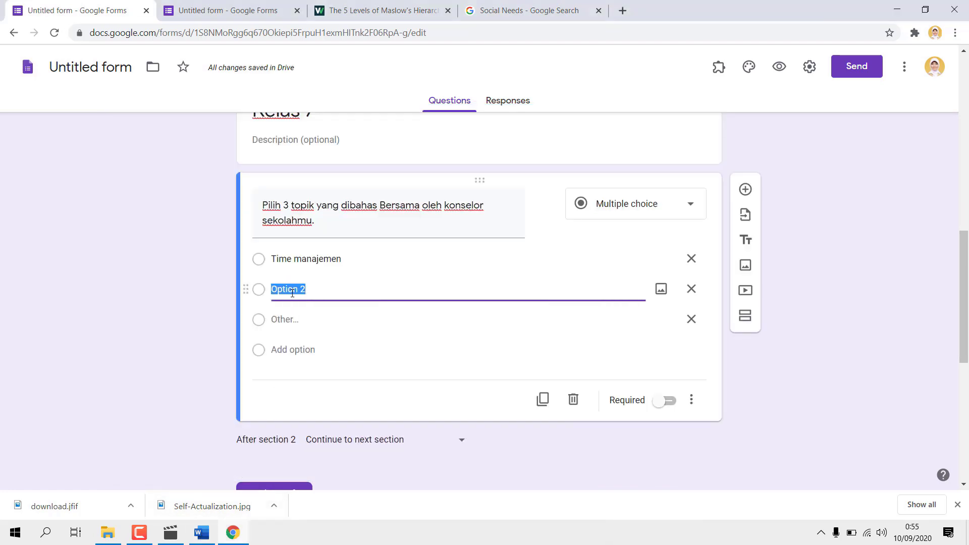
key(ctrl+v)
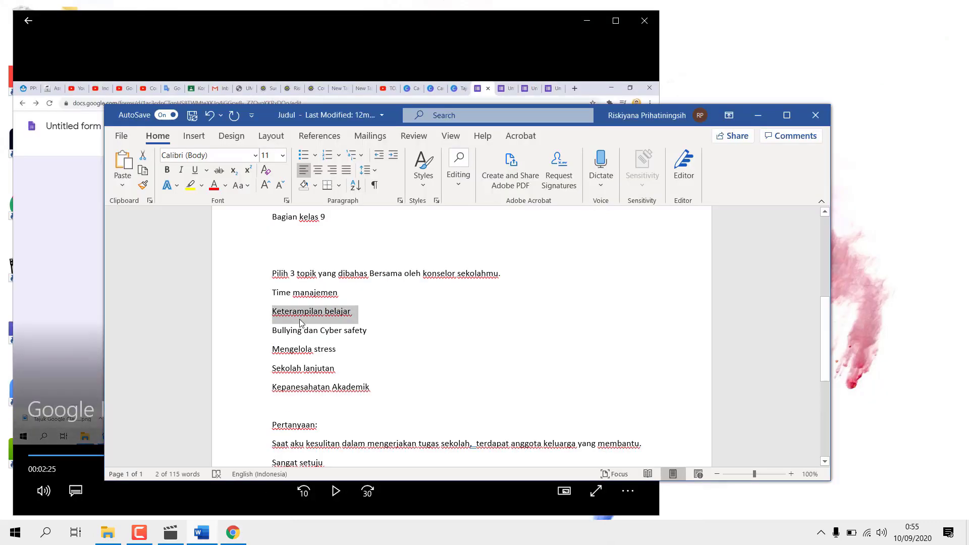
Add a third option to the topic question with "Bullying dan Cyber safety" copied from the Word document.
click(291, 331)
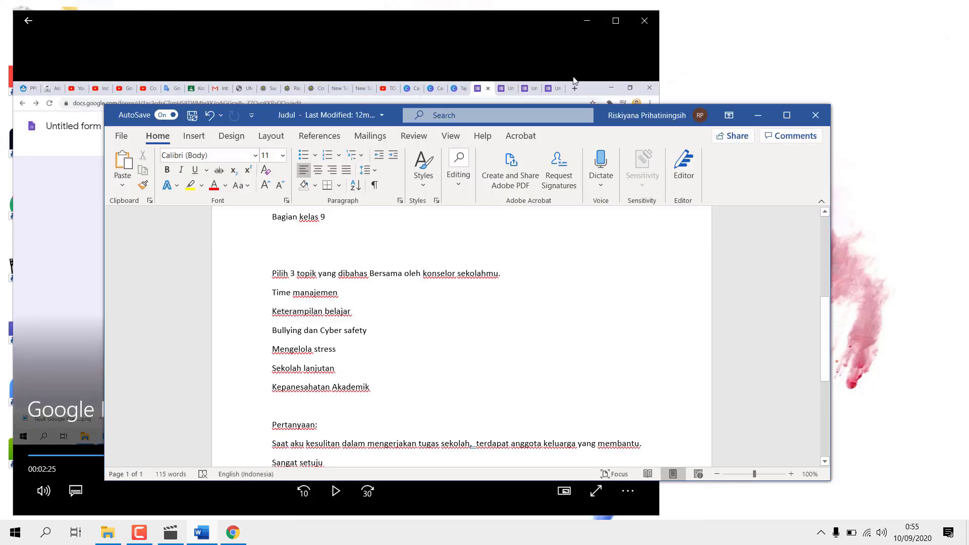
click(587, 21)
click(234, 543)
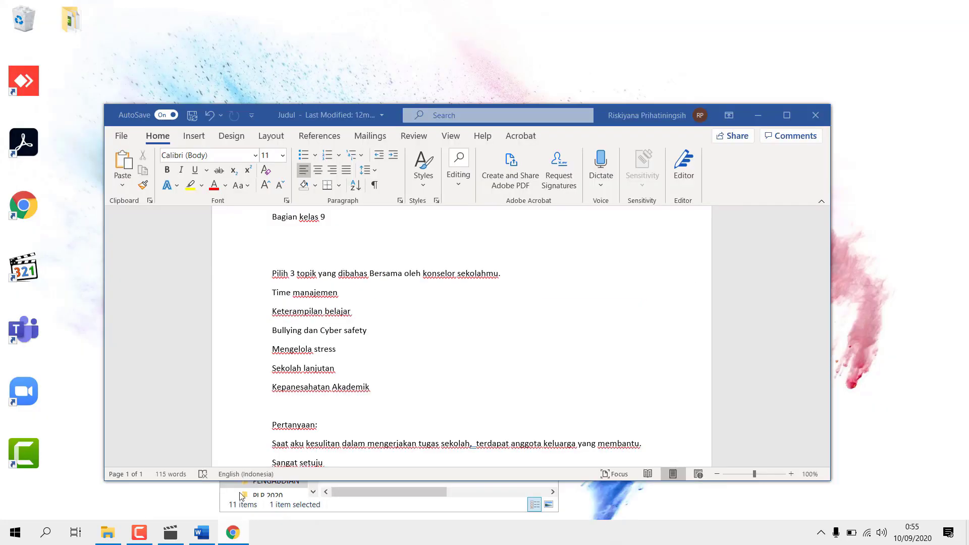
click(237, 535)
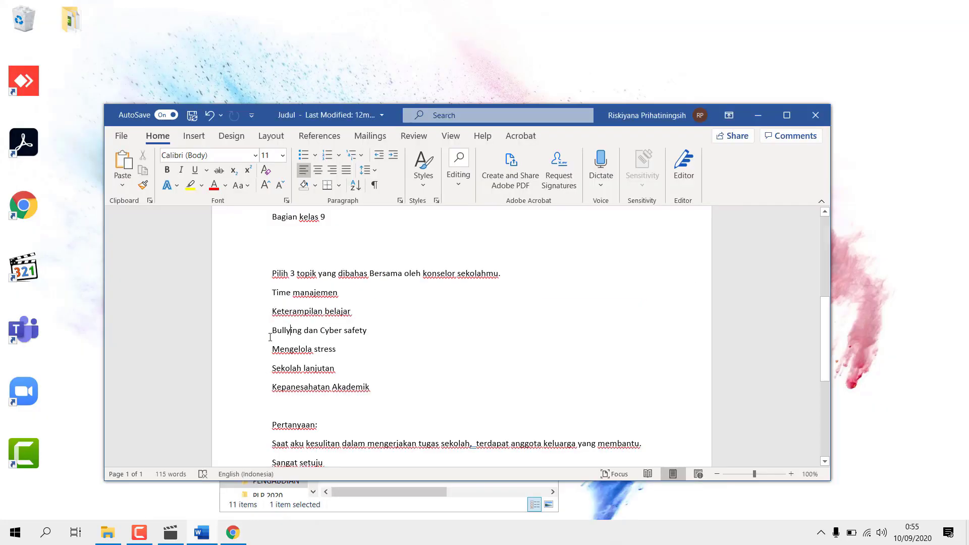
triple_click(384, 332)
key(ctrl+c)
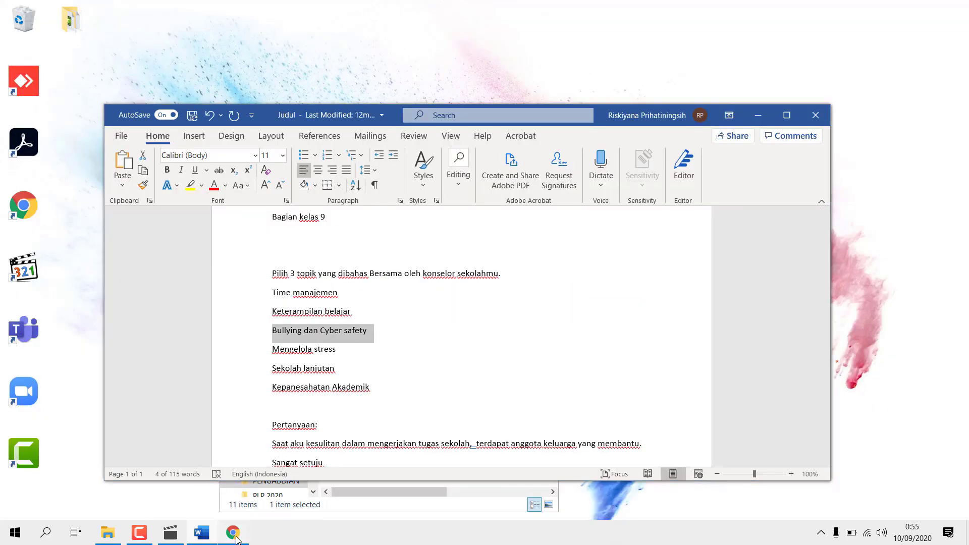
click(237, 538)
click(303, 349)
click(318, 314)
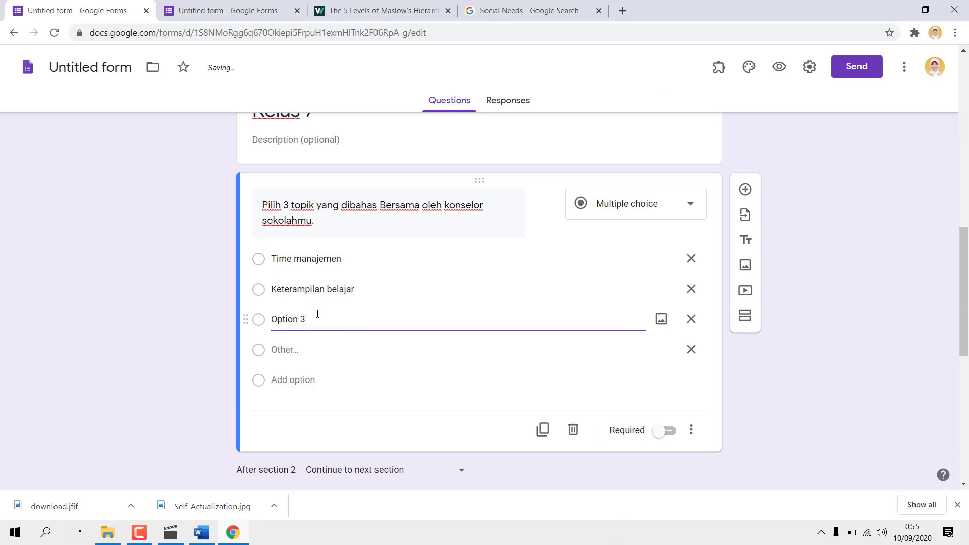
key(ctrl+v)
key(shift+Home)
key(BackSpace)
Add a fourth option to the topic question with "Mengelola stress" copied from the Word document.
click(233, 533)
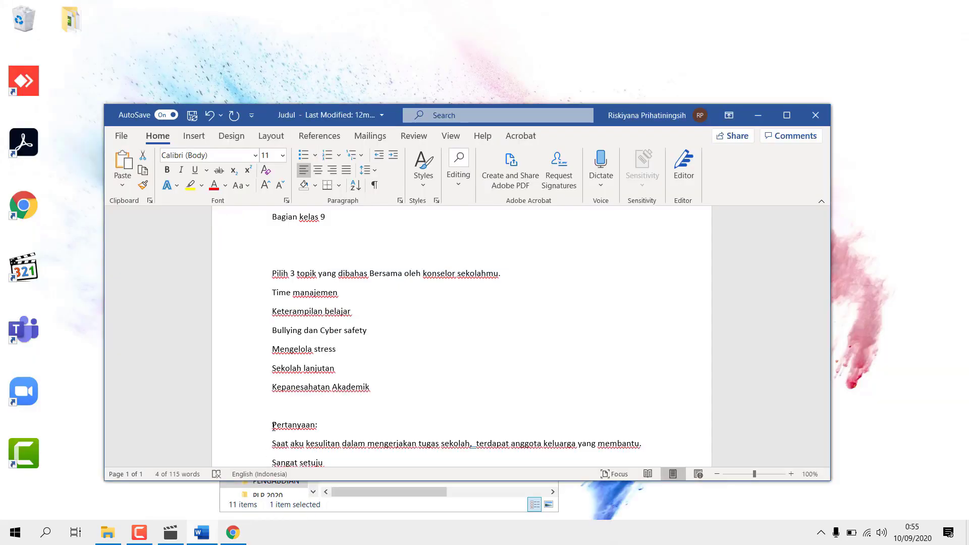
click(255, 354)
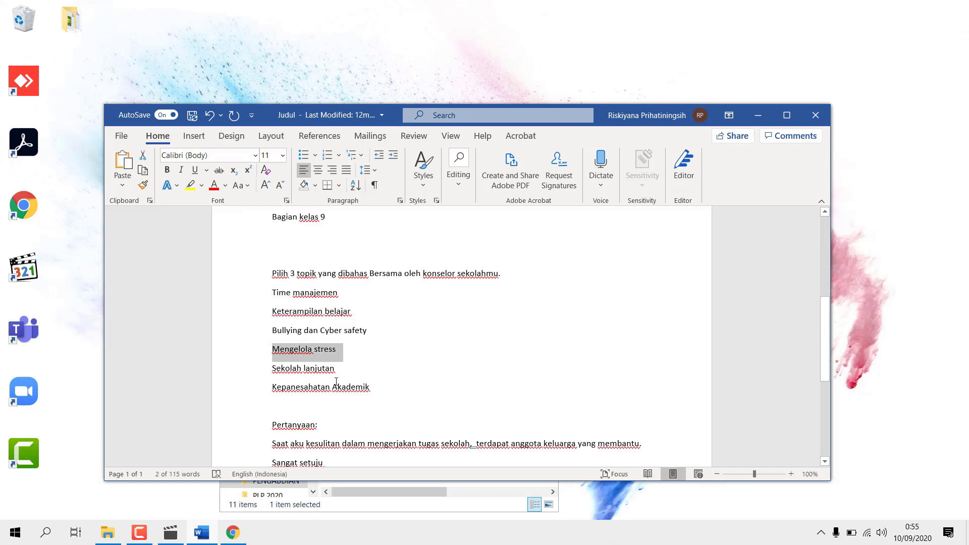
click(232, 533)
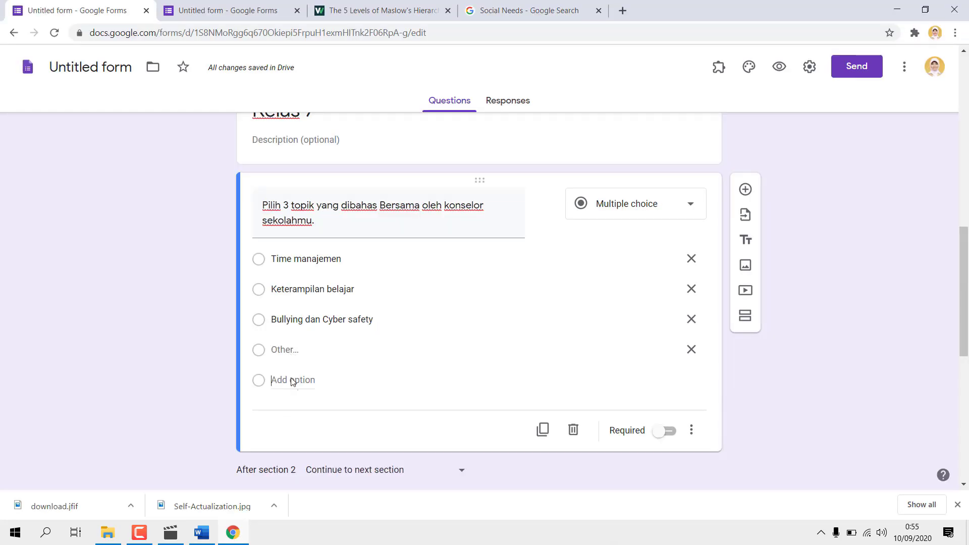
click(289, 382)
Add a fifth option to the topic question with "Sekolah lanjutan" copied from the Word document.
click(233, 533)
triple_click(303, 349)
triple_click(341, 371)
key(ctrl+c)
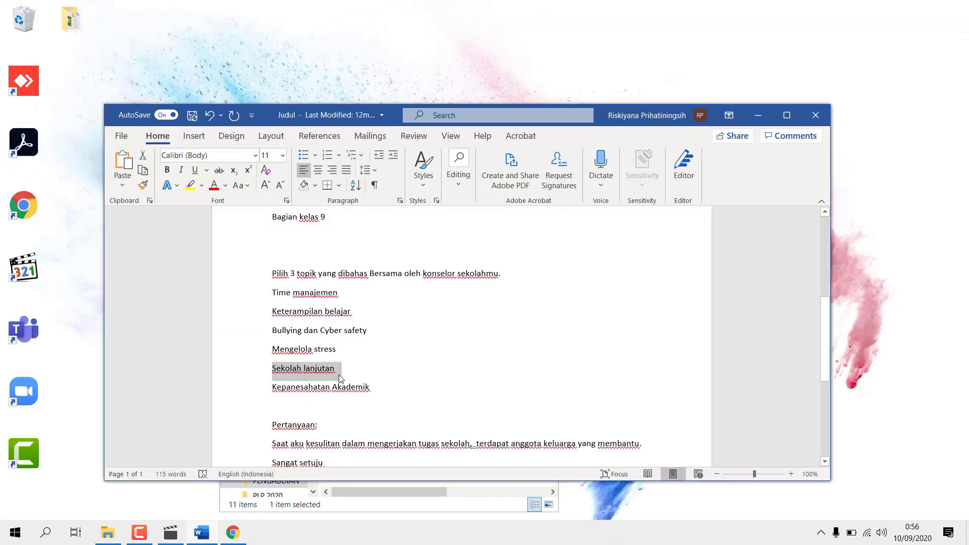
click(232, 532)
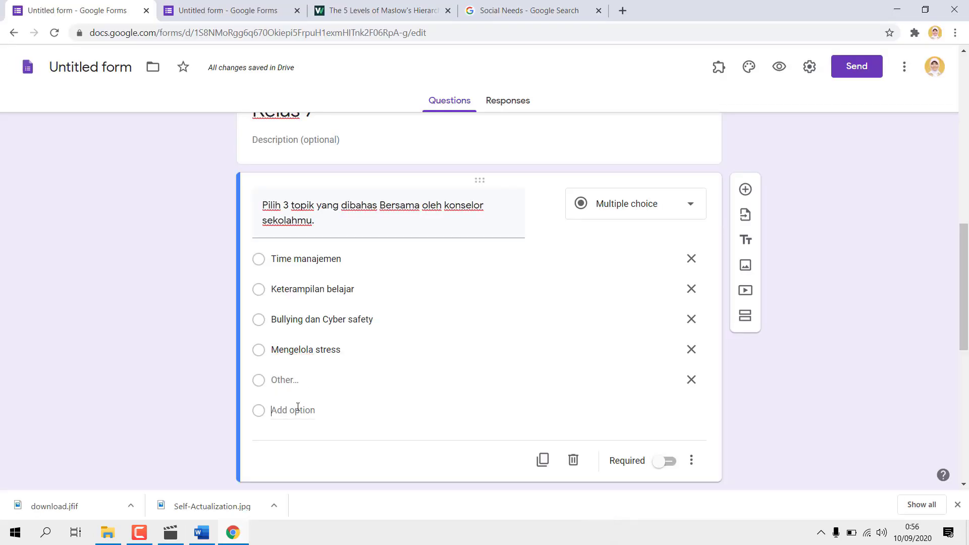
click(296, 409)
key(ctrl+v)
Add a sixth option to the topic question with "Kepanesahatan Akademik" copied from the Word document.
click(233, 532)
triple_click(400, 389)
key(ctrl+c)
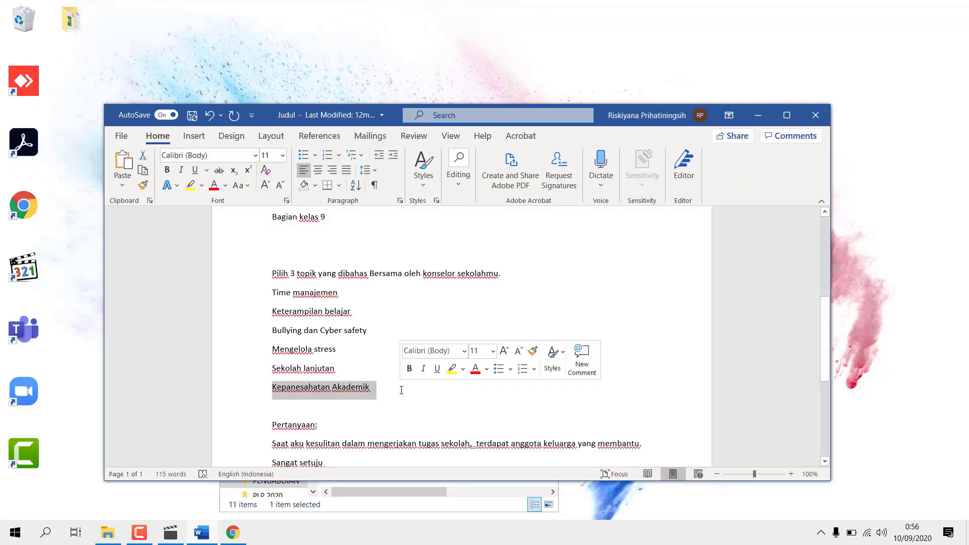
click(241, 539)
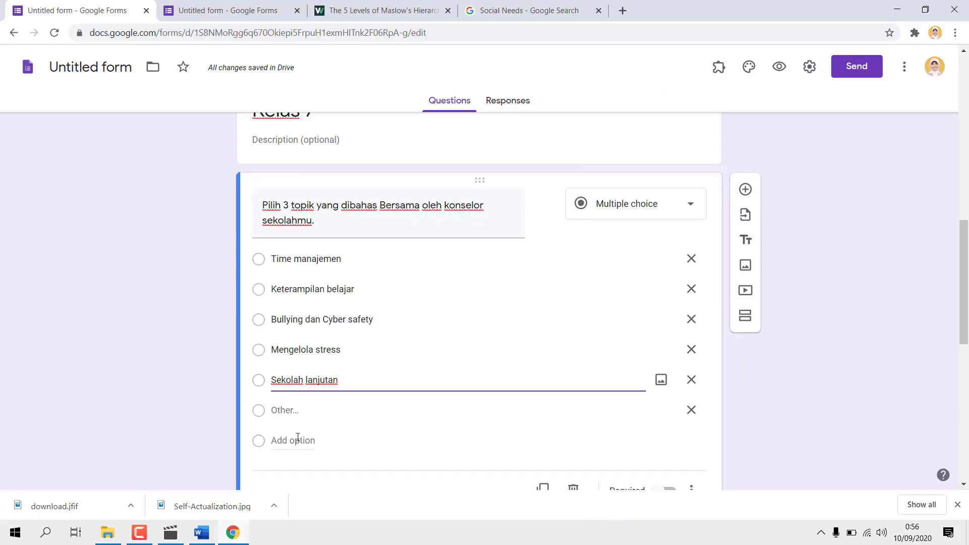
click(297, 439)
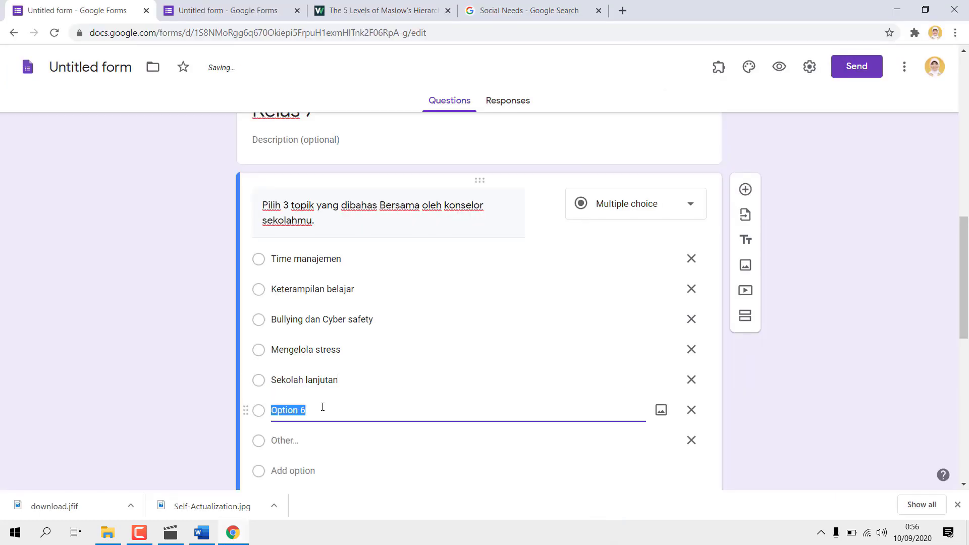
key(ctrl+v)
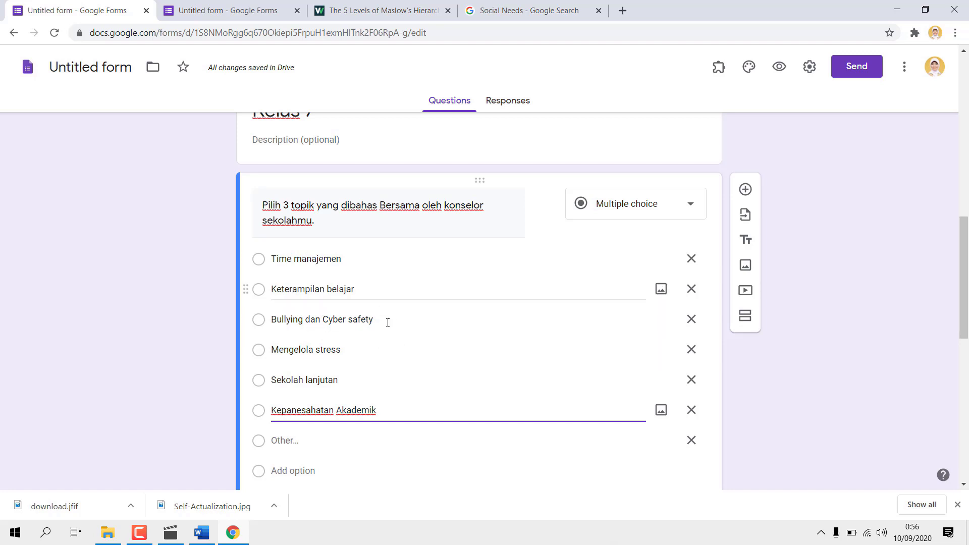
Review the "Kelas 7" topic question's options and the "Kelas 8" and "Kelas 9" sections below it.
scroll(386, 374, up, 3)
scroll(386, 374, down, 3)
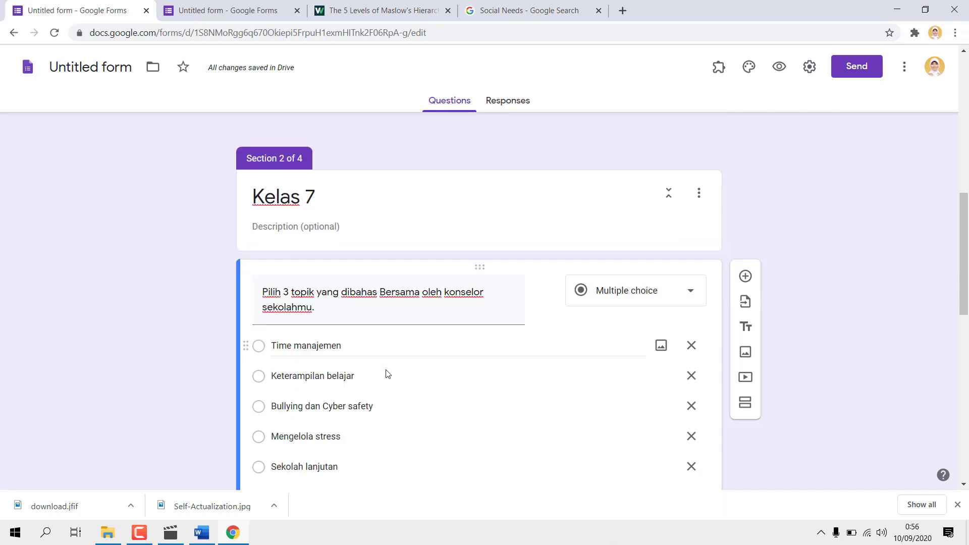
scroll(404, 343, down, 3)
scroll(407, 351, up, 6)
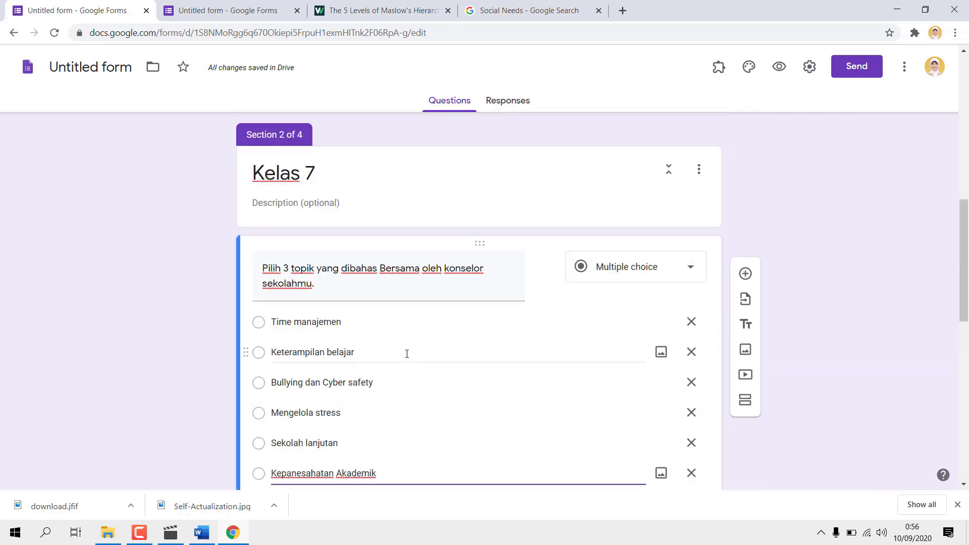
scroll(313, 348, down, 3)
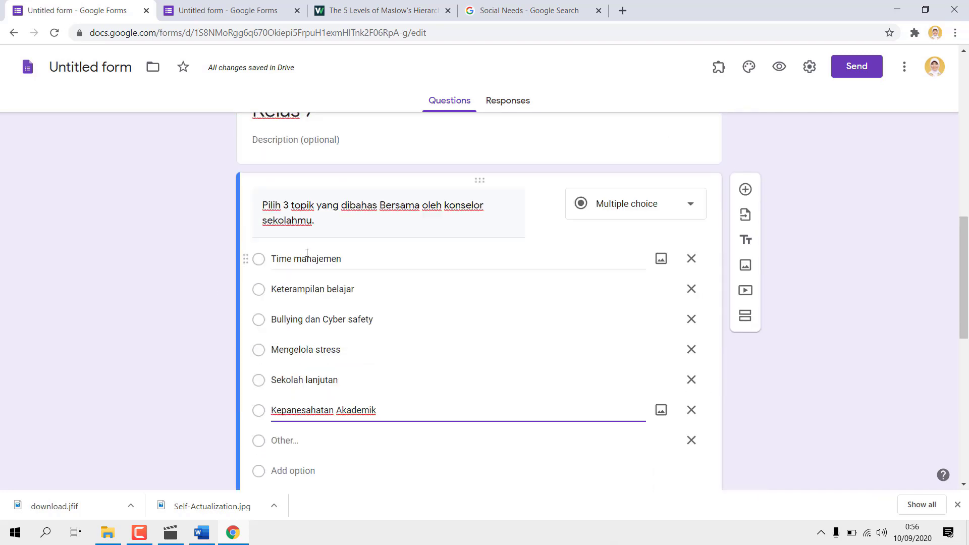
scroll(333, 307, down, 3)
scroll(340, 334, up, 3)
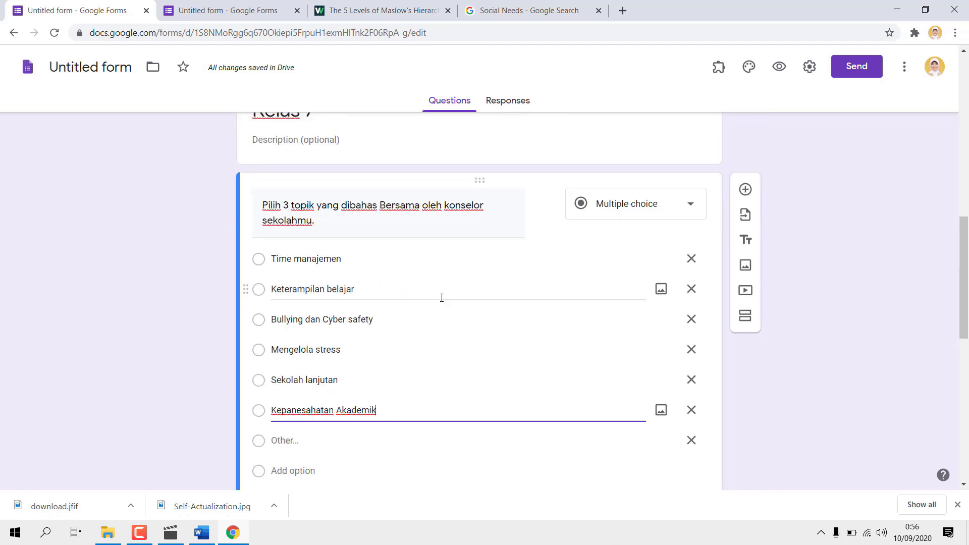
scroll(448, 387, down, 3)
scroll(395, 371, down, 6)
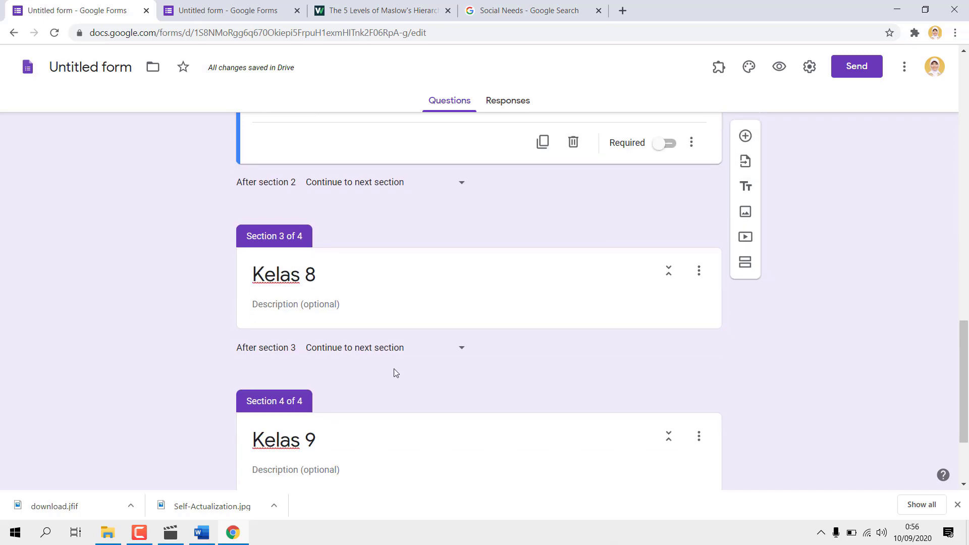
scroll(371, 283, up, 8)
scroll(370, 283, up, 1)
drag(271, 260, 363, 264)
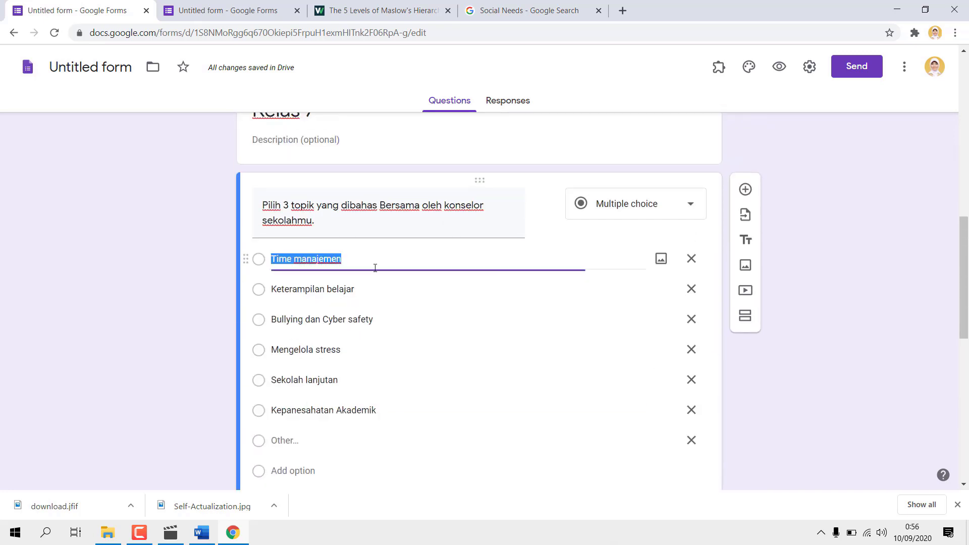
scroll(565, 384, down, 2)
scroll(566, 384, up, 4)
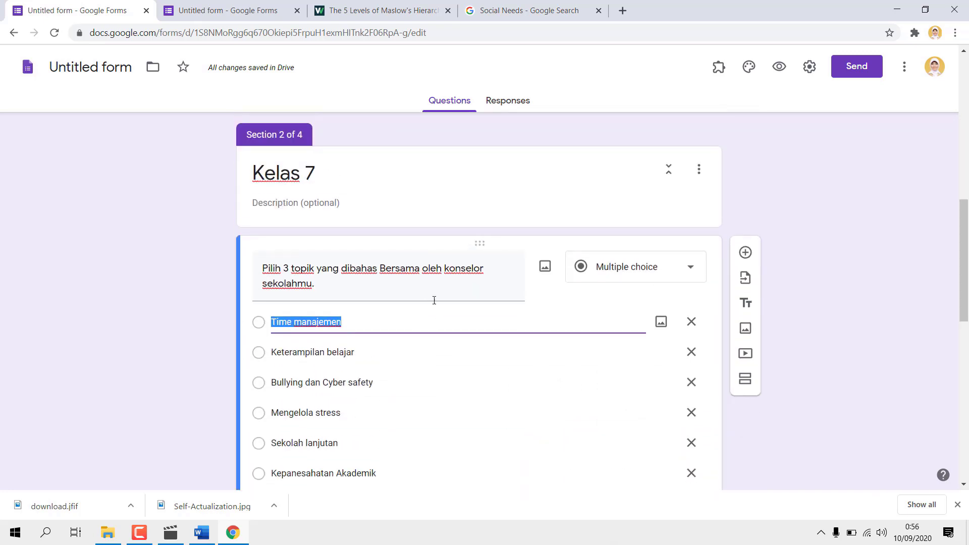
Duplicate the "Kelas 7" topic question and move the copy into the "Kelas 8" section.
scroll(426, 303, down, 2)
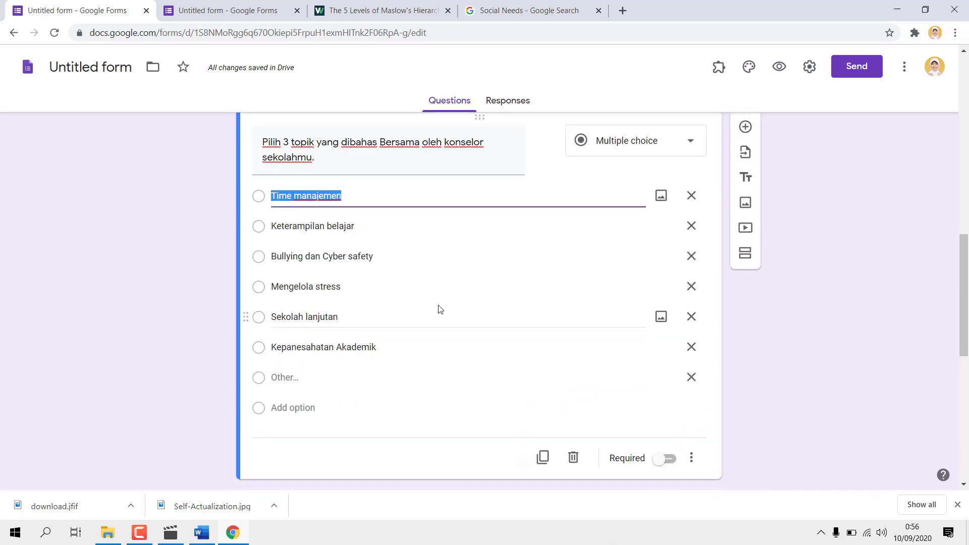
click(543, 457)
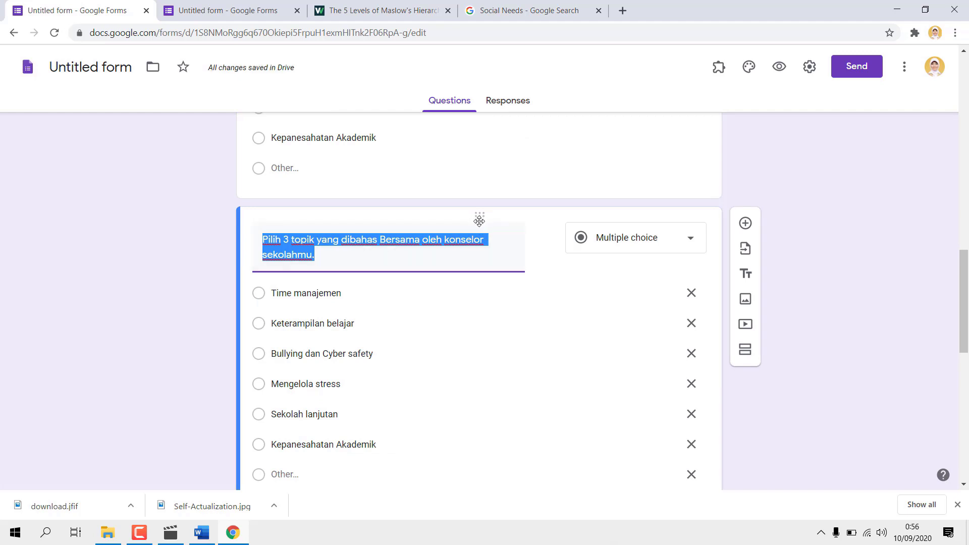
mouse_move(479, 217)
mouse_down()
mouse_move(488, 482)
mouse_move(489, 184)
mouse_move(485, 216)
mouse_up()
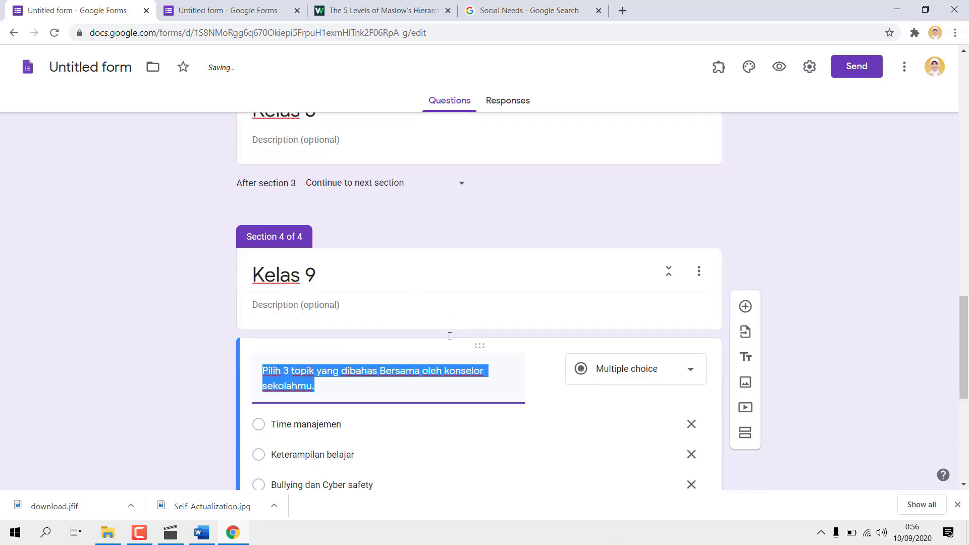
drag(480, 254, 444, 242)
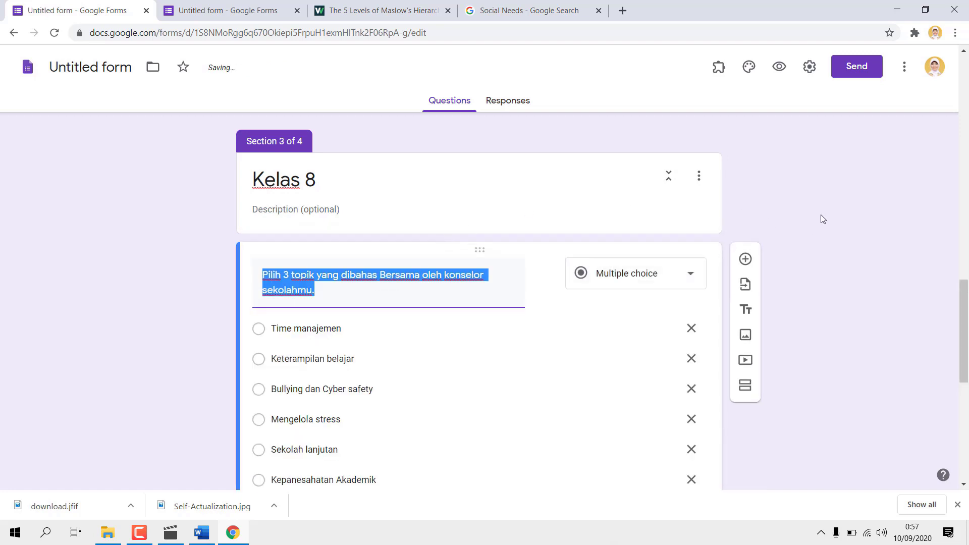
Check the copied topic question and its options in the "Kelas 8" section.
scroll(373, 253, down, 4)
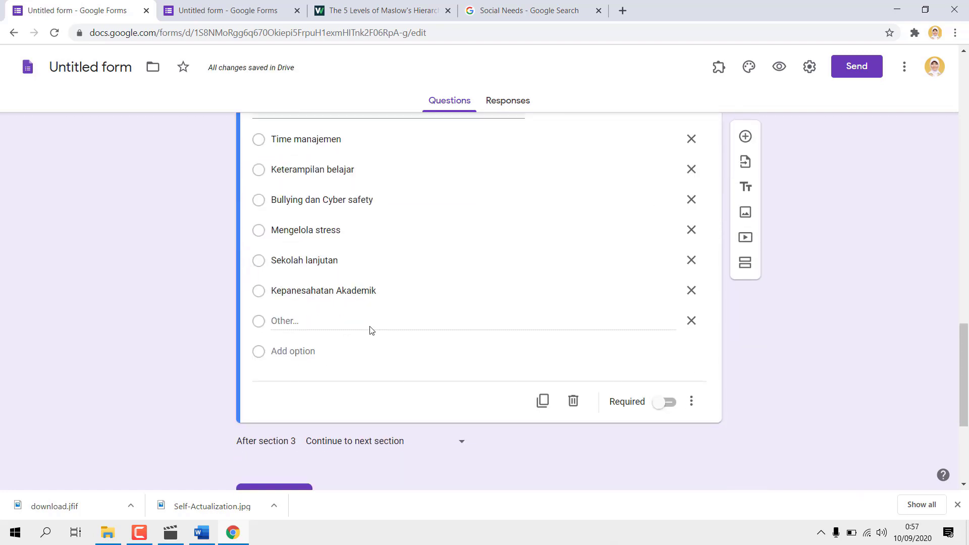
scroll(359, 301, up, 1)
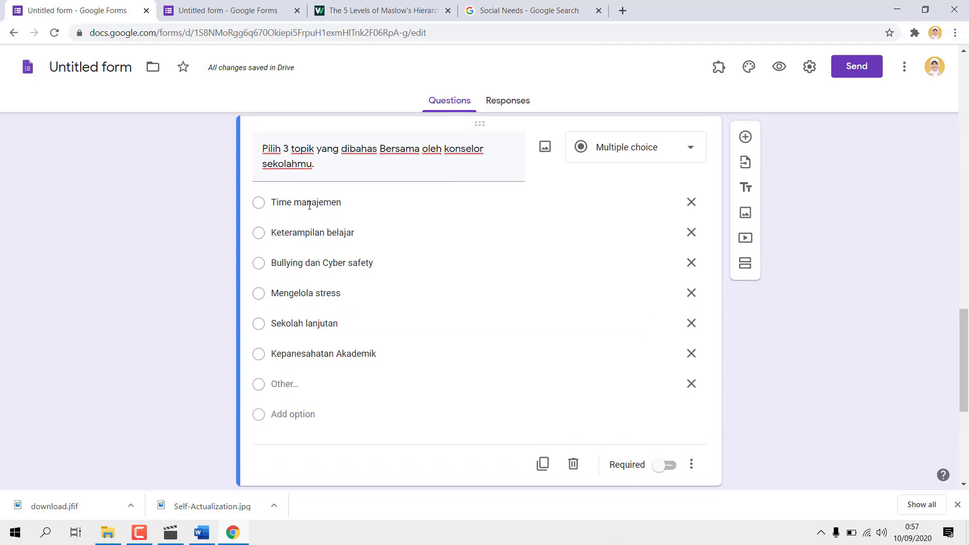
scroll(344, 385, up, 2)
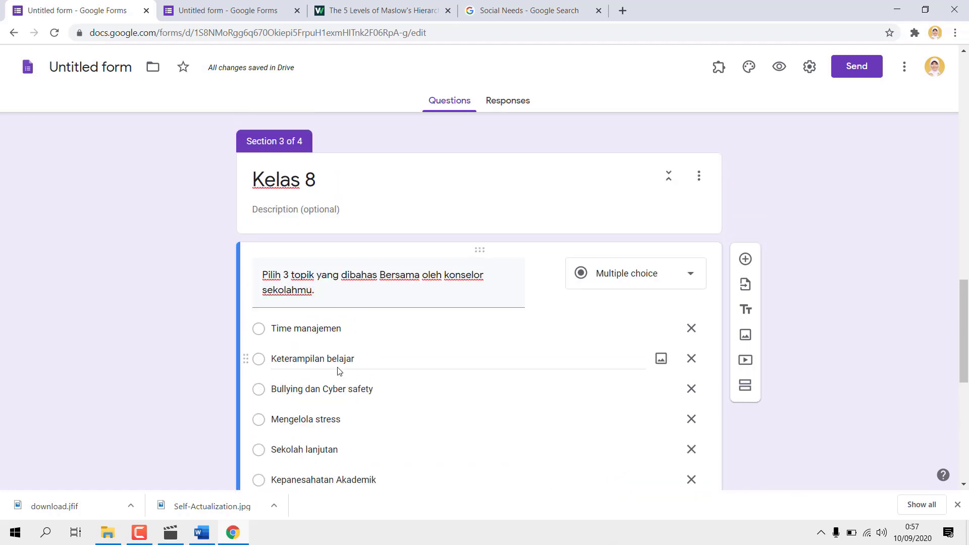
scroll(342, 385, down, 4)
scroll(339, 370, up, 3)
scroll(344, 359, up, 13)
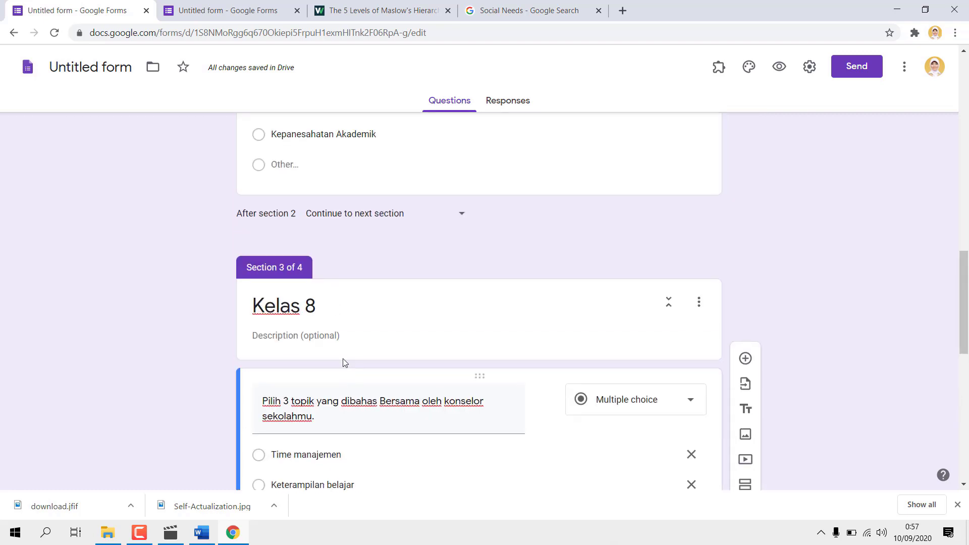
Compare options 7, 8 and 9 of the "Kelas" question with the class sections that follow it.
scroll(345, 360, up, 2)
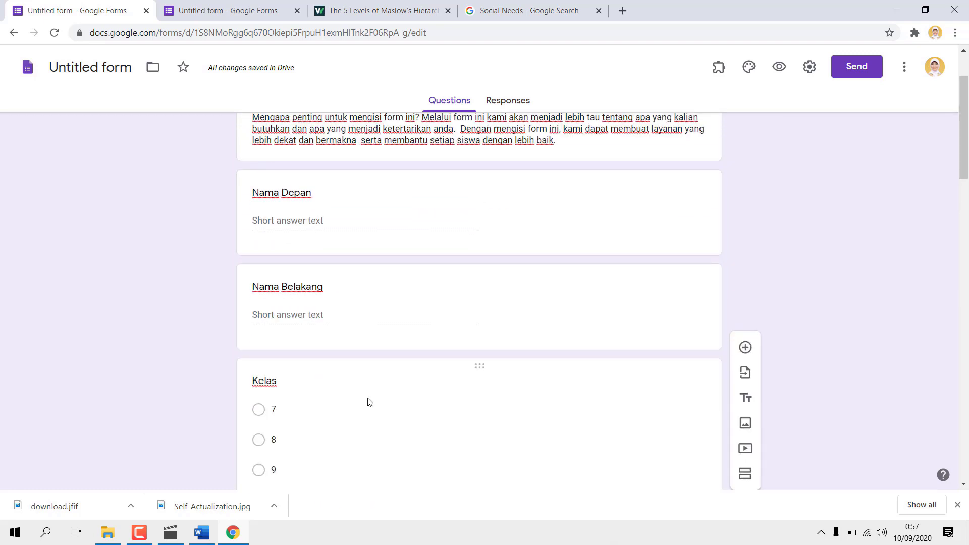
click(363, 406)
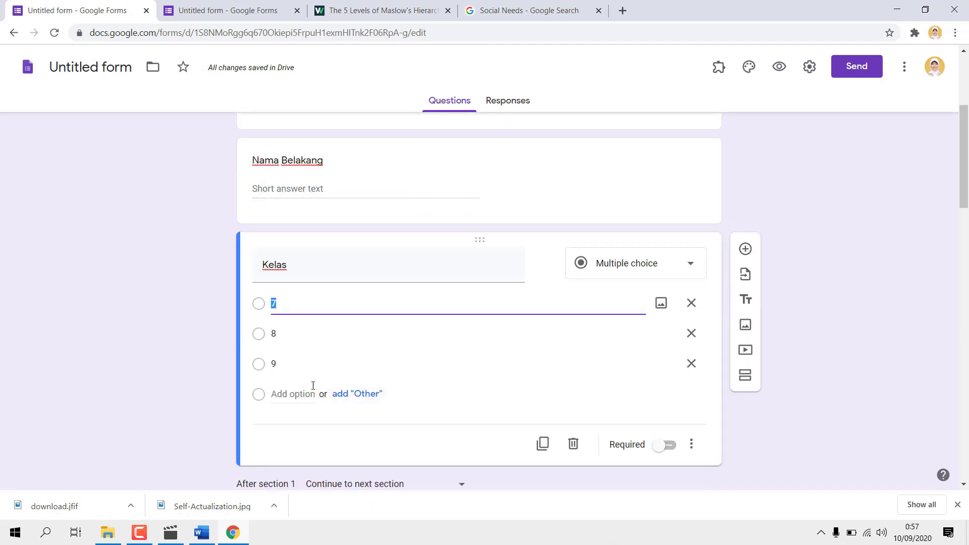
click(287, 334)
click(287, 362)
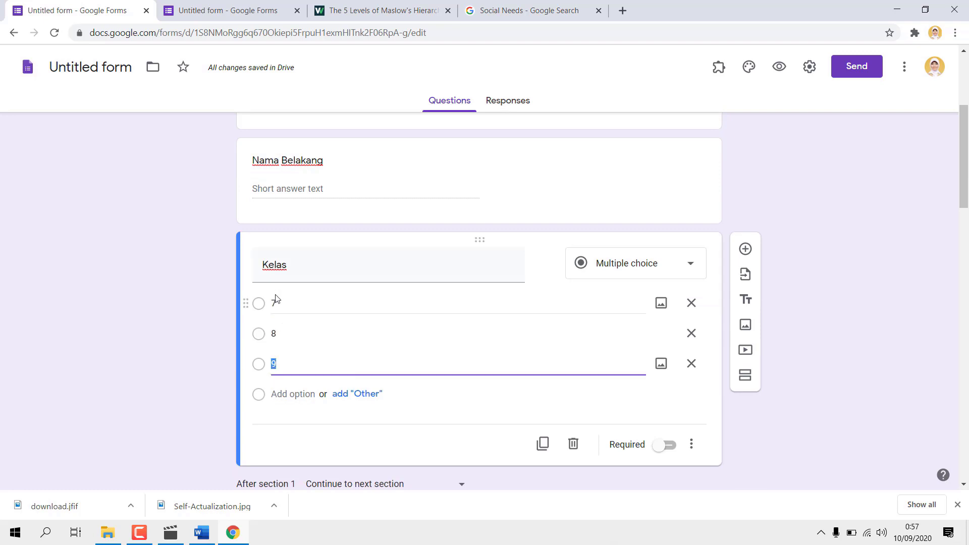
click(293, 306)
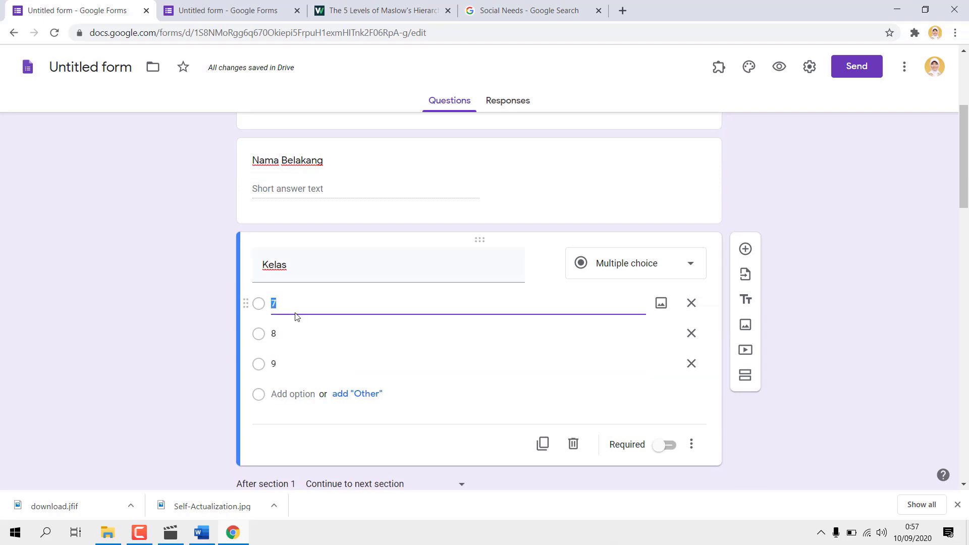
scroll(295, 313, down, 10)
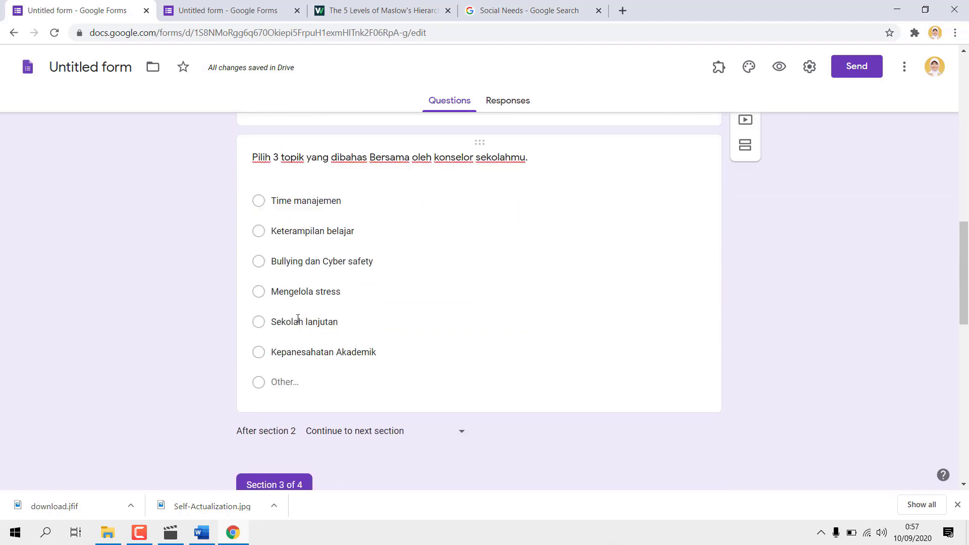
scroll(296, 318, down, 4)
scroll(317, 338, down, 4)
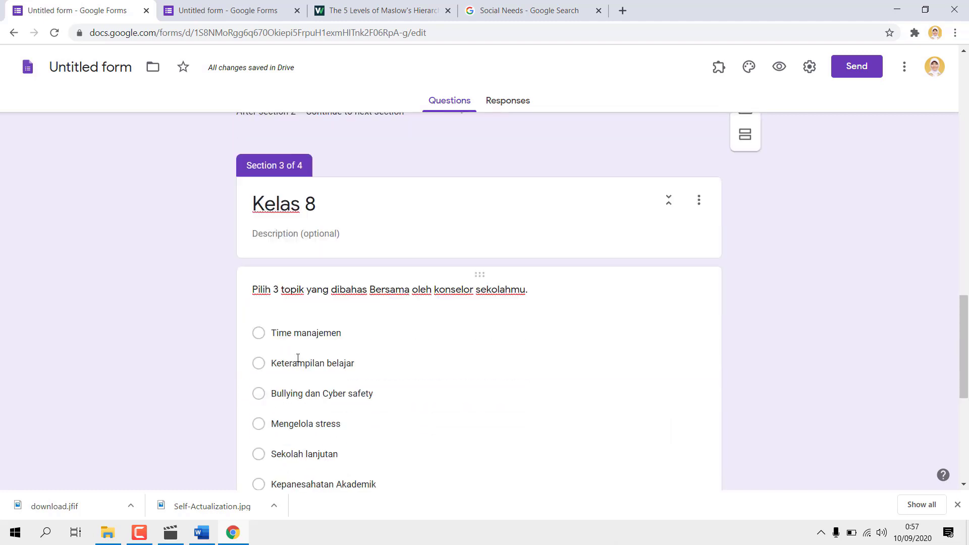
scroll(277, 241, up, 9)
scroll(277, 240, up, 5)
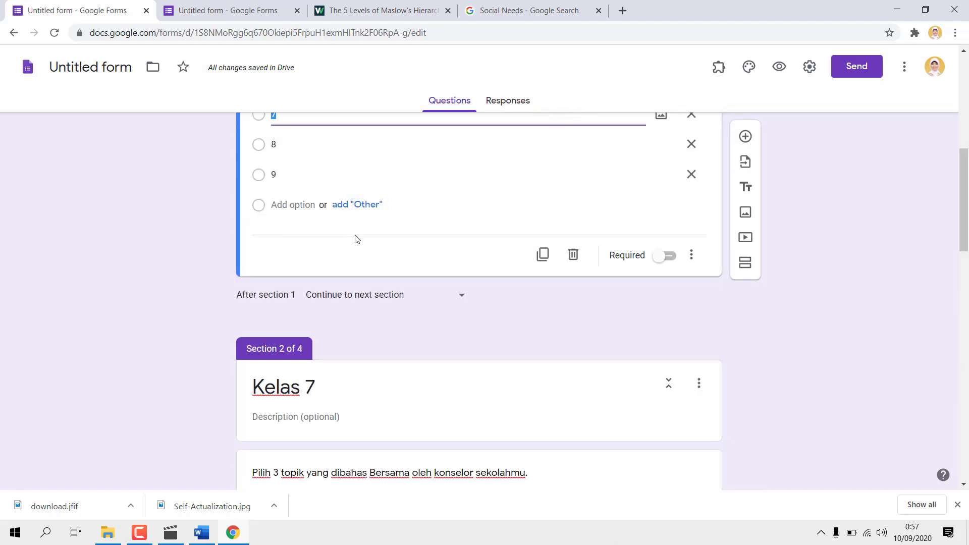
scroll(311, 286, up, 3)
scroll(393, 454, down, 4)
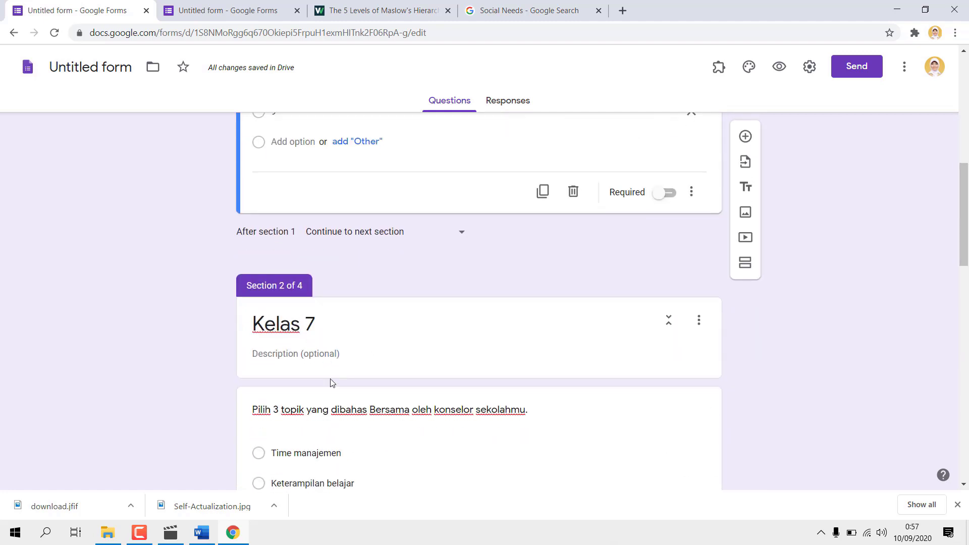
click(355, 350)
Turn on going to a section based on the answer for the "Kelas" question.
scroll(355, 202, up, 6)
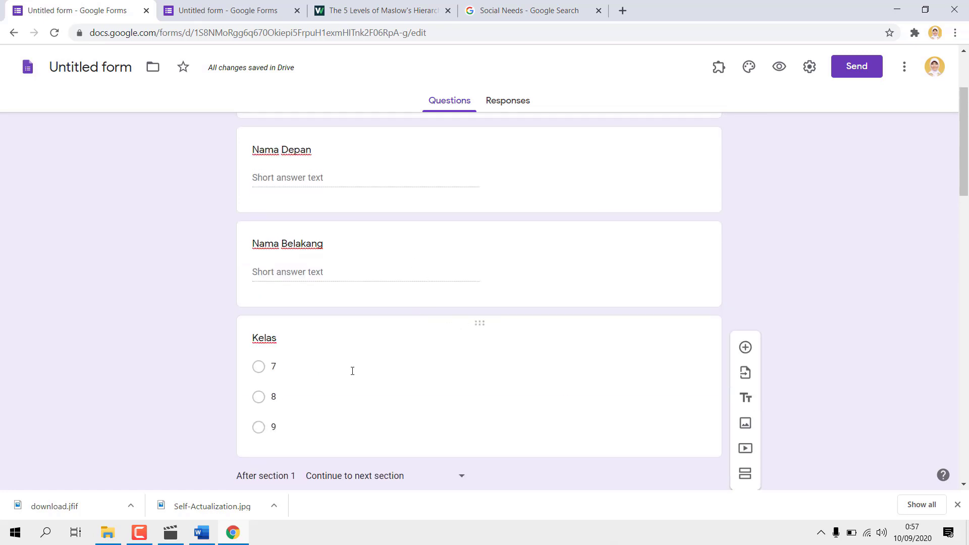
click(352, 371)
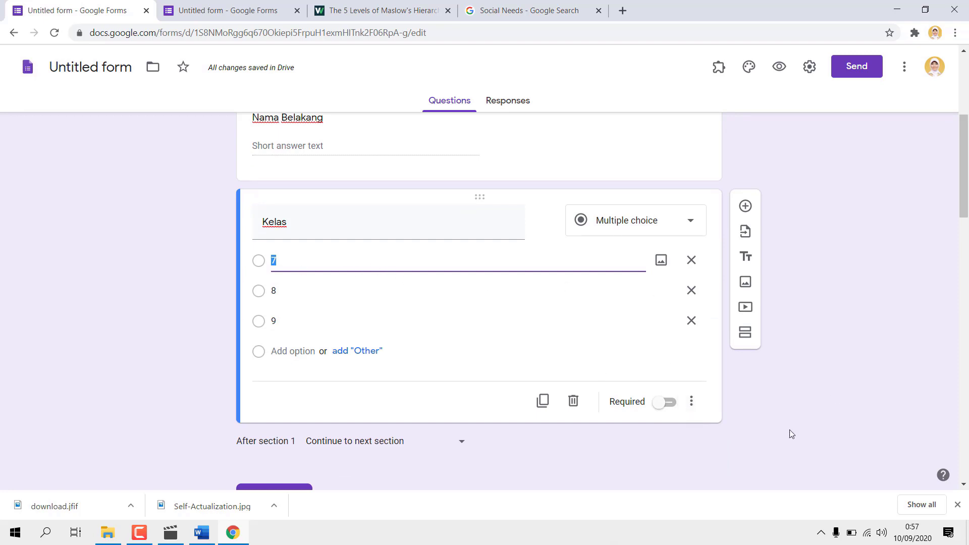
click(701, 411)
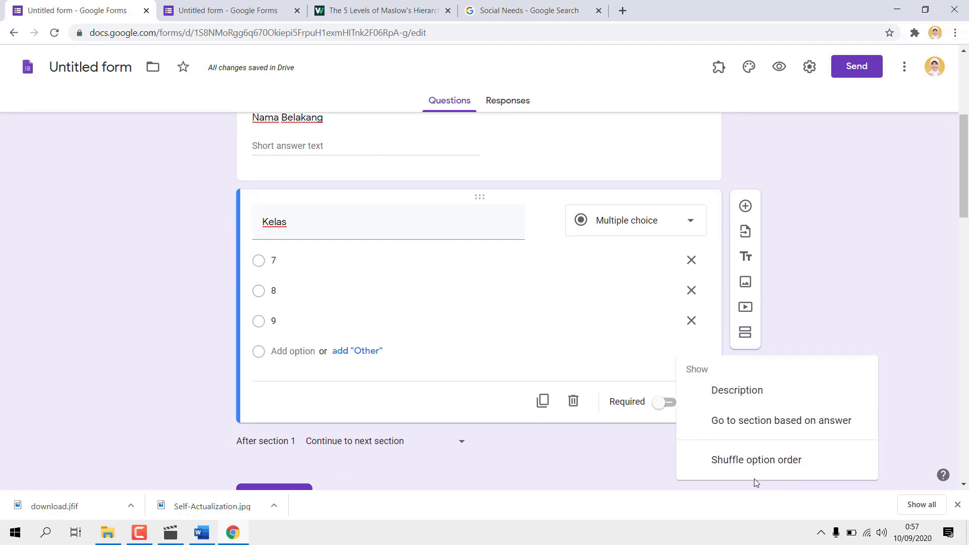
click(730, 430)
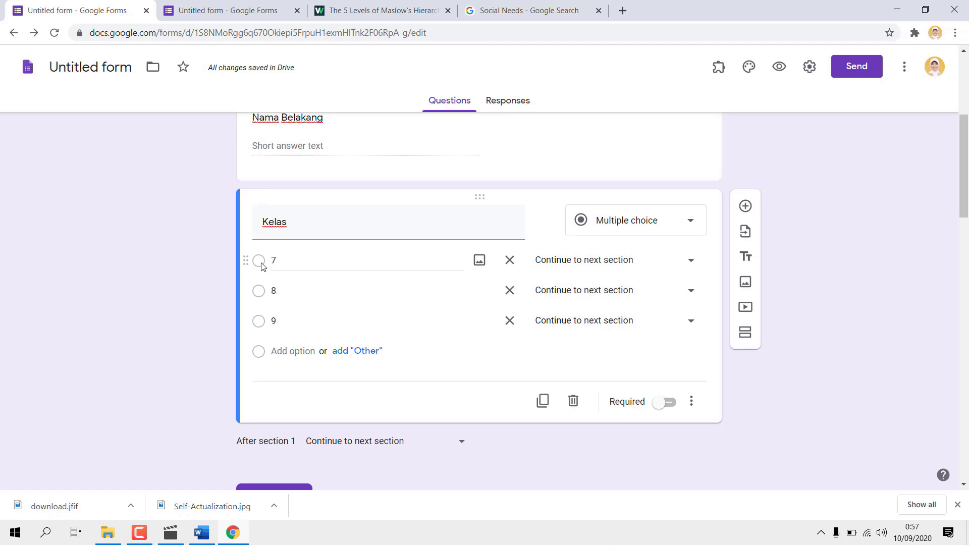
Route "Kelas" option 7 to section 2 (Kelas 7), option 8 to section 3 (Kelas 8) and option 9 to section 4 (Kelas 9).
click(641, 262)
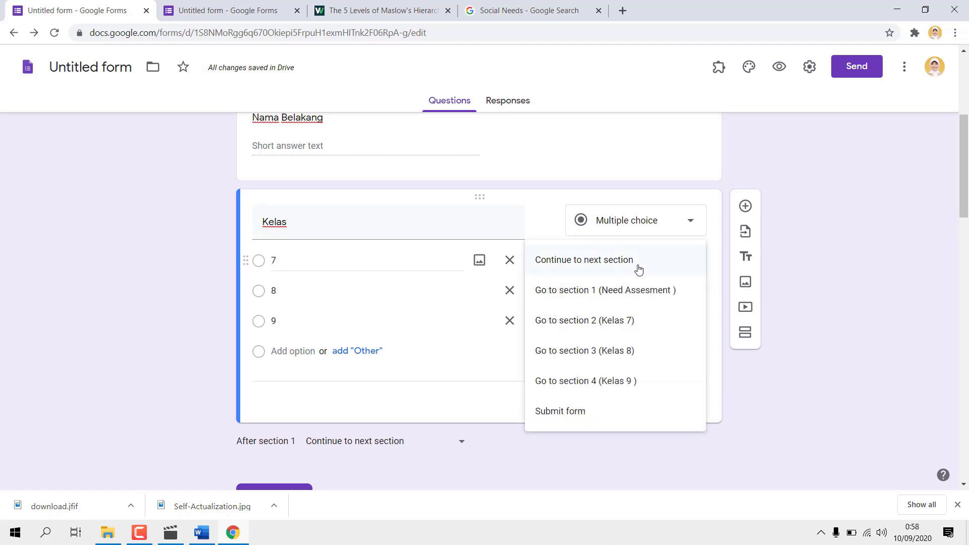
click(619, 328)
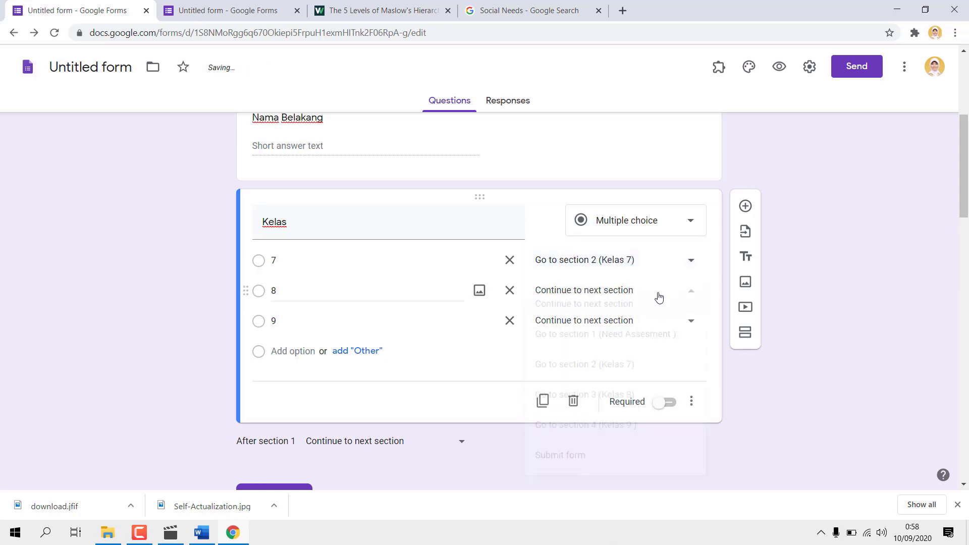
click(659, 298)
click(615, 402)
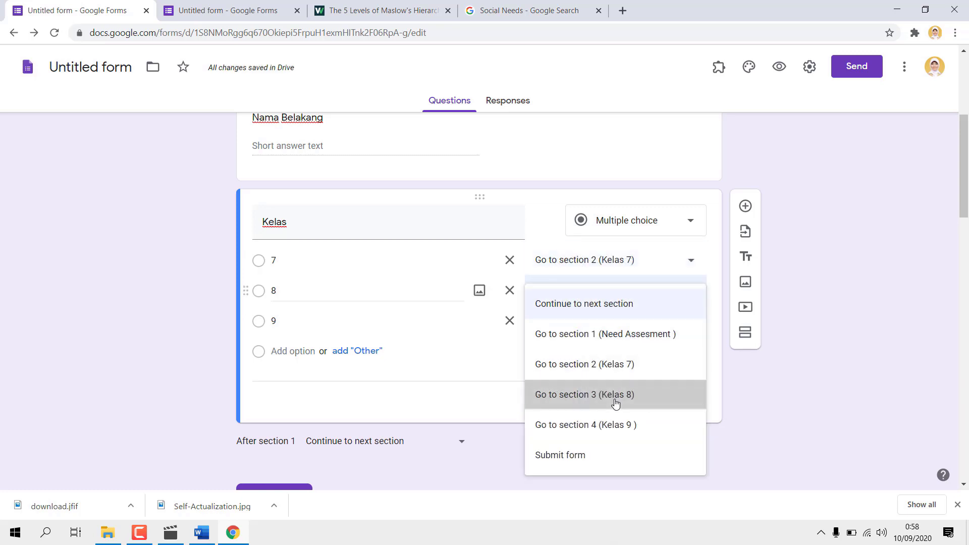
click(615, 322)
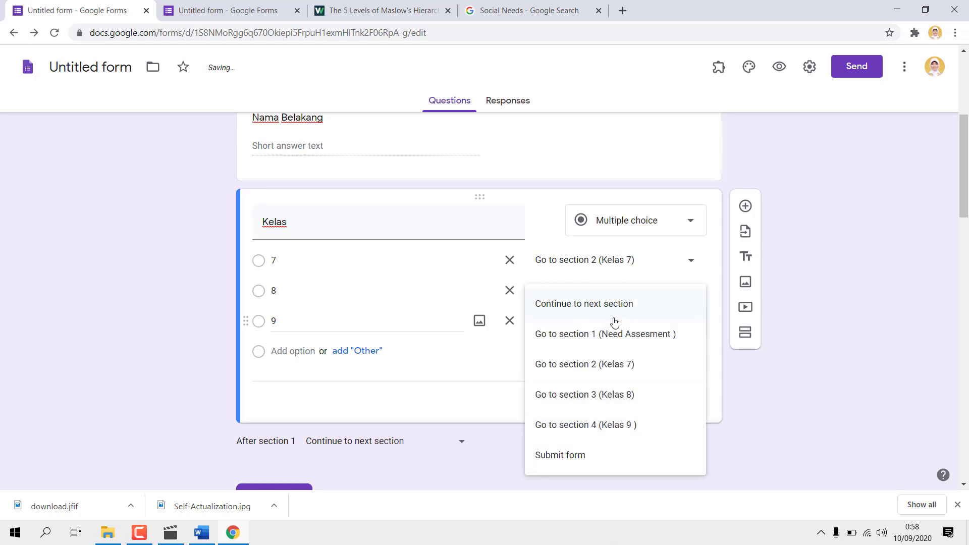
click(617, 426)
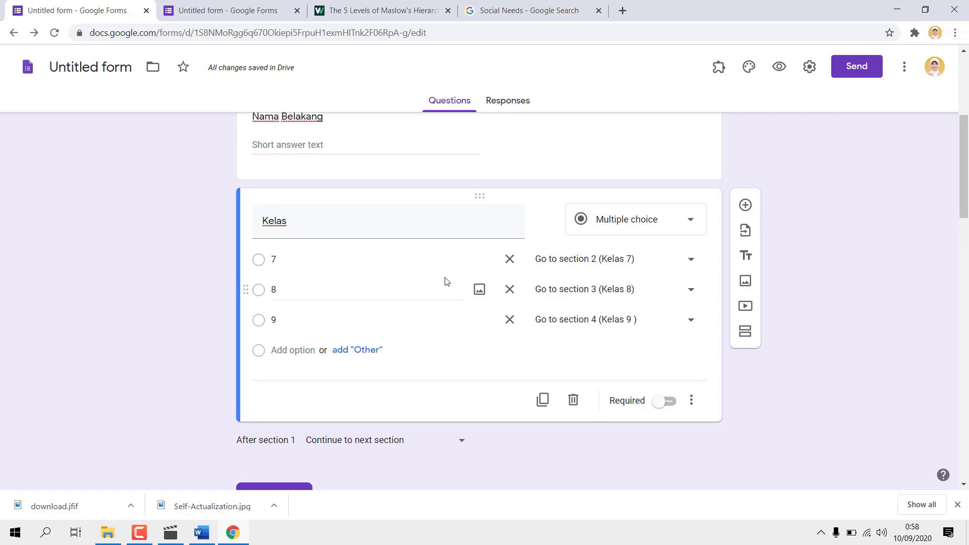
Add a new section directly after the "Kelas 9" section heading.
scroll(450, 279, down, 4)
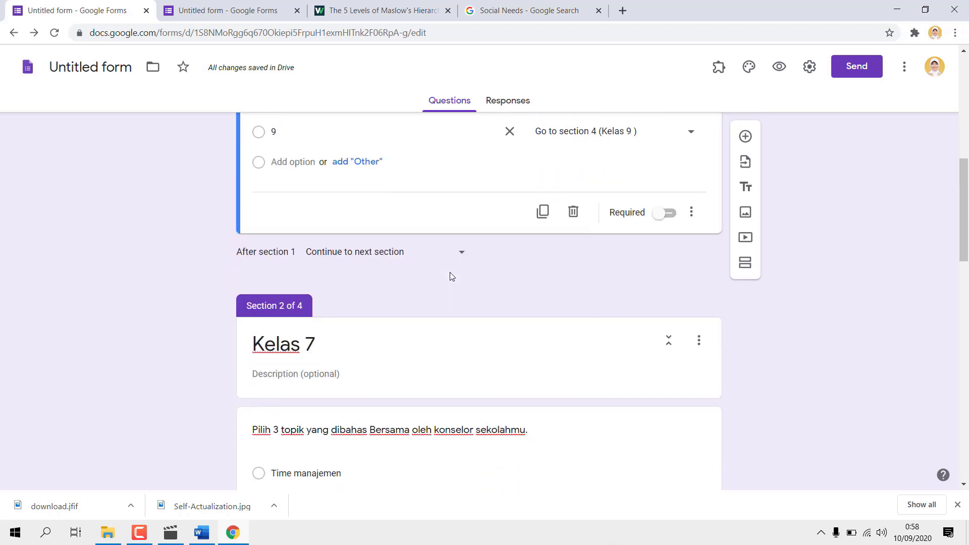
scroll(452, 276, down, 5)
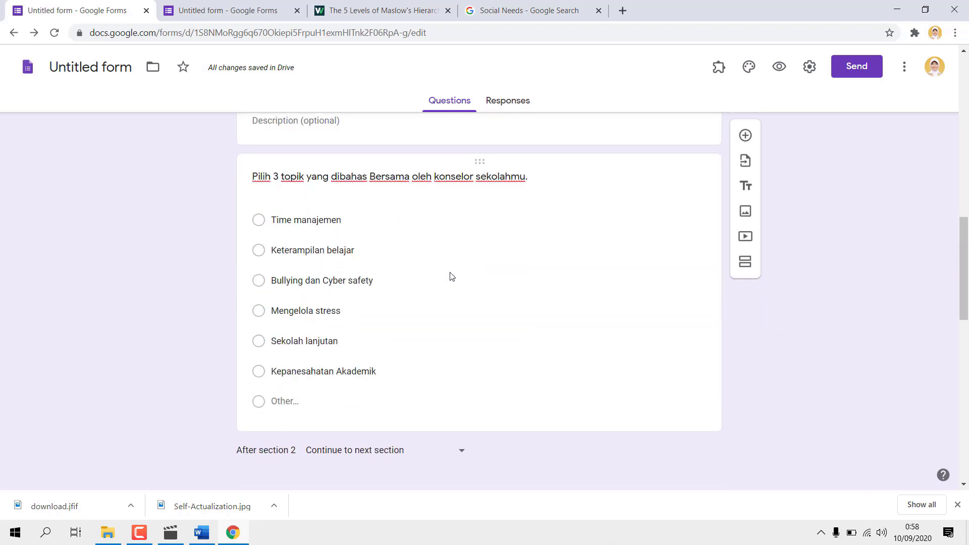
scroll(451, 272, down, 13)
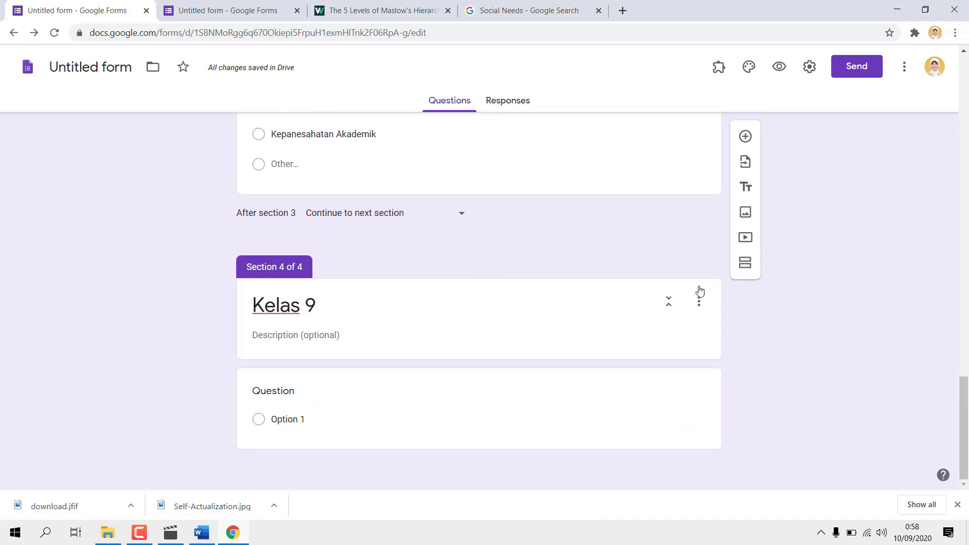
click(664, 407)
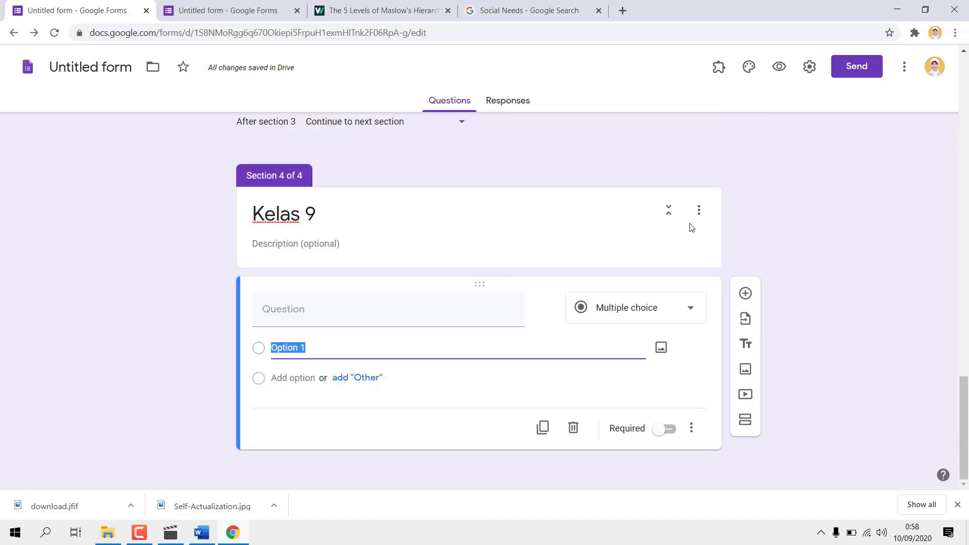
click(702, 216)
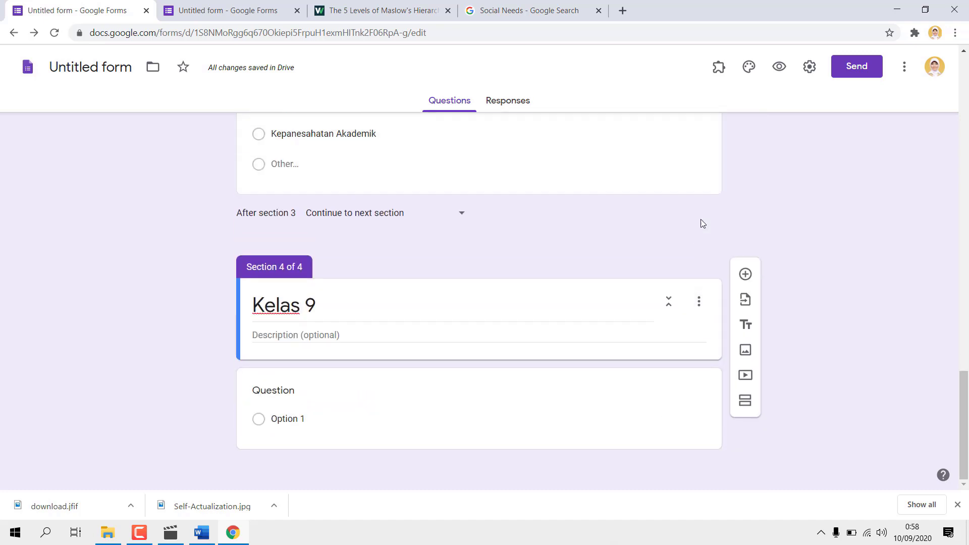
click(747, 404)
Title the new section "Pertanyaan Akhir".
click(305, 317)
text(Akhir)
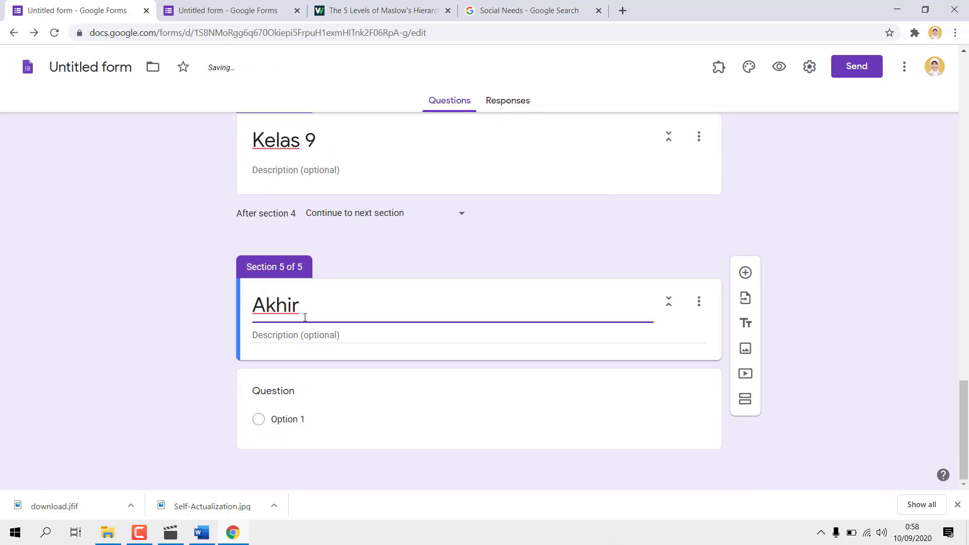
double_click(254, 306)
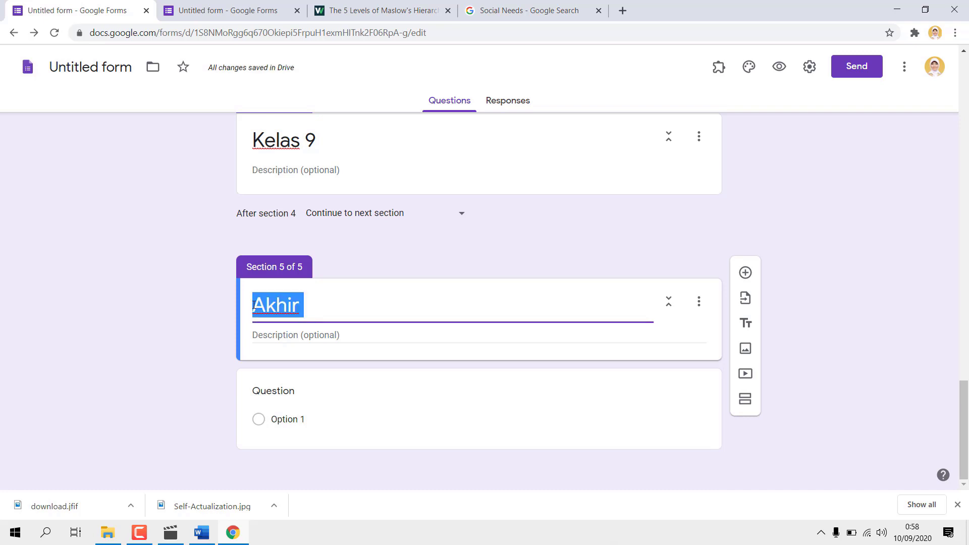
text(Pertanyaan )
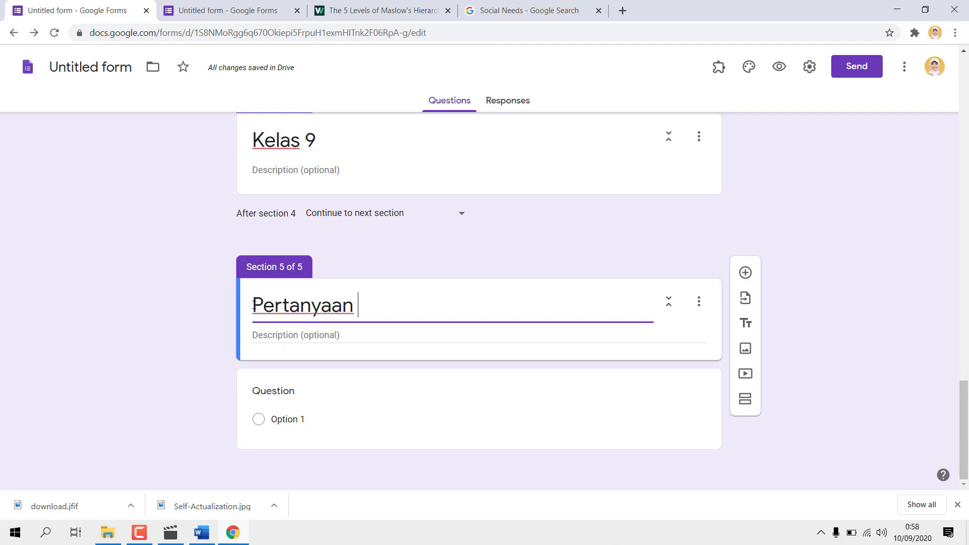
text(Akhri)
key(BackSpace)
text(r)
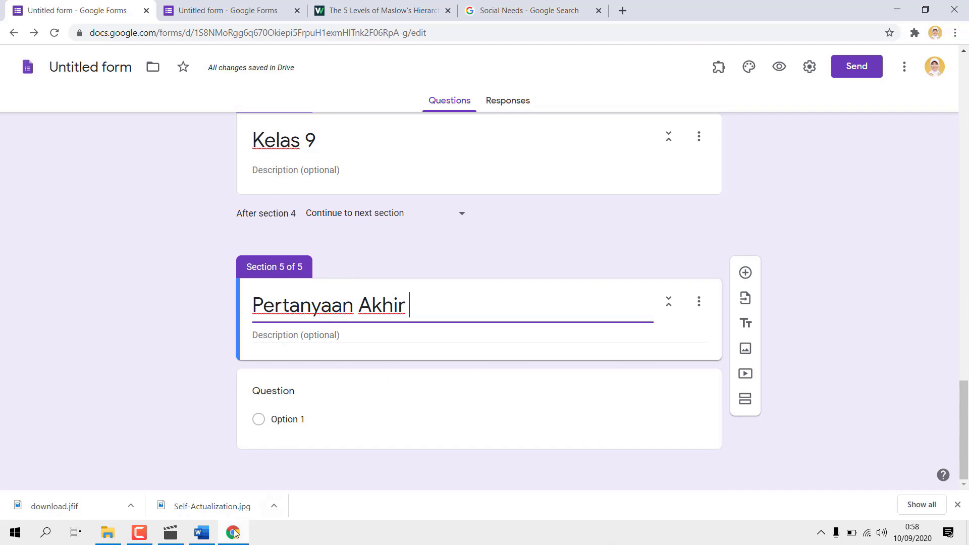
Copy "Saat aku kesulitan dalam mengerjakan tugas sekolah, terdapat anggota keluarga yang membantu." from the Word document into the "Pertanyaan Akhir" section's question.
click(203, 533)
scroll(281, 333, down, 2)
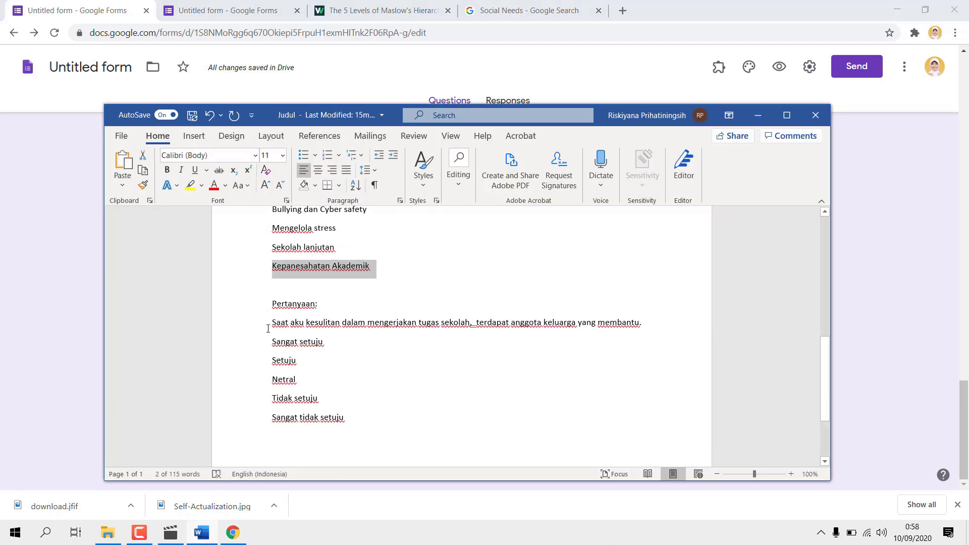
click(268, 328)
shift+click(644, 325)
key(ctrl+c)
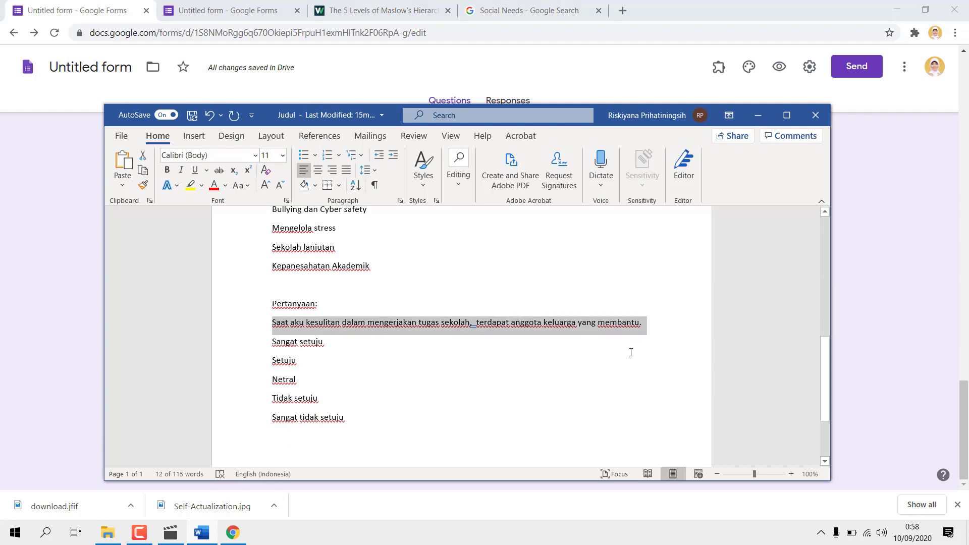
click(230, 535)
click(307, 399)
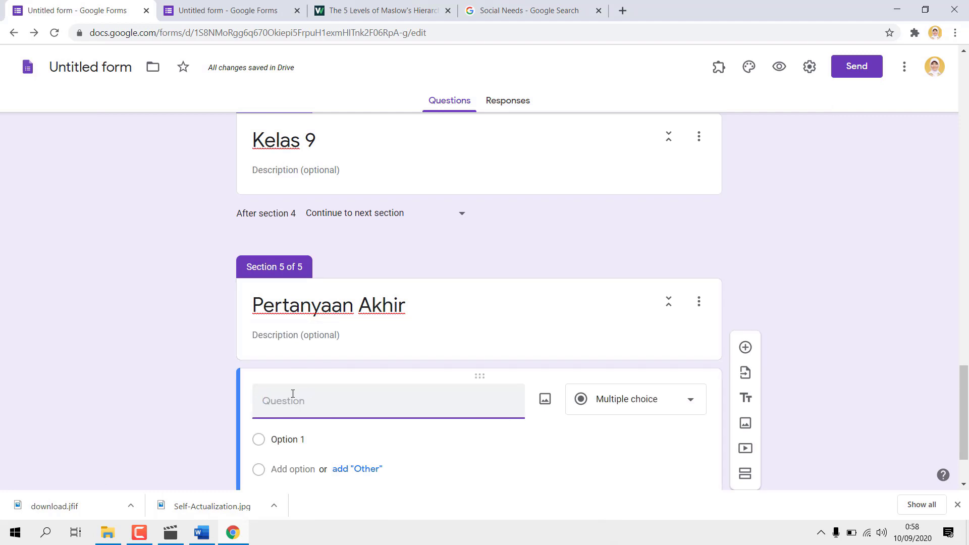
key(ctrl+v)
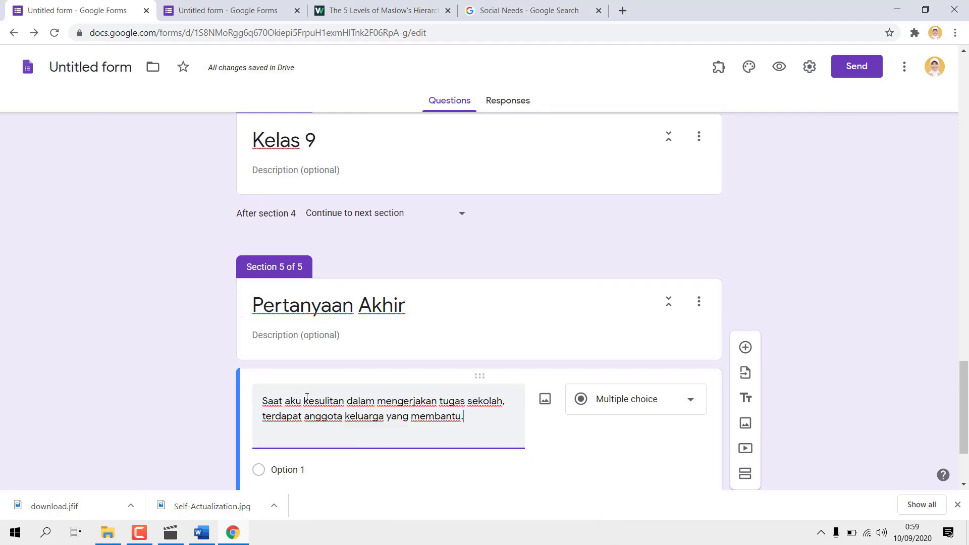
Check the answer scale in Word, then return to the form and enter "Sangat setuju" and "Setuju" as the question's first two options.
scroll(338, 424, down, 1)
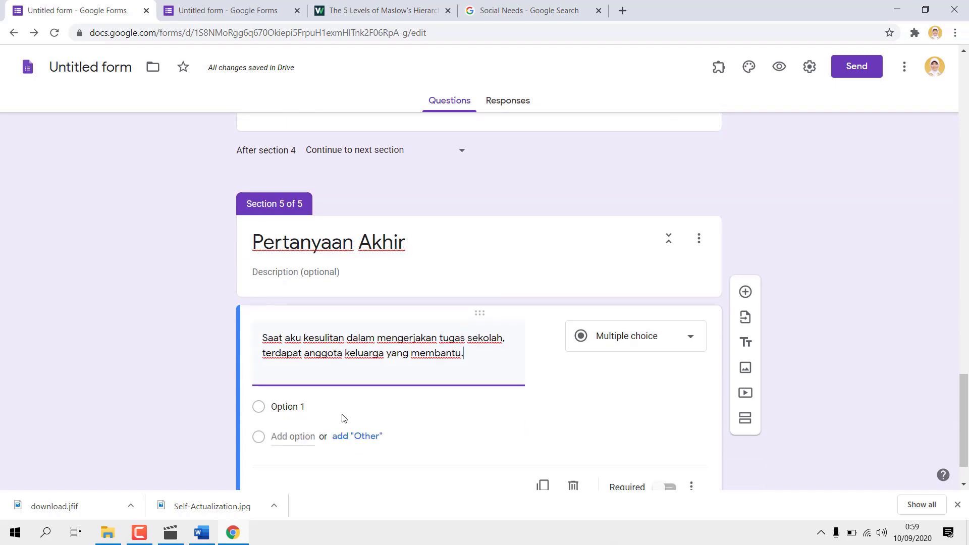
click(202, 533)
click(294, 370)
key(alt+Tab)
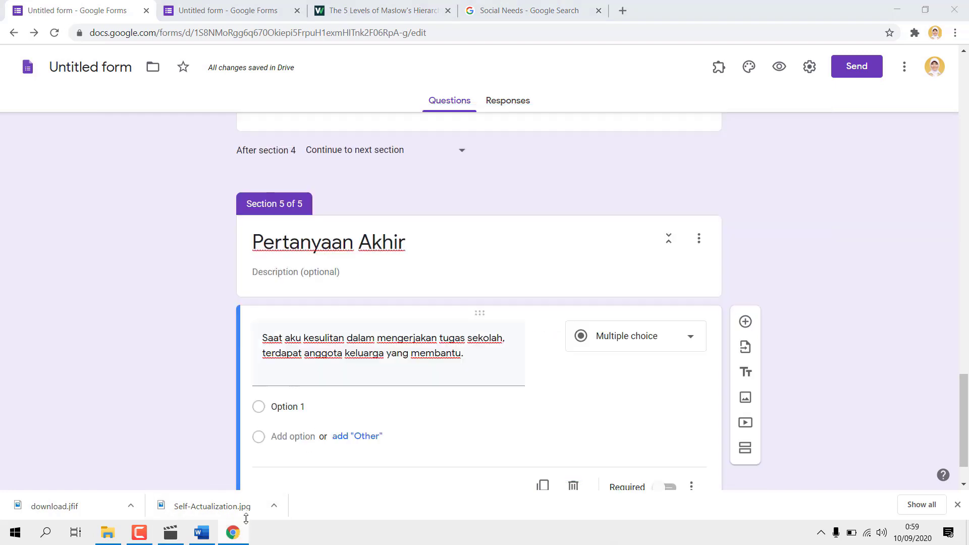
click(293, 418)
text(S)
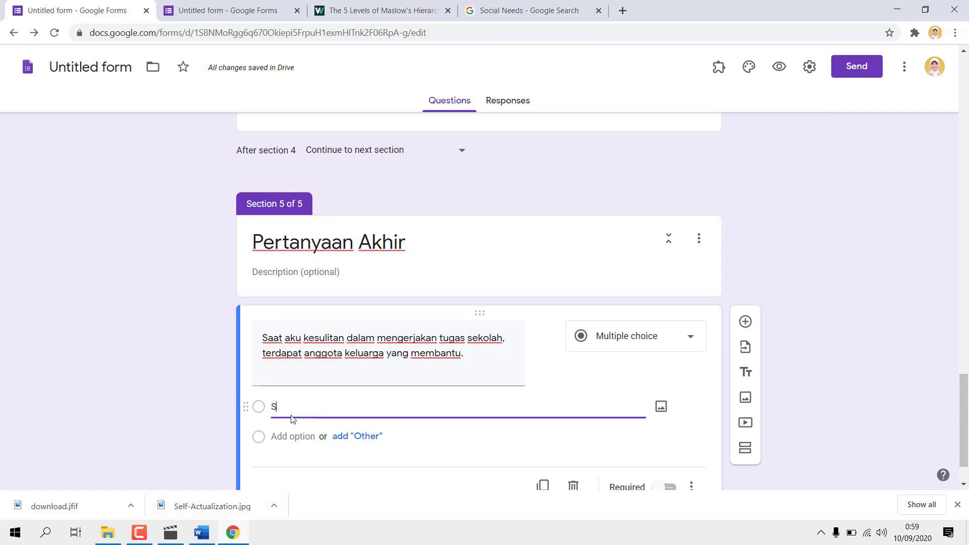
text(angat setuju)
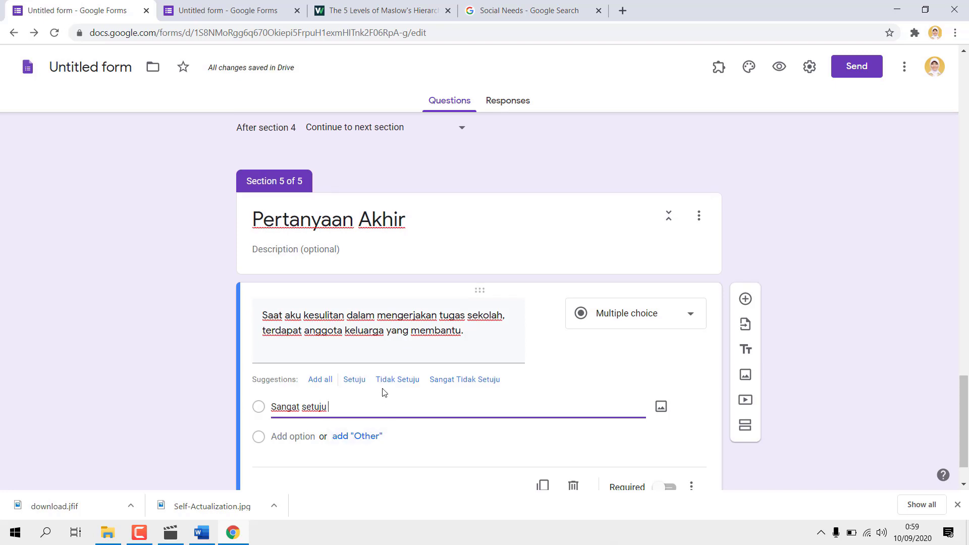
click(353, 380)
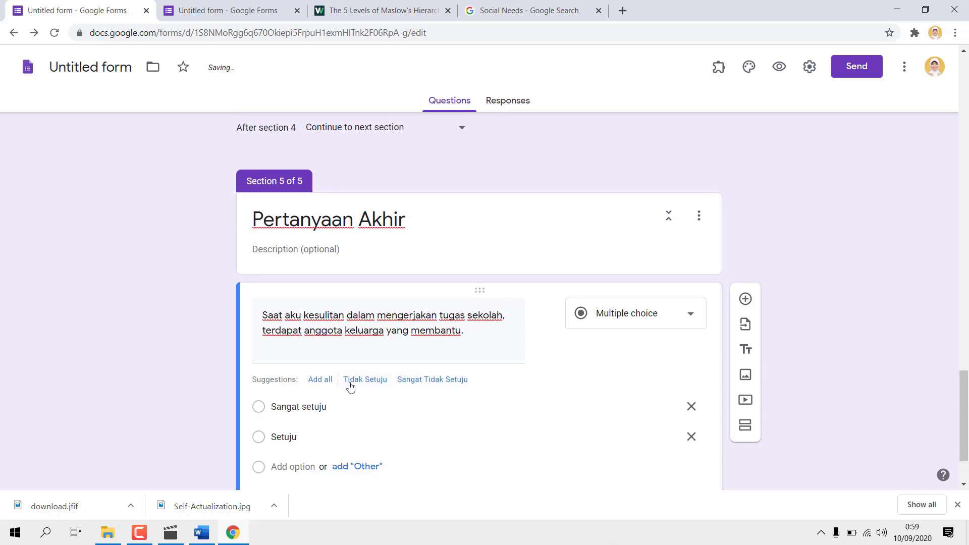
Add "Netral" and "Sangat Tidak Setuju" as the third and fourth options, along with an "Other" choice.
click(357, 466)
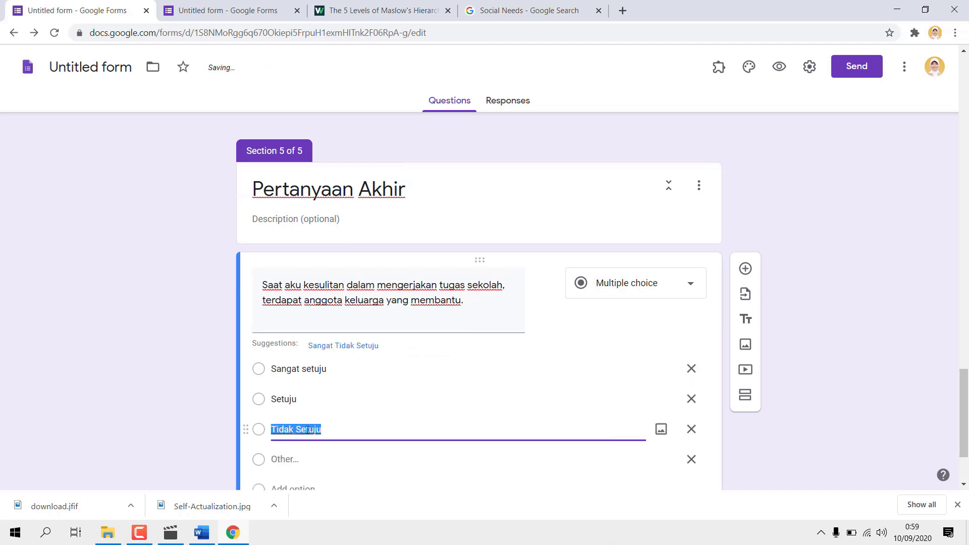
text(Netral)
scroll(308, 429, down, 2)
click(298, 382)
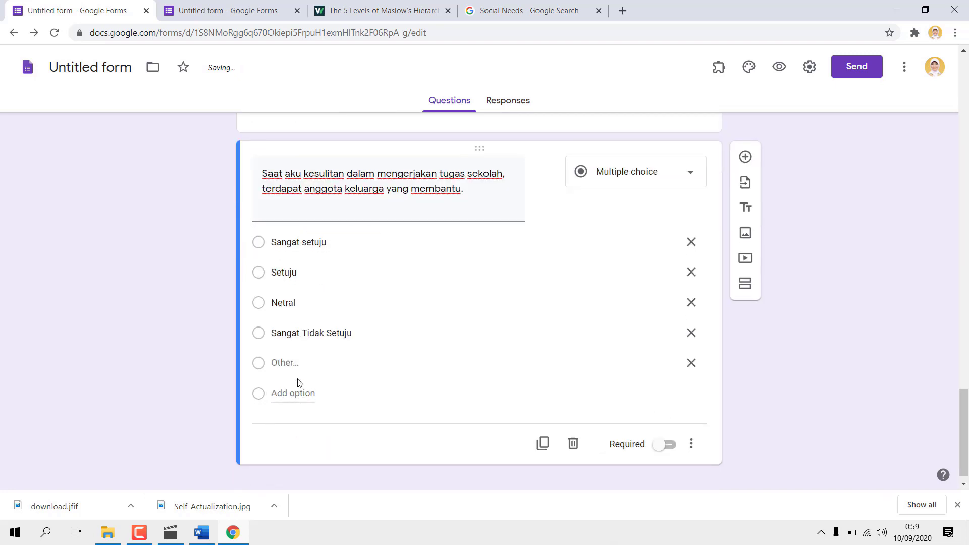
Move "Sangat Tidak Setuju" to a new fifth option and set the fourth option to "Tidak Setuju".
click(307, 343)
key(ctrl+c)
key(BackSpace)
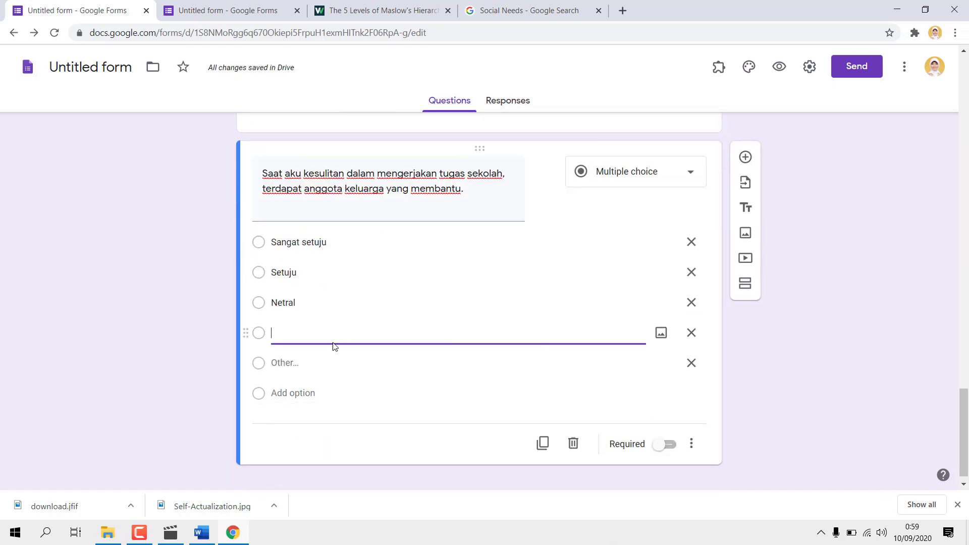
click(302, 393)
key(ctrl+v)
click(309, 332)
text(T)
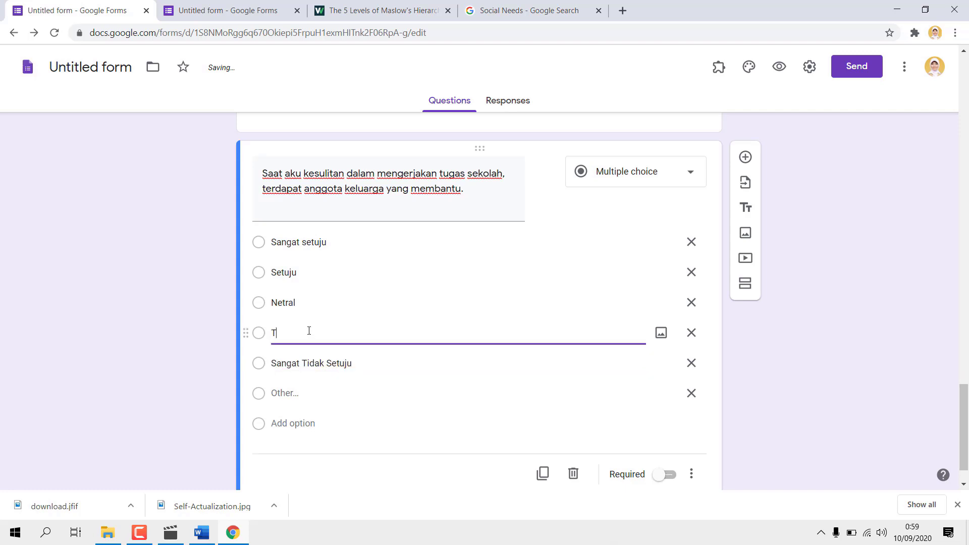
text(idak Setuju)
click(161, 332)
Review the form's sections from "Pertanyaan Akhir" up to "Kelas 7" and where each one continues.
scroll(373, 446, up, 4)
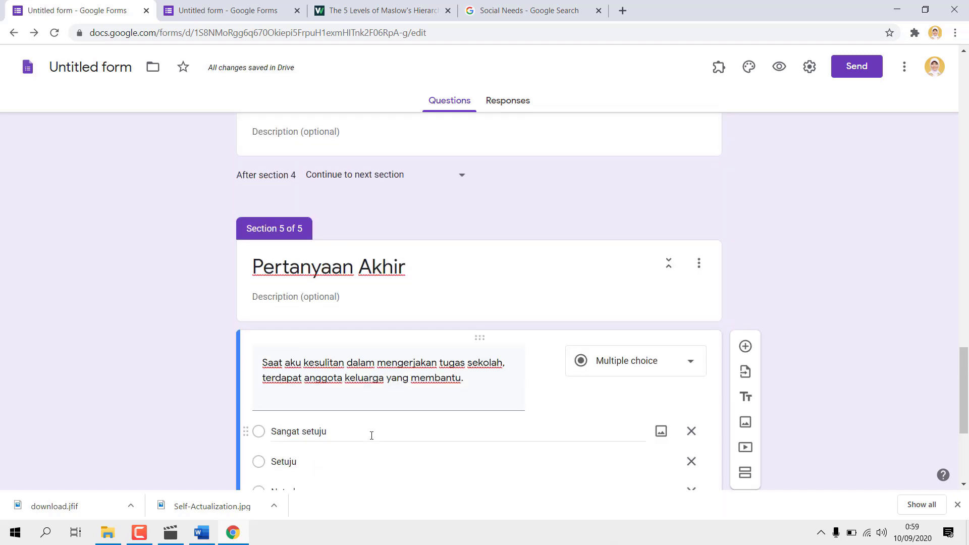
scroll(372, 436, down, 2)
scroll(372, 432, up, 9)
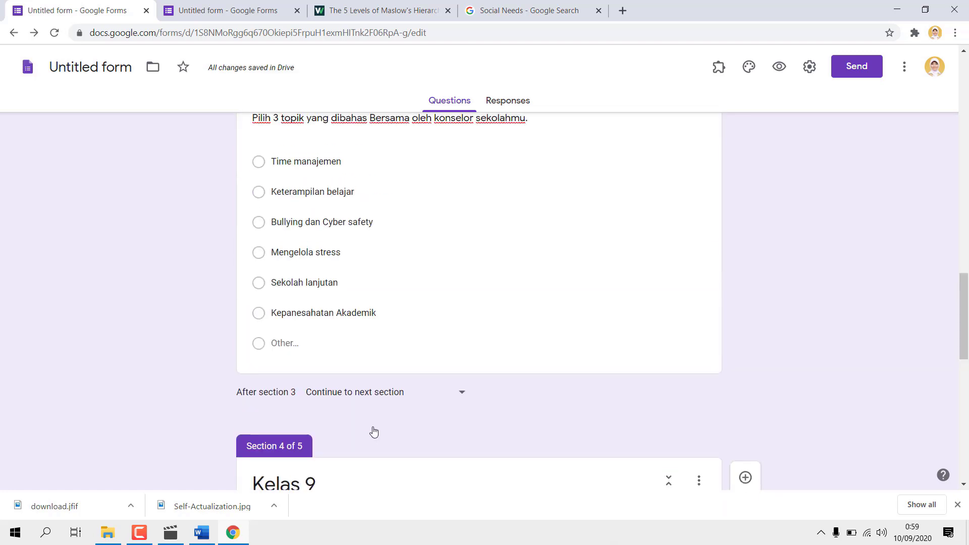
scroll(374, 432, up, 7)
scroll(437, 337, up, 5)
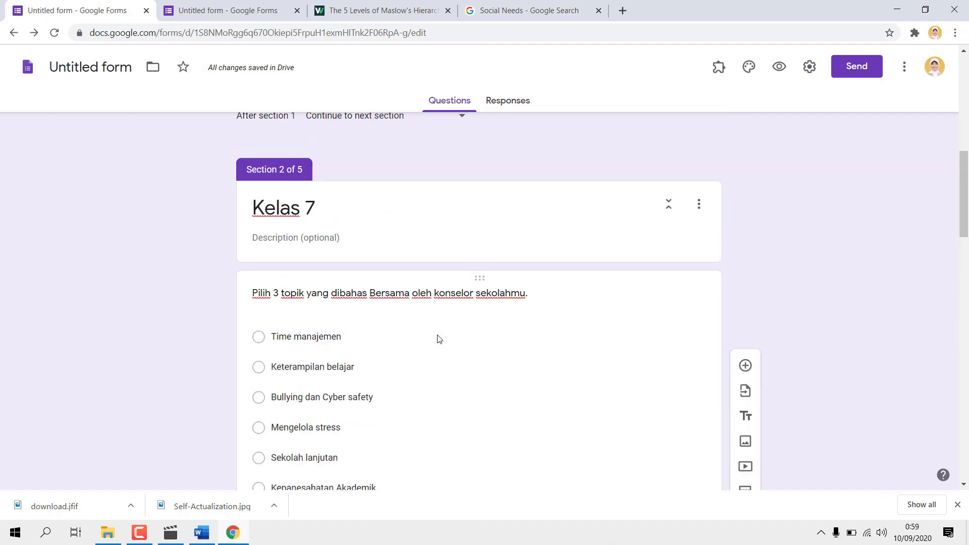
scroll(438, 337, down, 13)
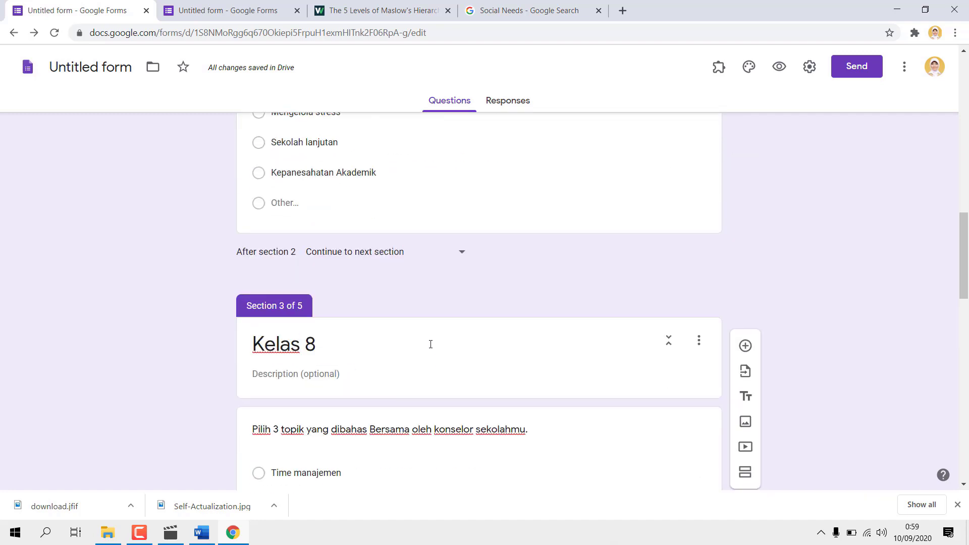
Set the "Kelas 7" section to go to section 5 (Pertanyaan Akhir) once it is answered.
scroll(432, 360, down, 6)
click(456, 398)
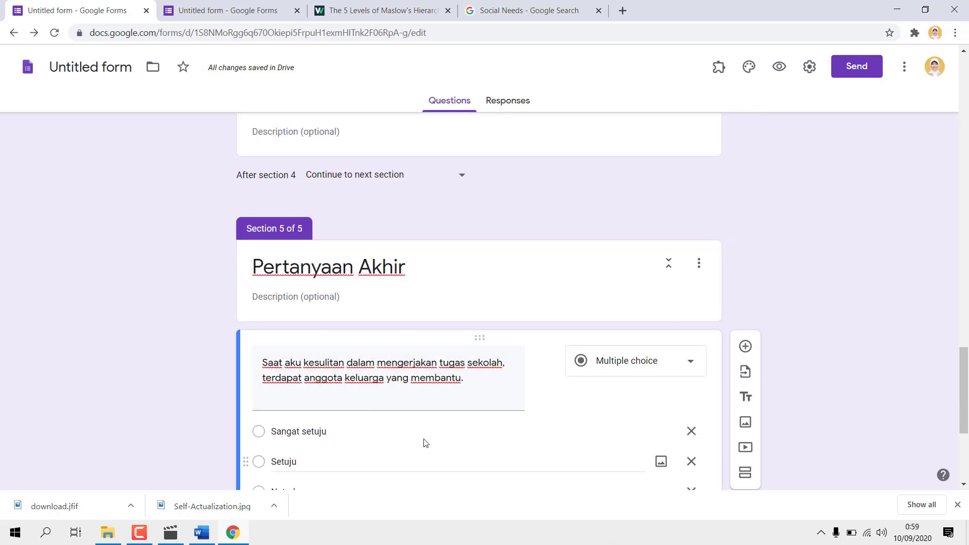
scroll(422, 427, up, 10)
scroll(423, 427, up, 4)
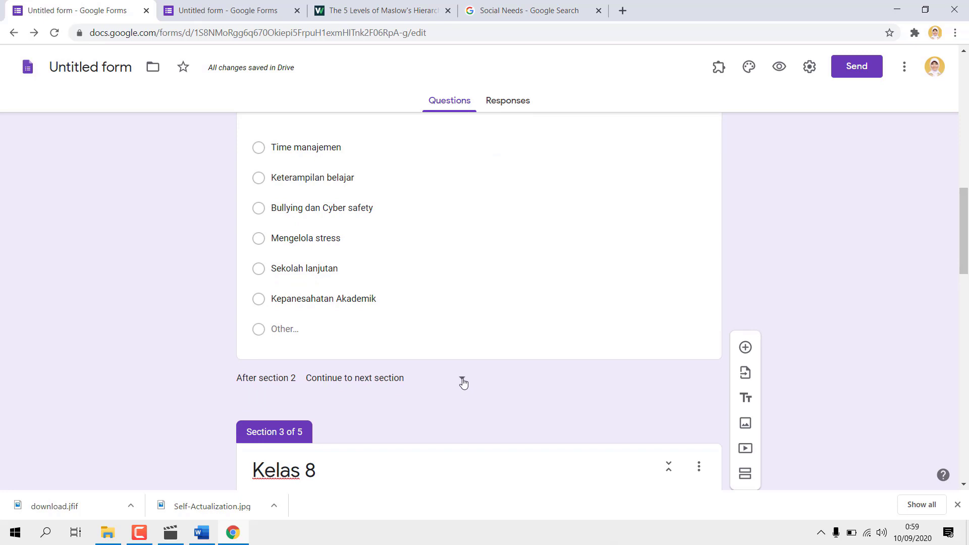
scroll(463, 383, up, 3)
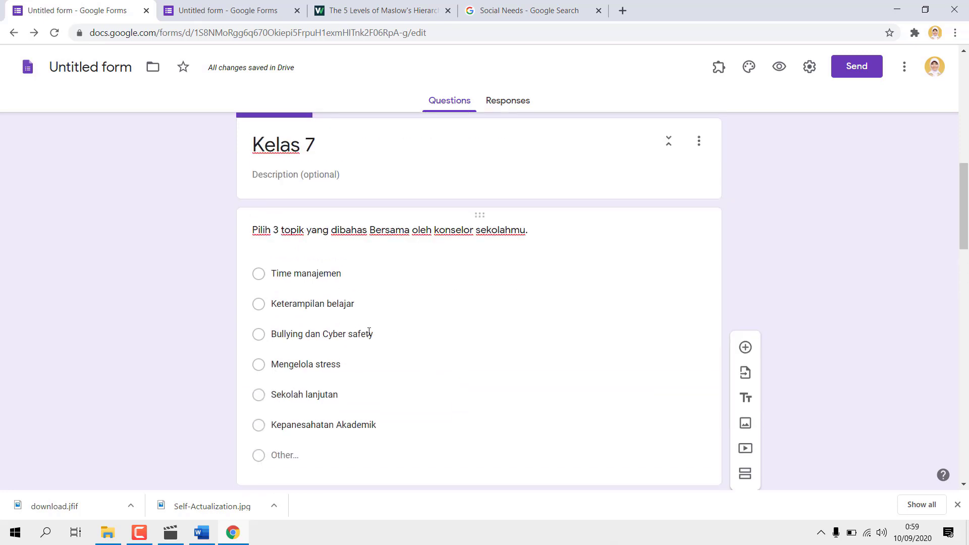
scroll(419, 337, down, 3)
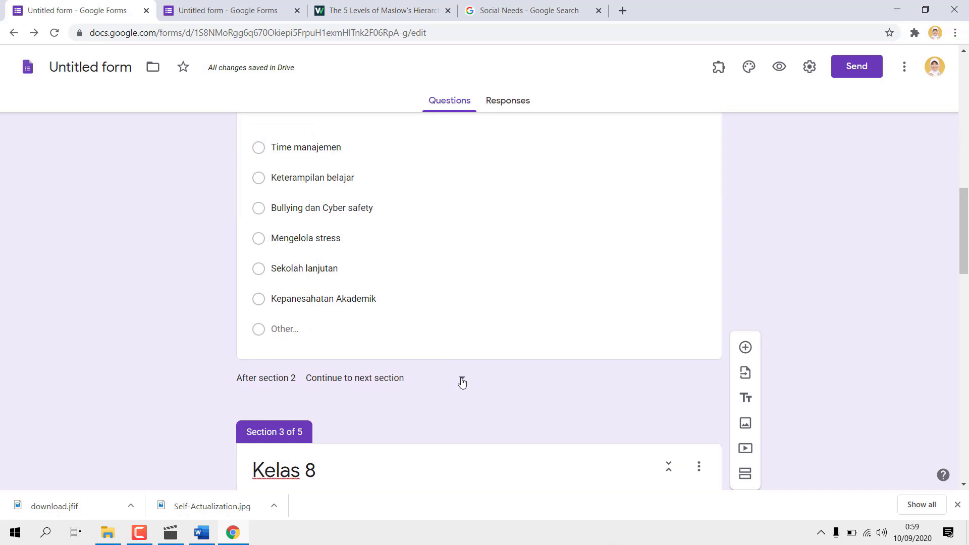
click(462, 381)
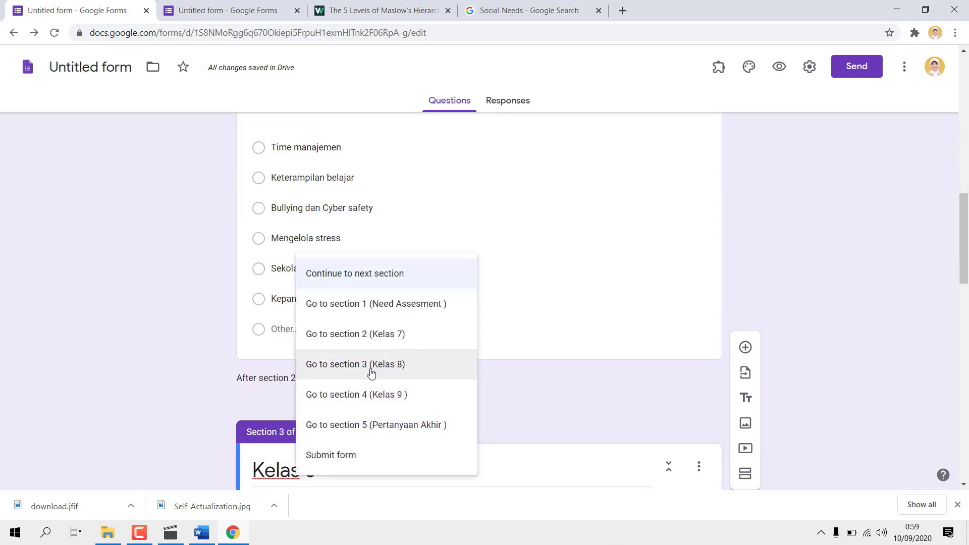
click(356, 428)
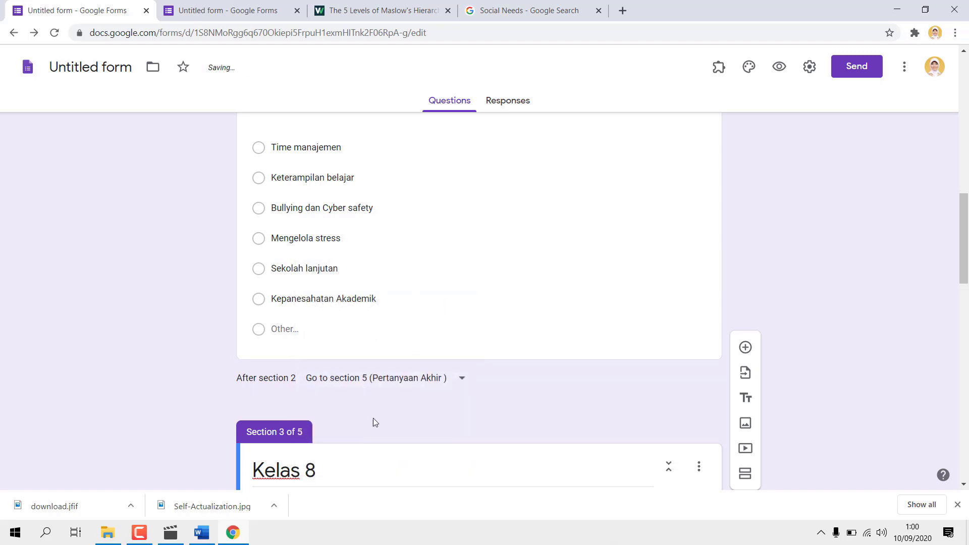
Change the topic question in the "Kelas 7" section from Multiple choice to Checkboxes and make it required.
scroll(488, 288, up, 4)
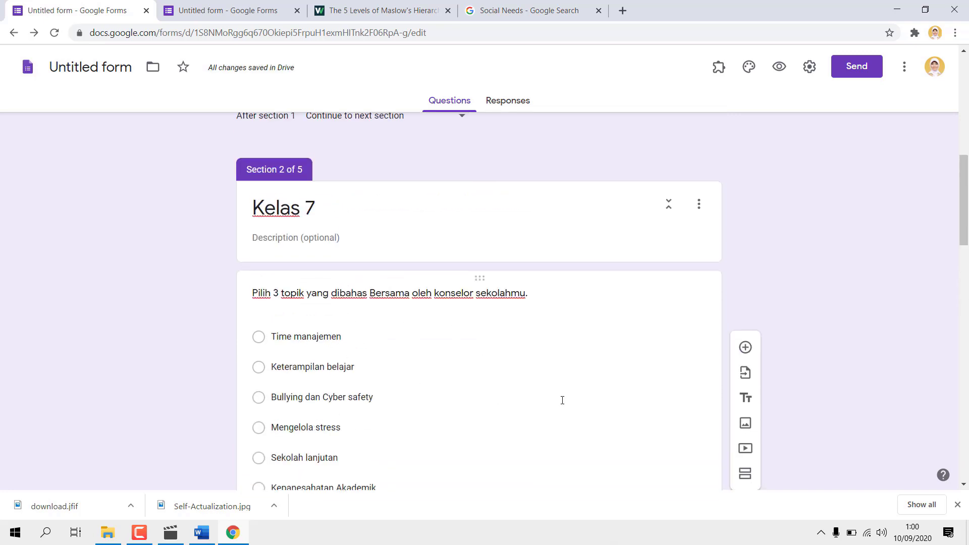
scroll(516, 394, down, 20)
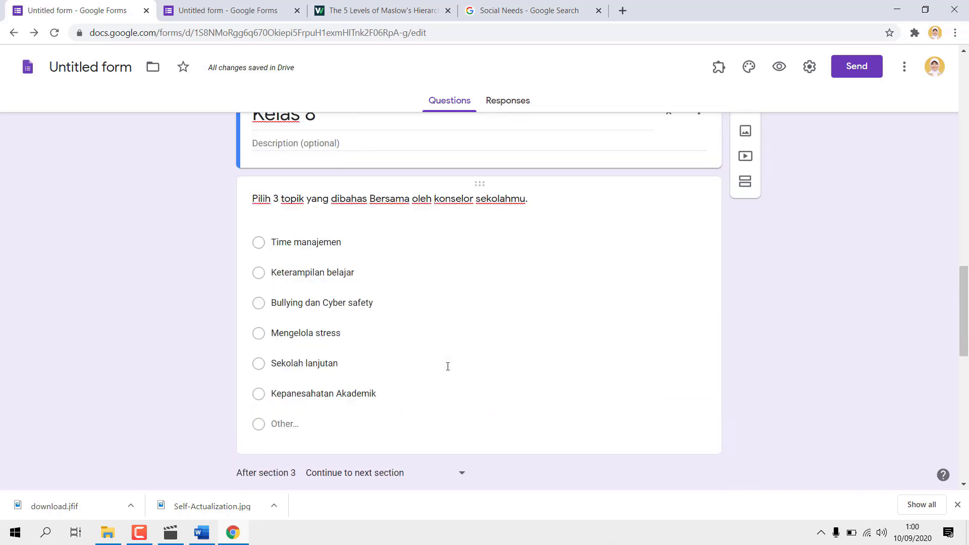
scroll(448, 367, down, 3)
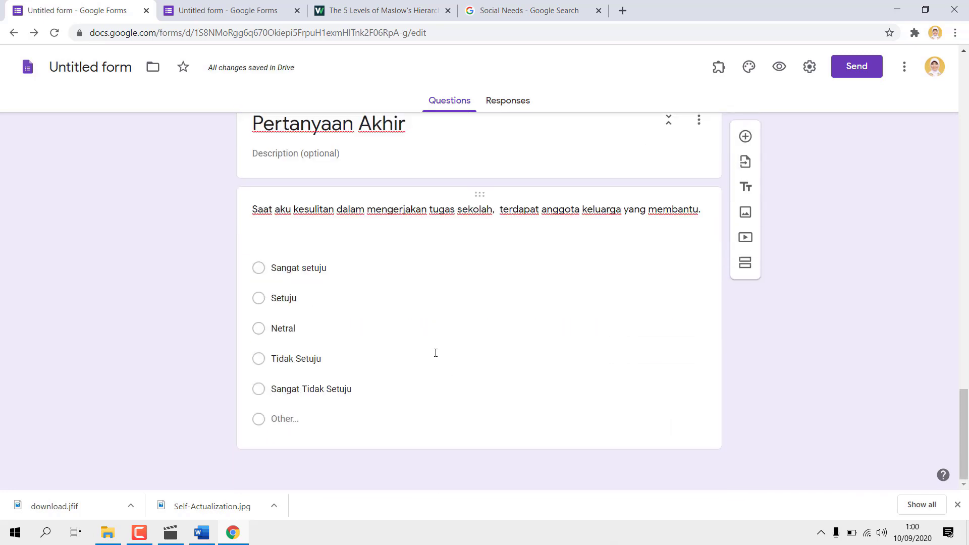
scroll(434, 356, up, 15)
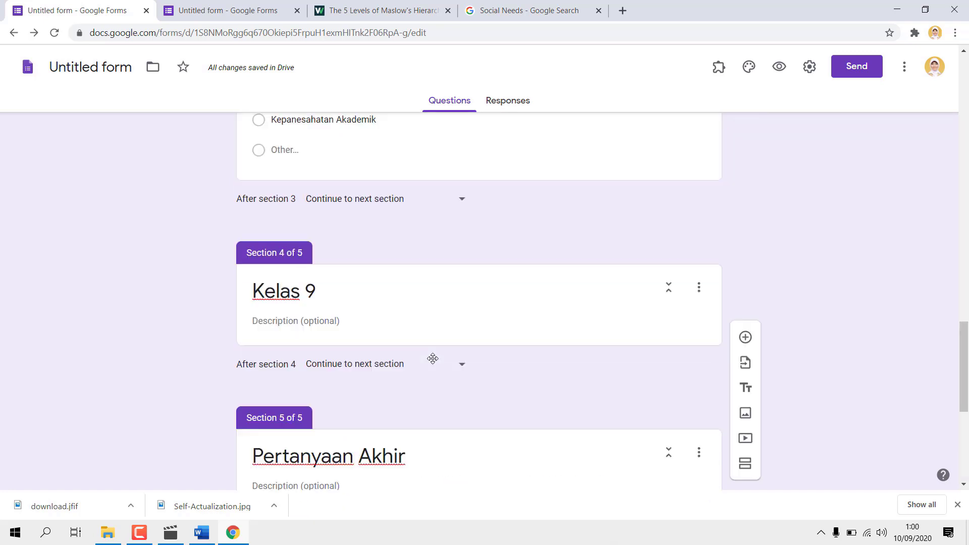
scroll(433, 362, up, 15)
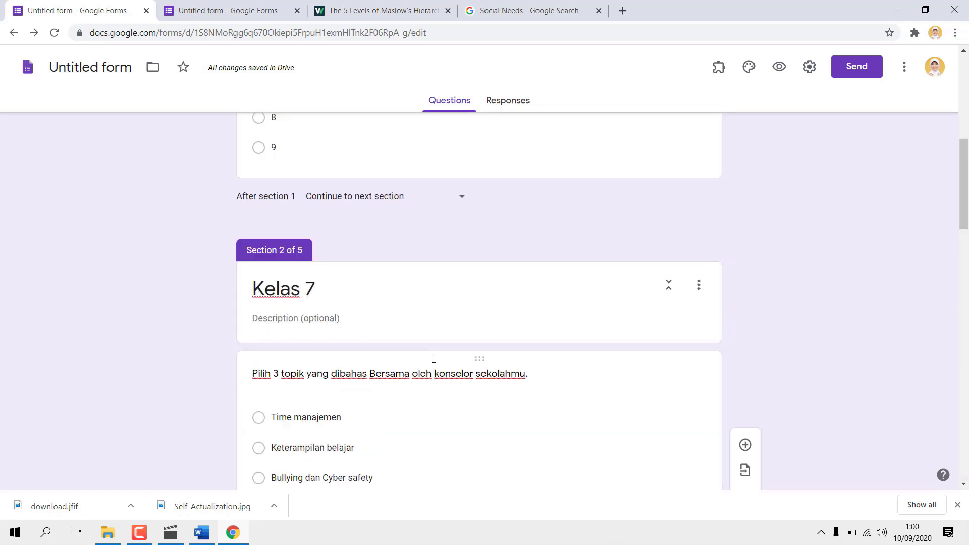
scroll(434, 363, down, 12)
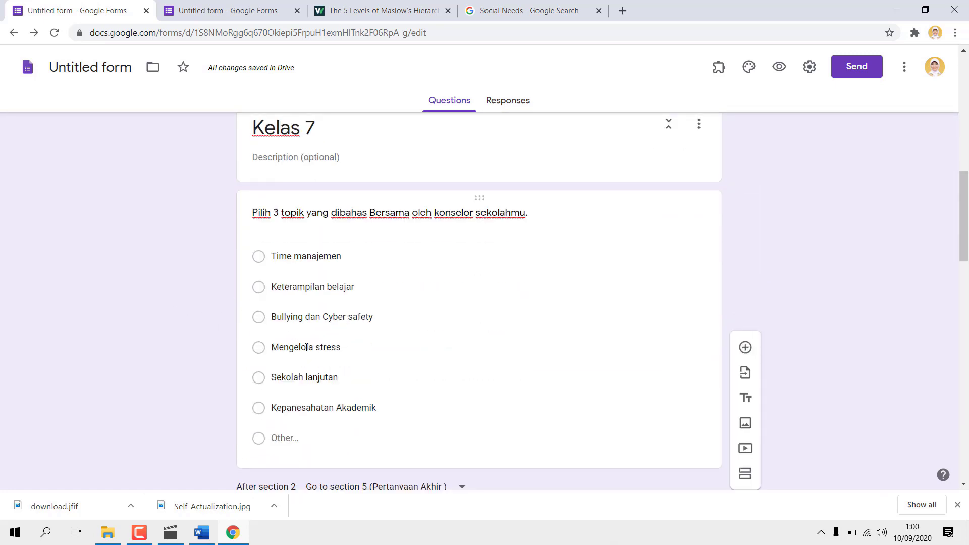
click(306, 347)
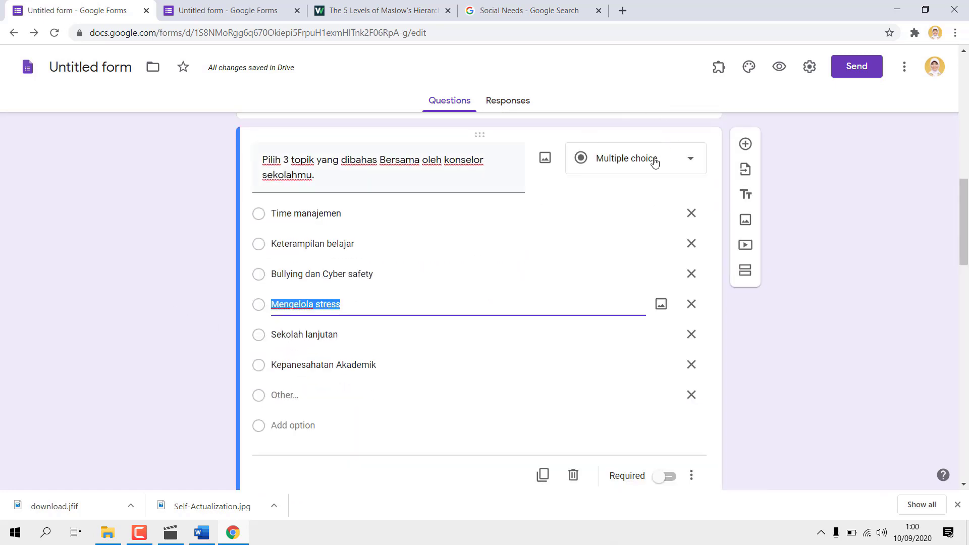
click(655, 159)
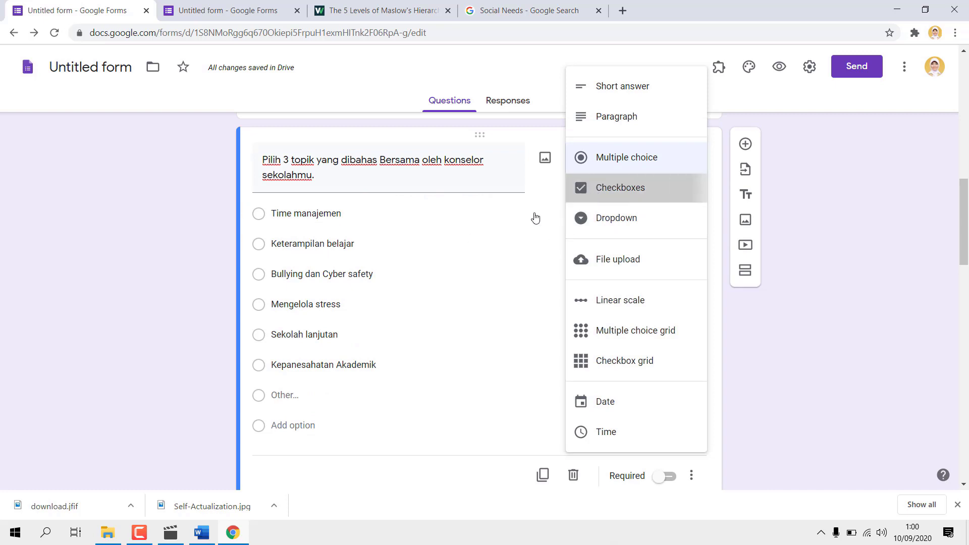
click(586, 191)
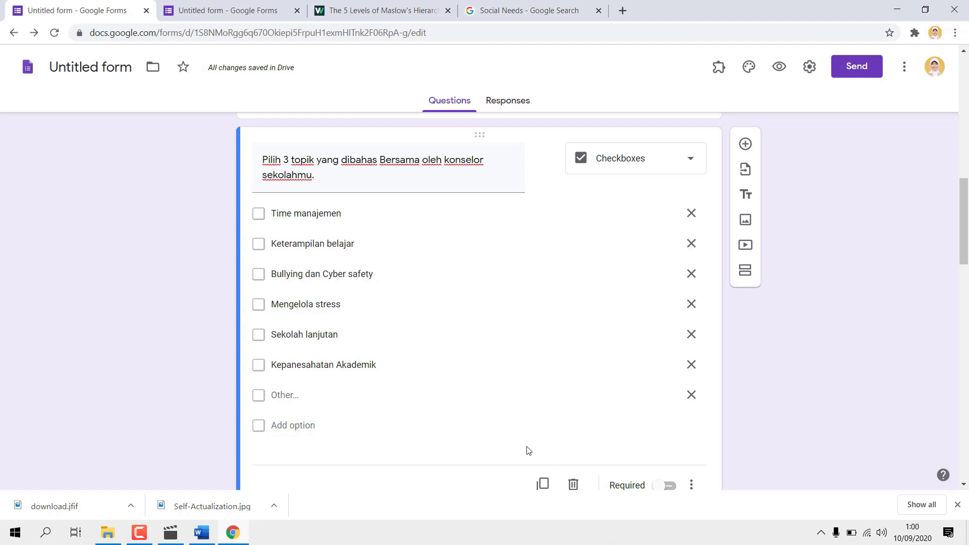
scroll(646, 497, down, 2)
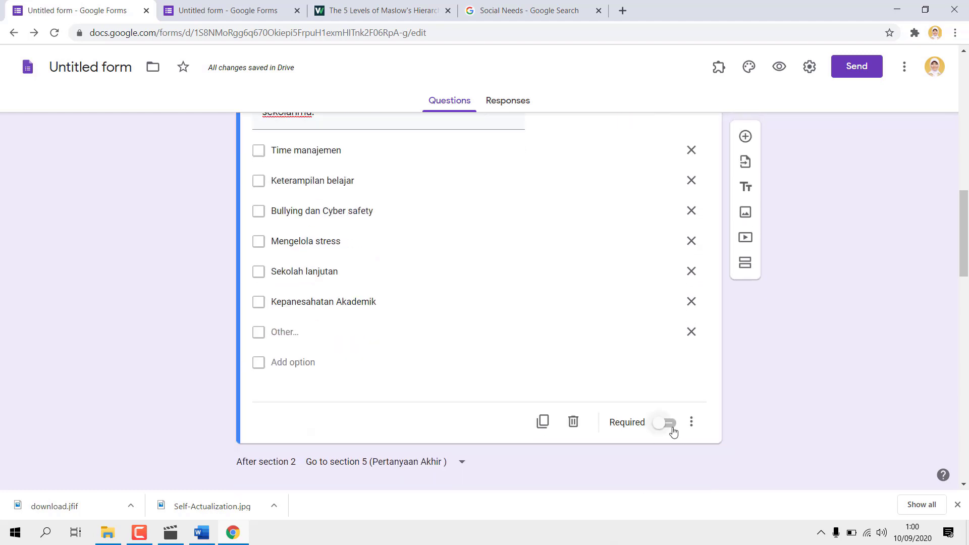
click(672, 424)
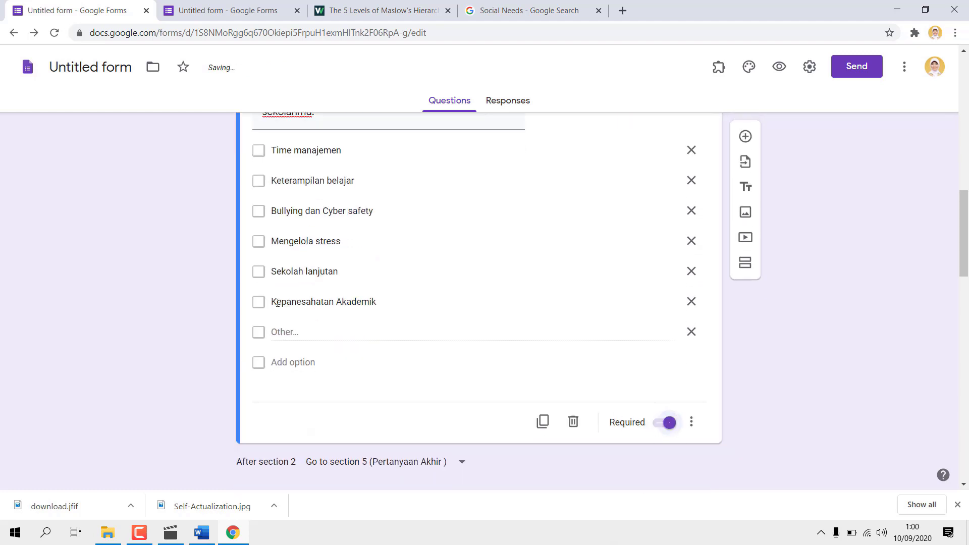
Add response validation to the "Kelas 7" topic question so that respondents must select exactly 3 options.
scroll(593, 359, up, 2)
scroll(600, 389, down, 4)
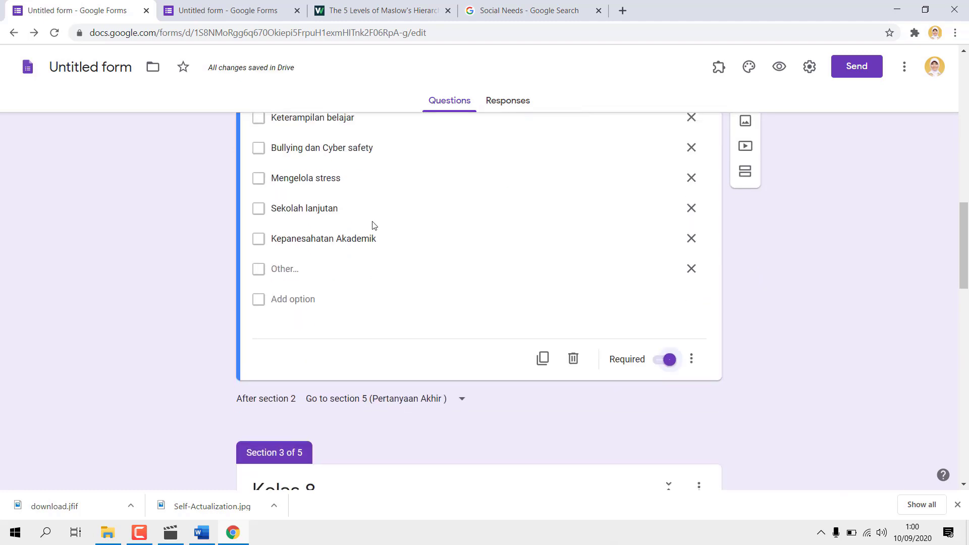
click(692, 360)
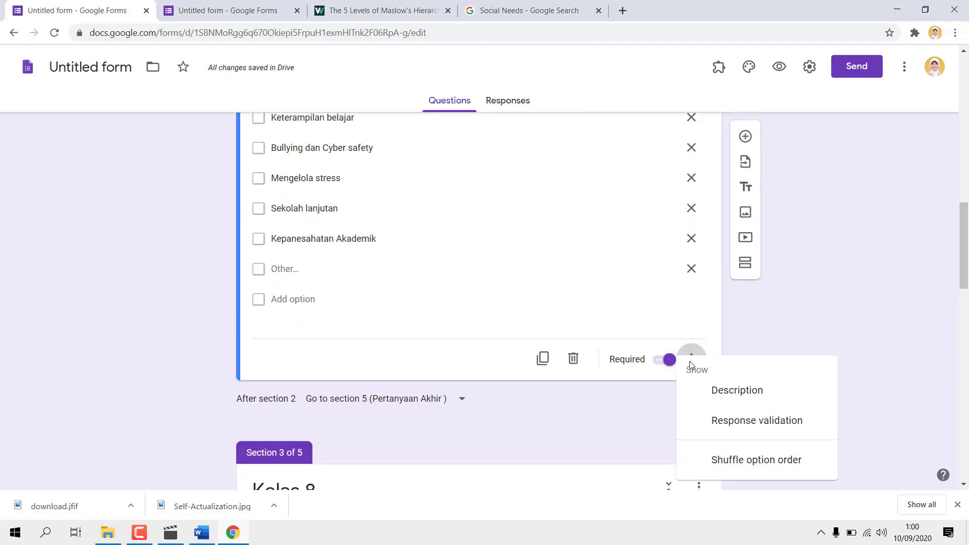
click(727, 430)
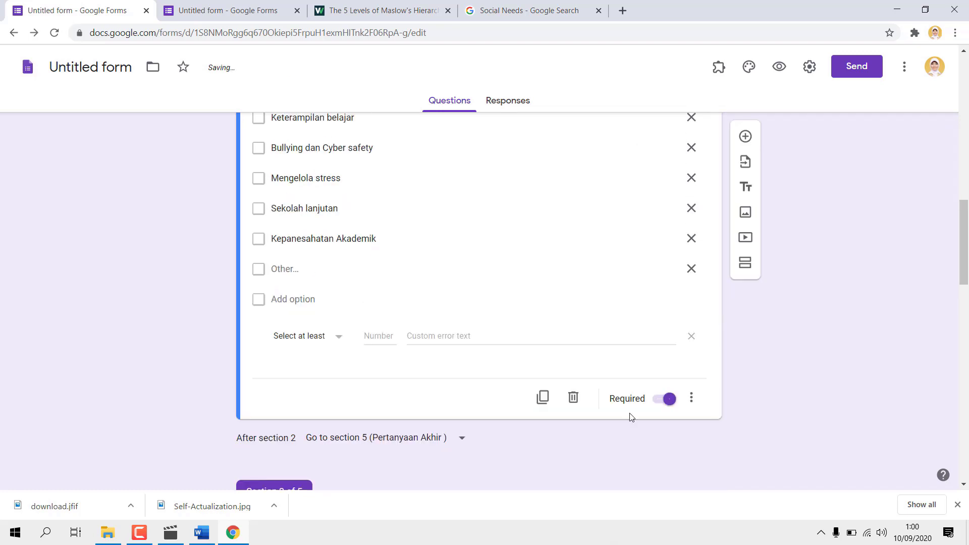
click(333, 344)
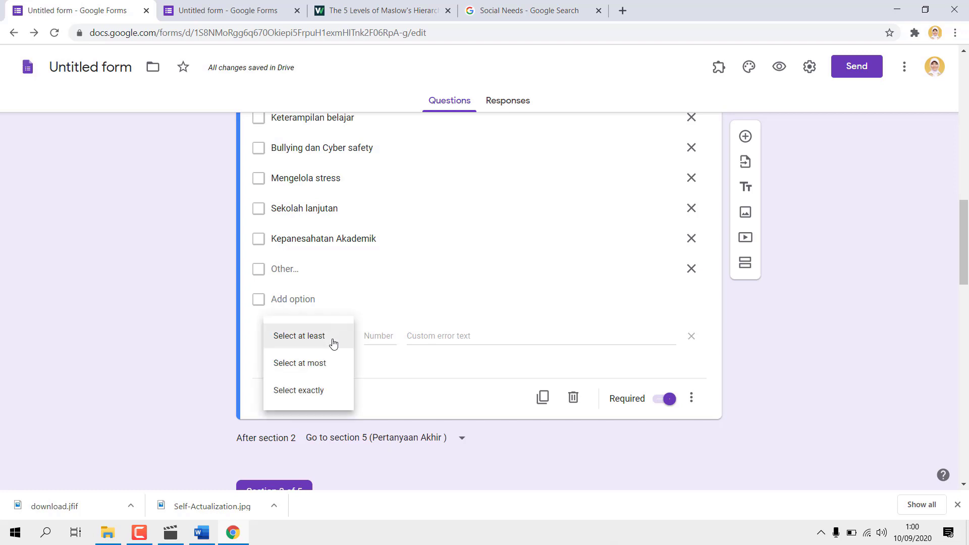
click(323, 391)
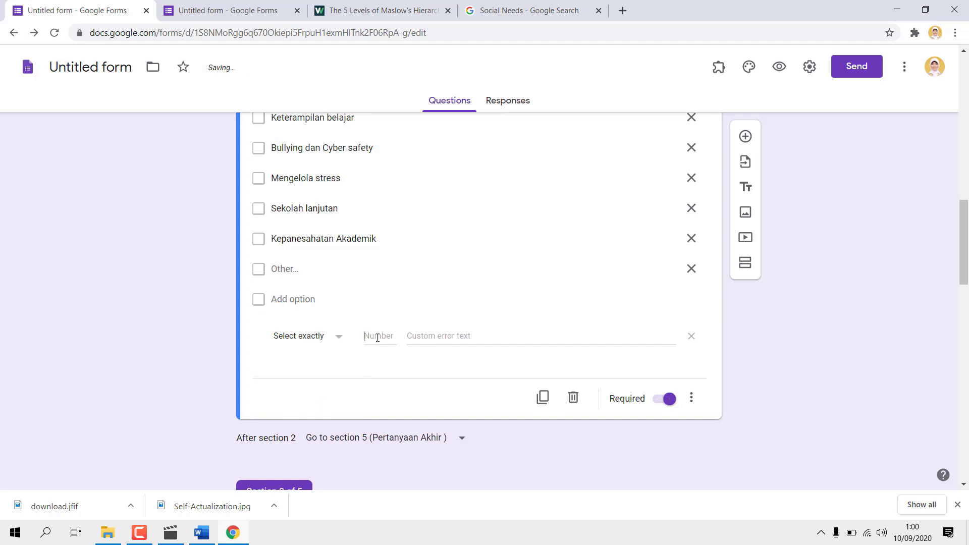
text(3)
Set the validation's custom error text to "Pilih 3 Topik" and check it against the question.
scroll(382, 336, up, 4)
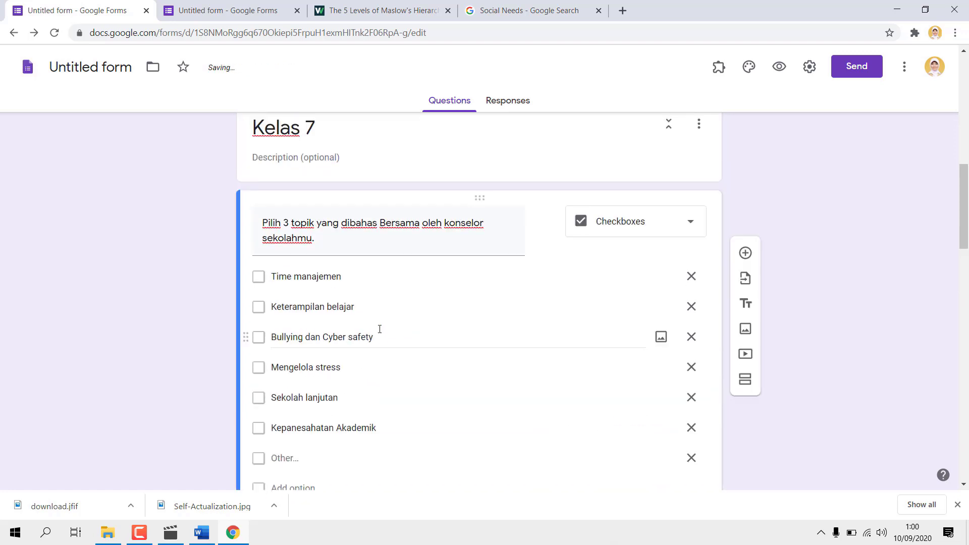
scroll(367, 337, down, 4)
click(423, 336)
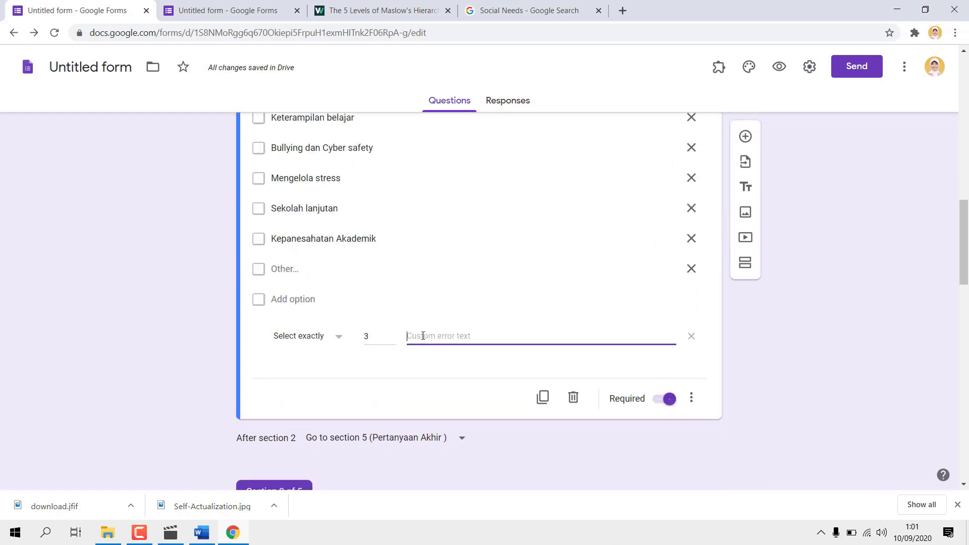
text(Pilih 3 )
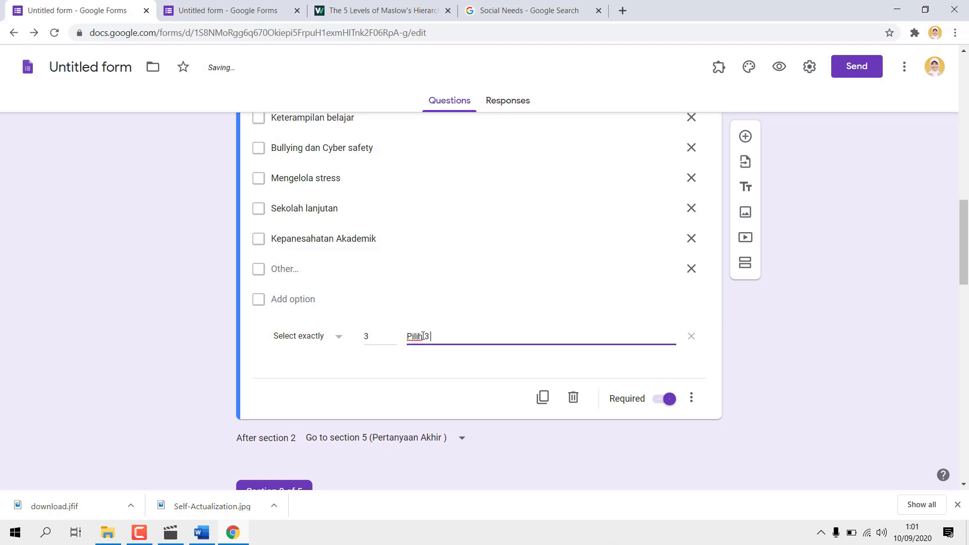
text(Topik)
scroll(325, 343, up, 3)
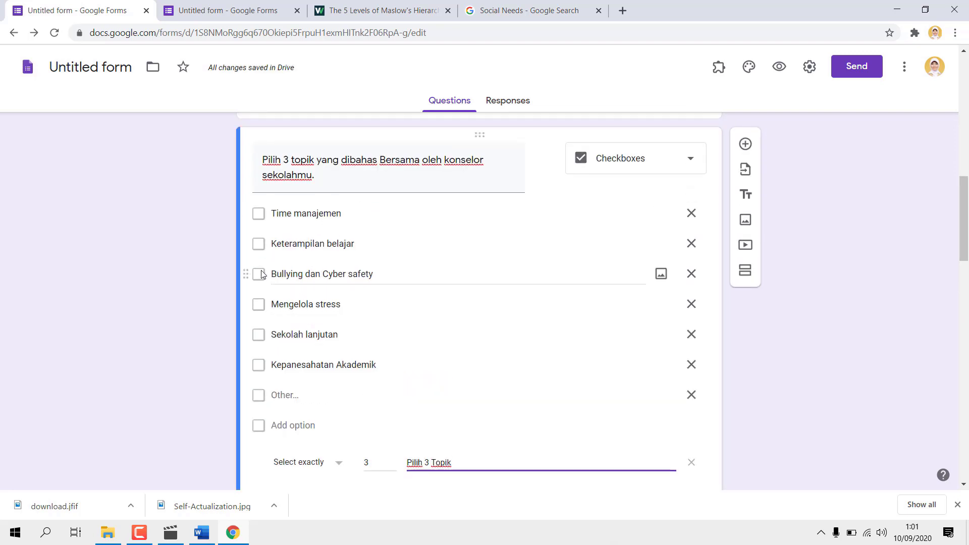
scroll(273, 281, up, 2)
scroll(385, 294, down, 4)
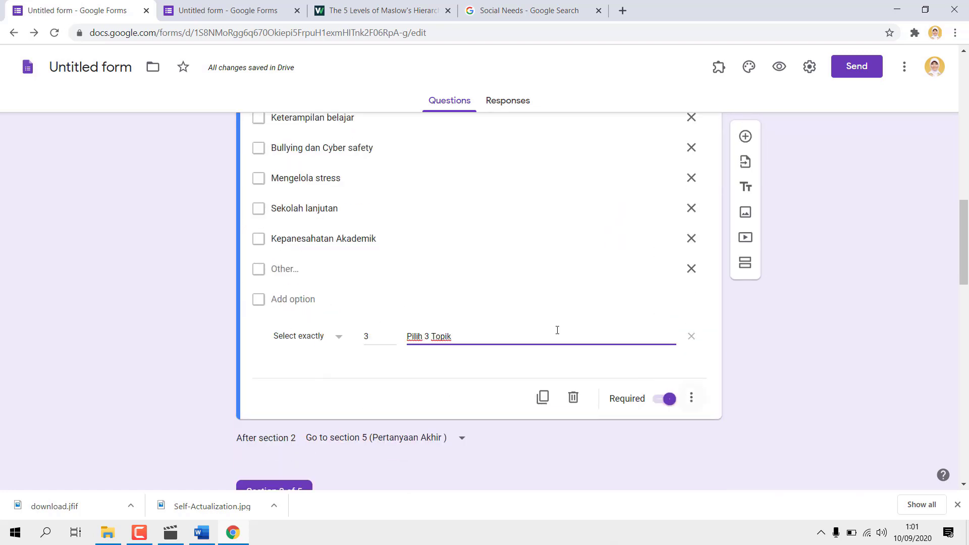
Add response validation of type Text to the "Nama Belakang" question and look through its available text conditions.
scroll(463, 298, up, 1)
scroll(463, 298, up, 20)
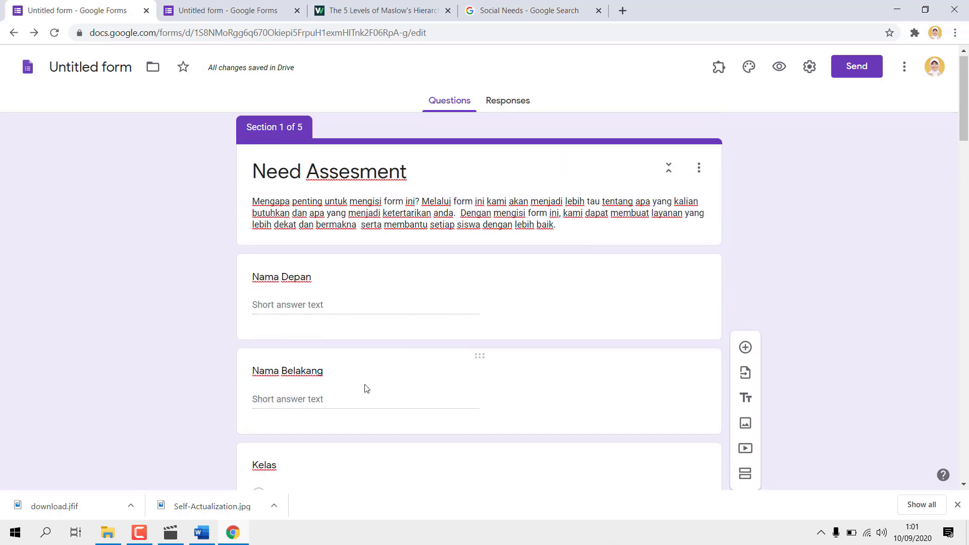
click(378, 386)
scroll(490, 364, down, 2)
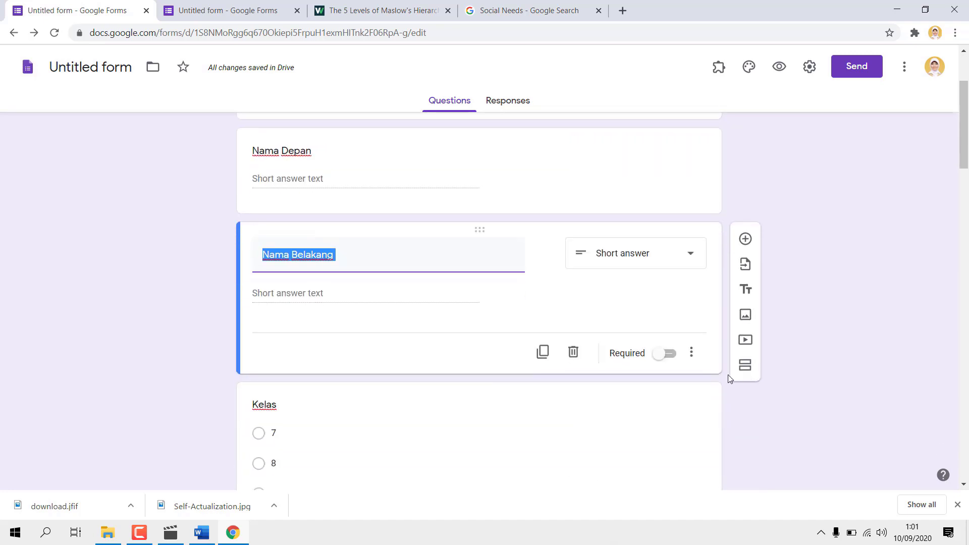
click(692, 355)
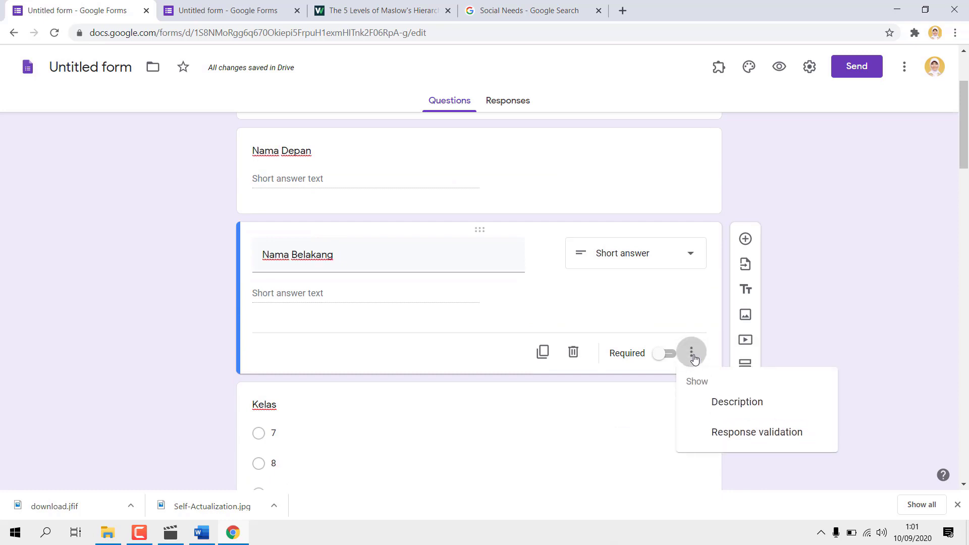
click(744, 433)
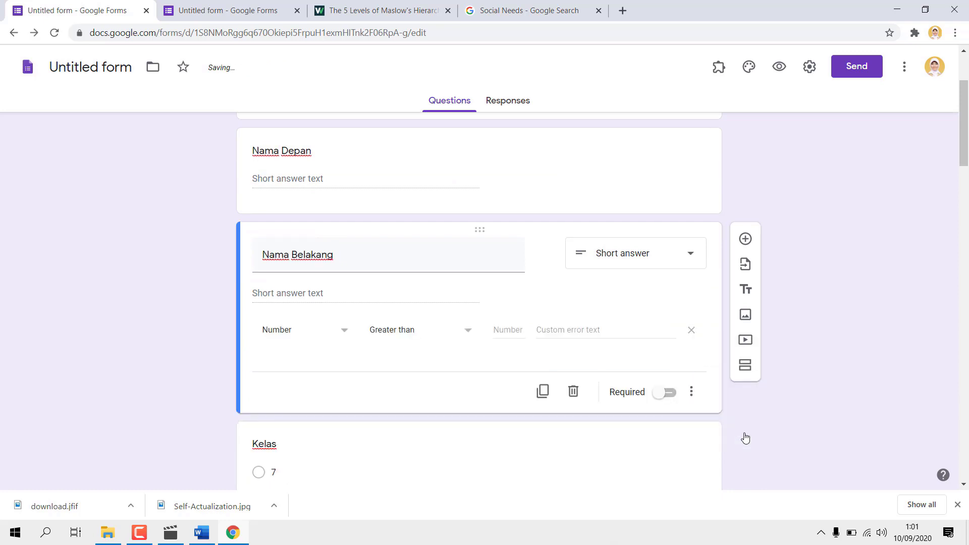
click(345, 333)
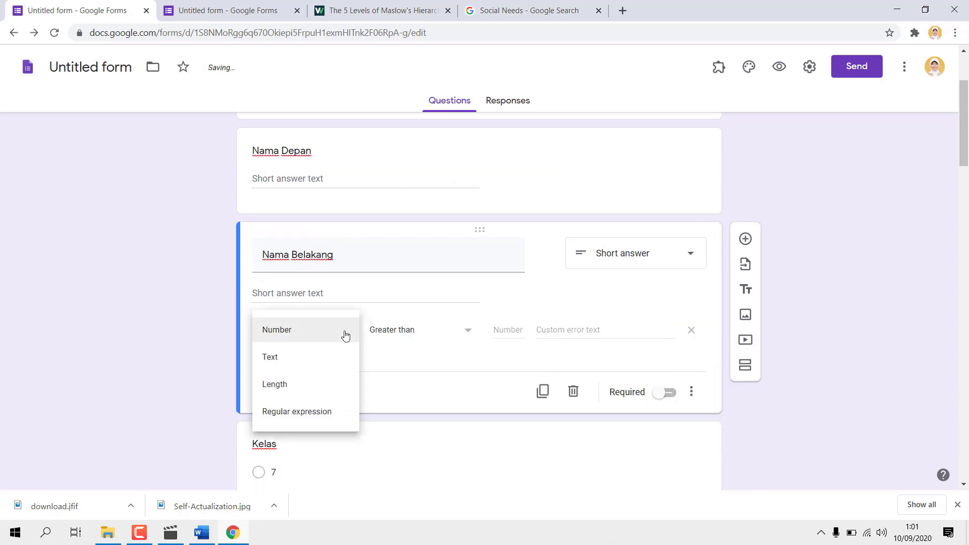
click(319, 357)
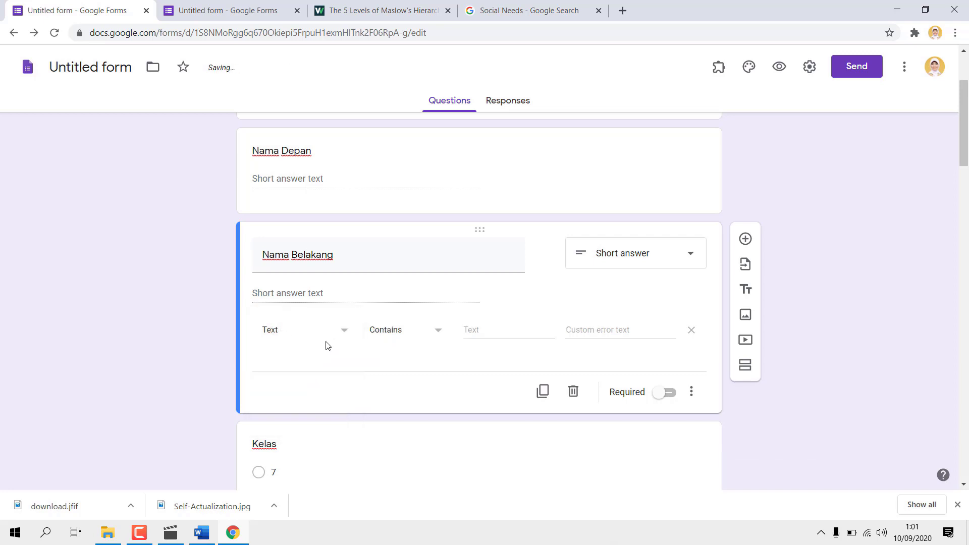
click(383, 334)
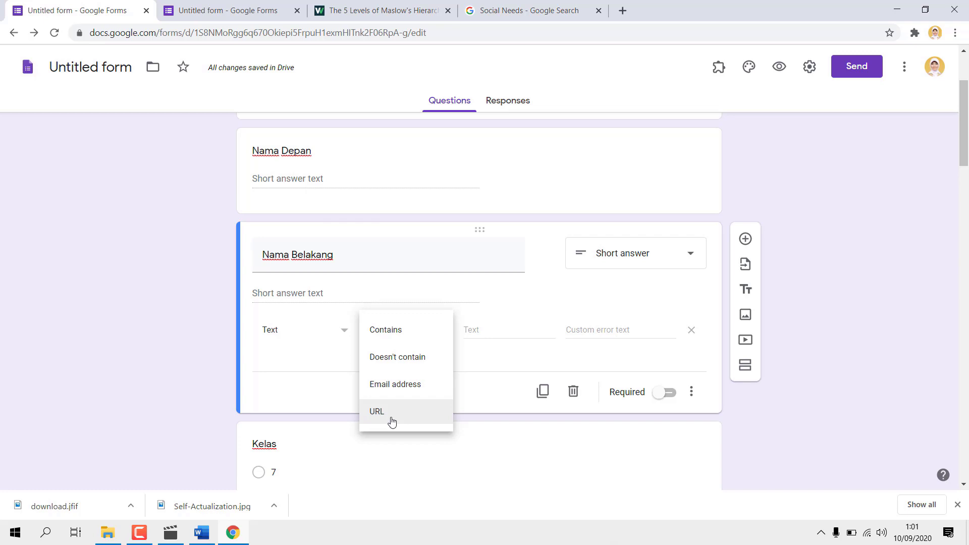
click(183, 327)
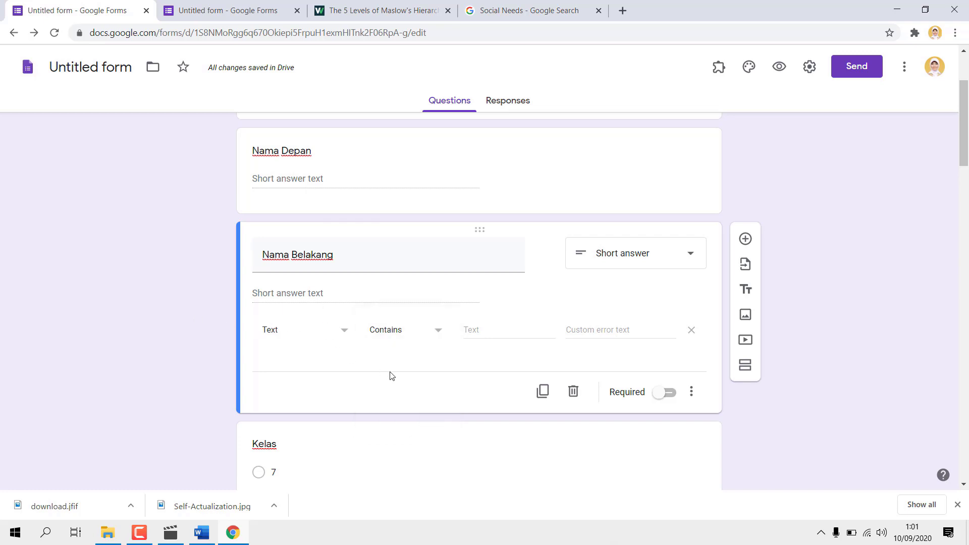
Insert the image file "Tajuk Google Classroom Alam Ceria" as a banner directly below the "Need Assesment" header in section 1.
scroll(396, 355, up, 3)
scroll(424, 212, down, 3)
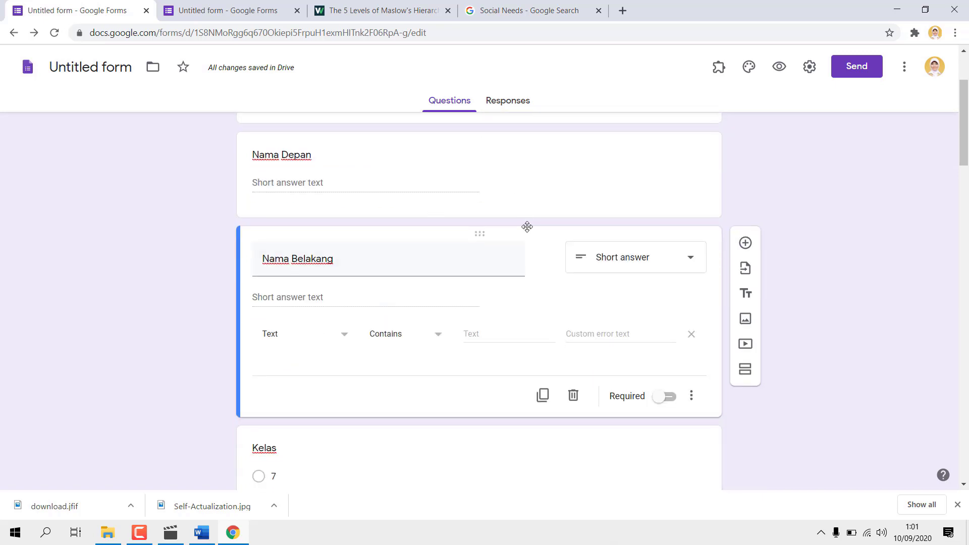
scroll(528, 226, up, 3)
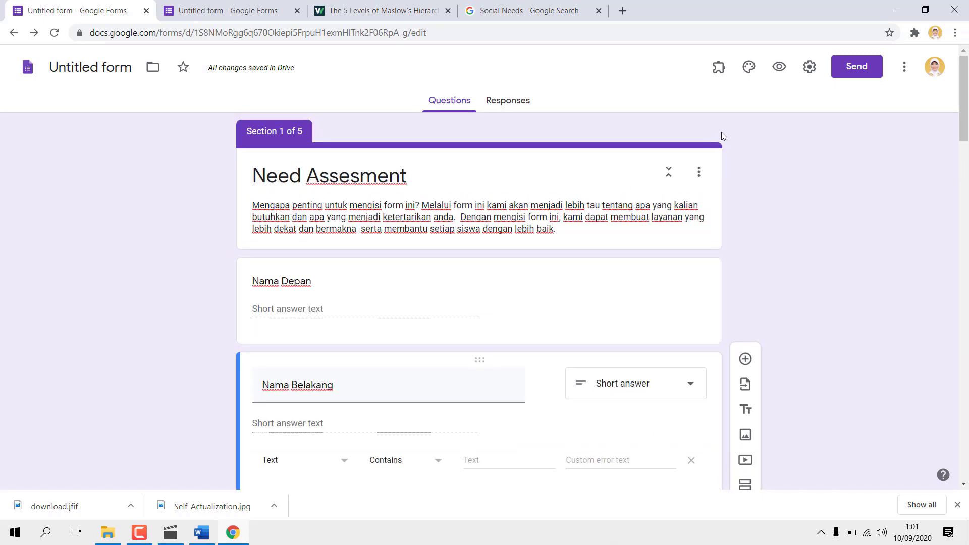
click(699, 173)
click(790, 162)
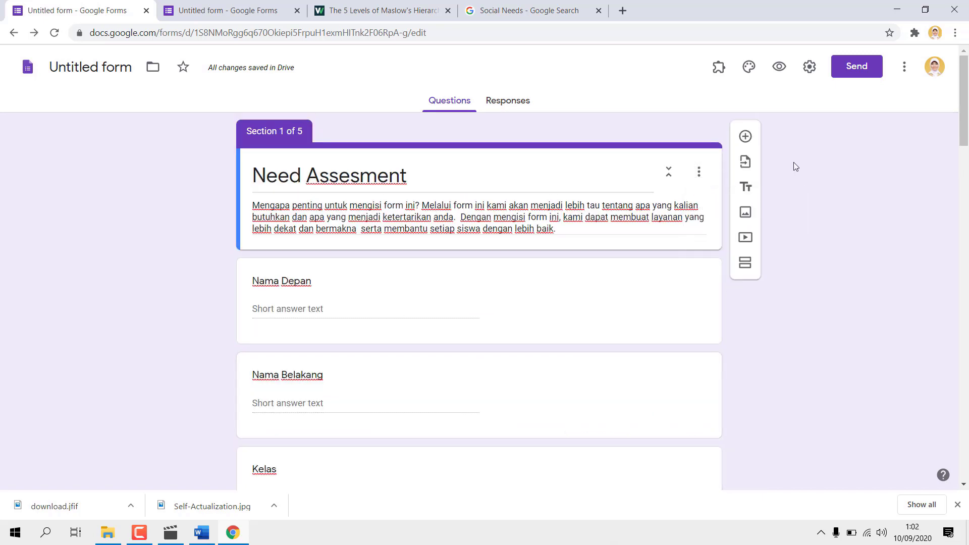
click(746, 212)
click(473, 344)
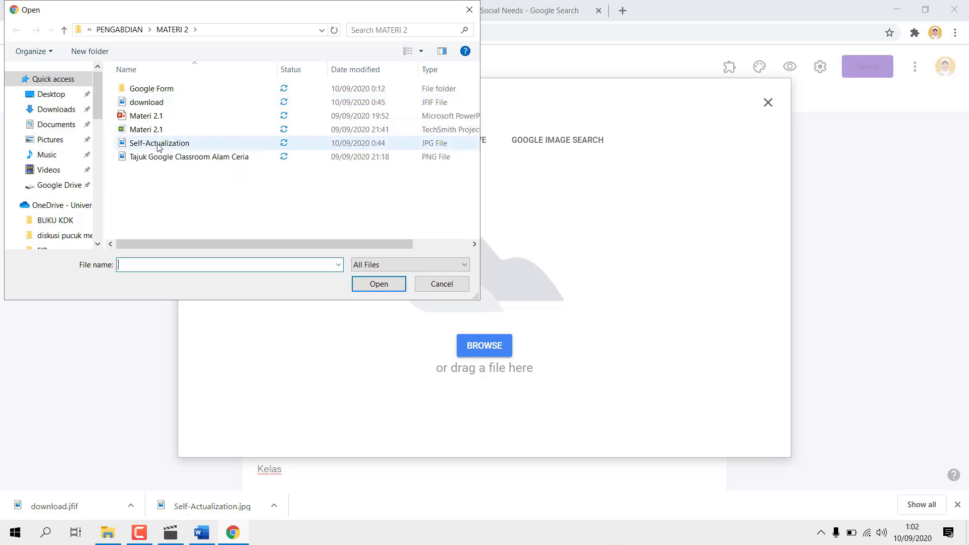
click(162, 158)
click(374, 284)
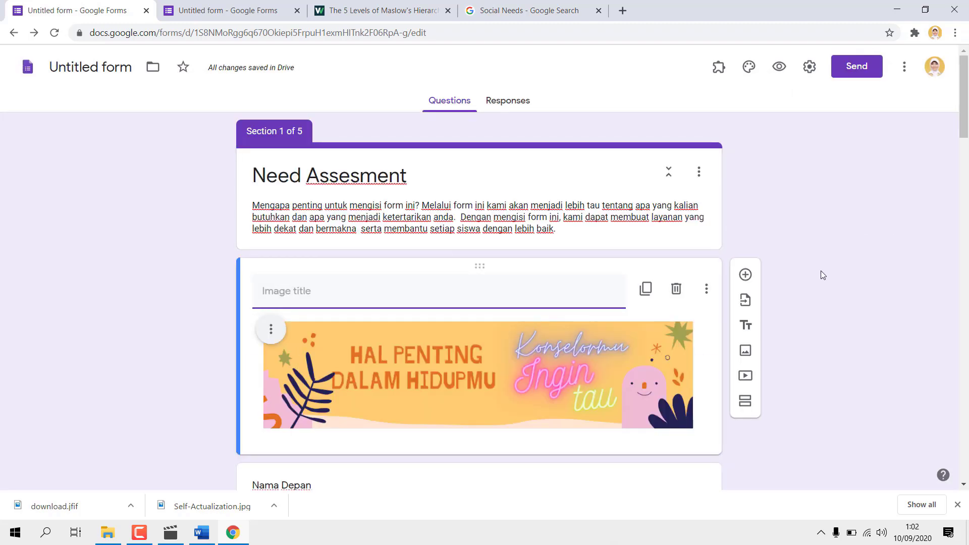
Add a multiple choice question titled "Hirarki Maslow" to the "Kelas 9" section.
scroll(821, 273, down, 2)
scroll(821, 270, down, 10)
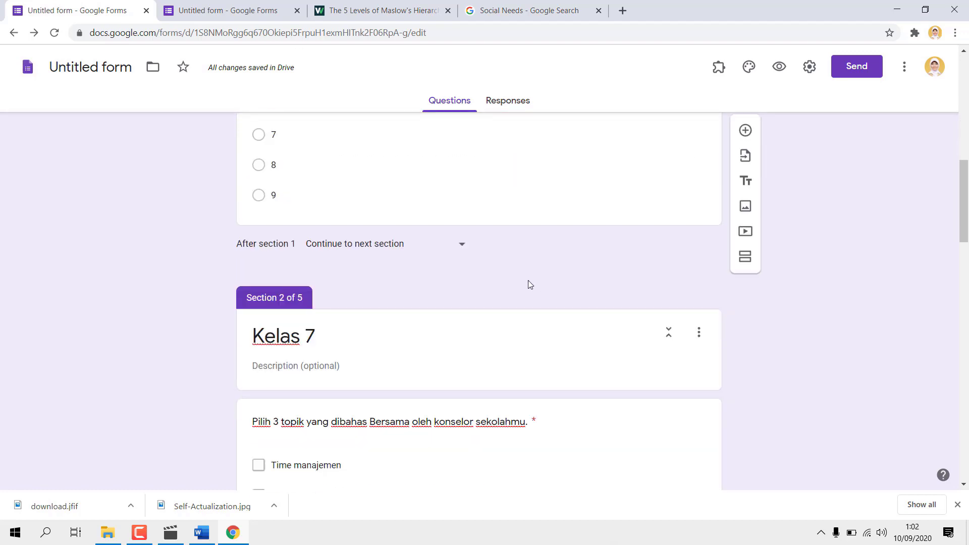
scroll(528, 281, down, 11)
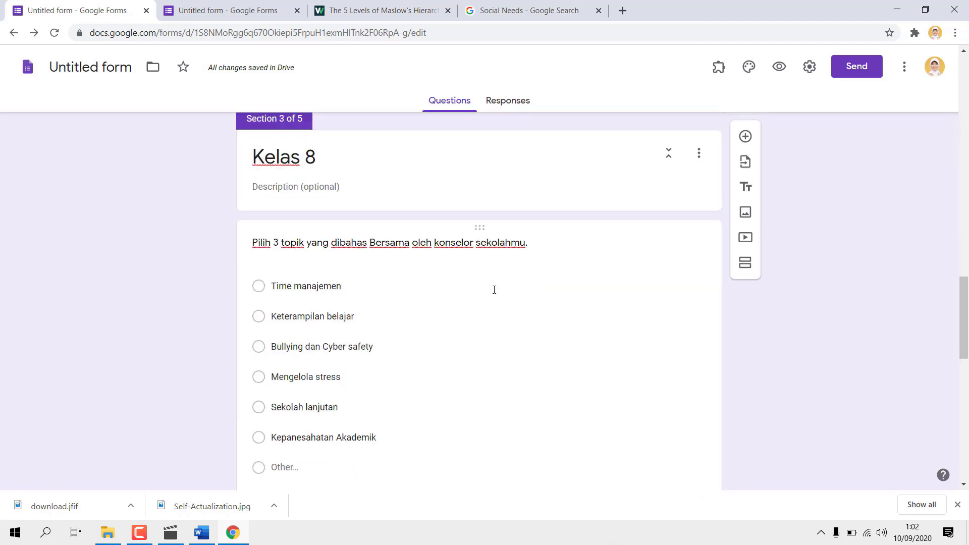
scroll(502, 359, down, 6)
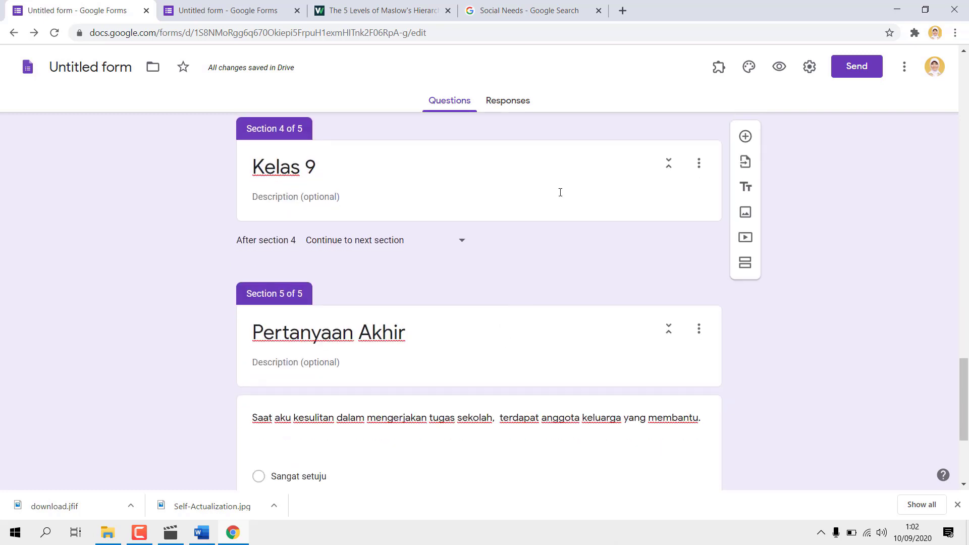
click(600, 194)
click(745, 136)
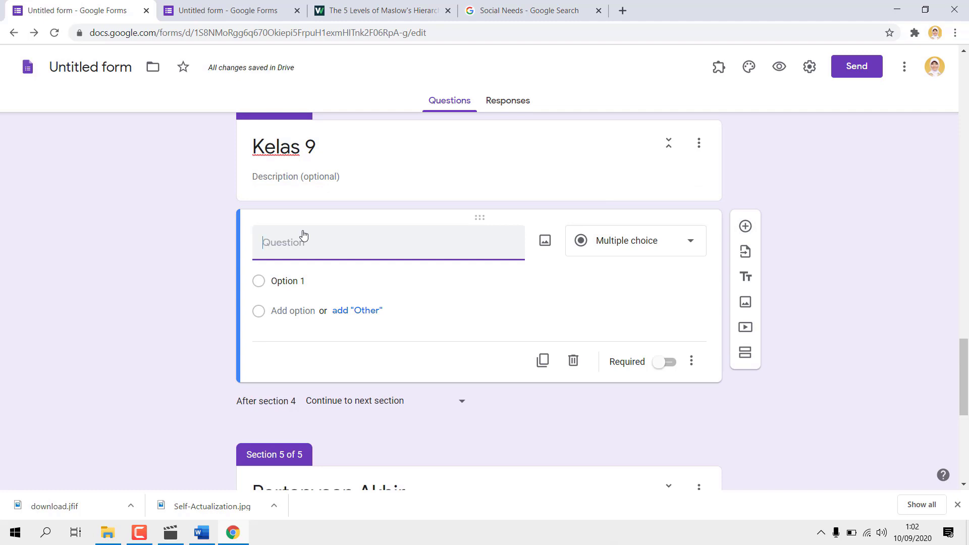
text(W)
key(BackSpace)
text(Hirakrki Maslow)
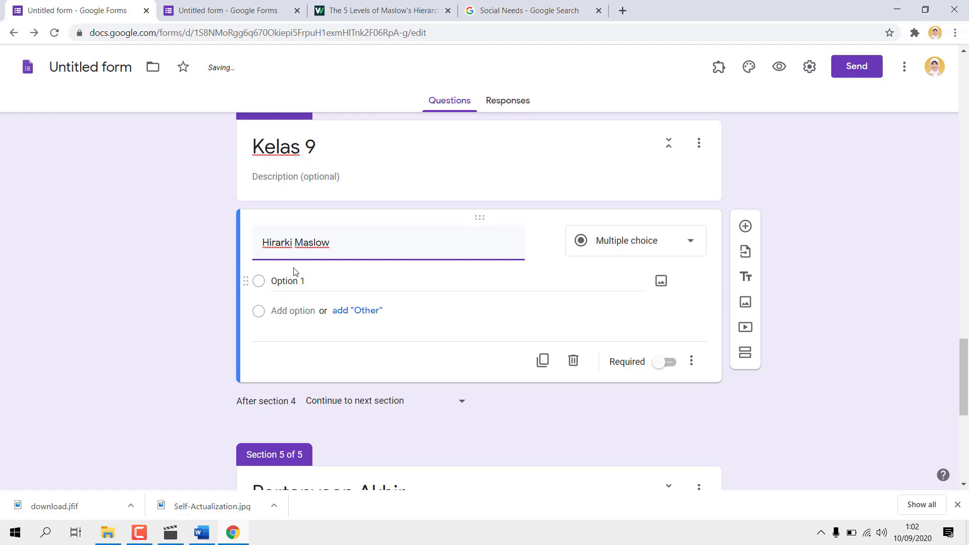
Attach the Self-Actualization image from the MATERI 2 folder to the first option of the "Hirarki Maslow" question.
click(364, 281)
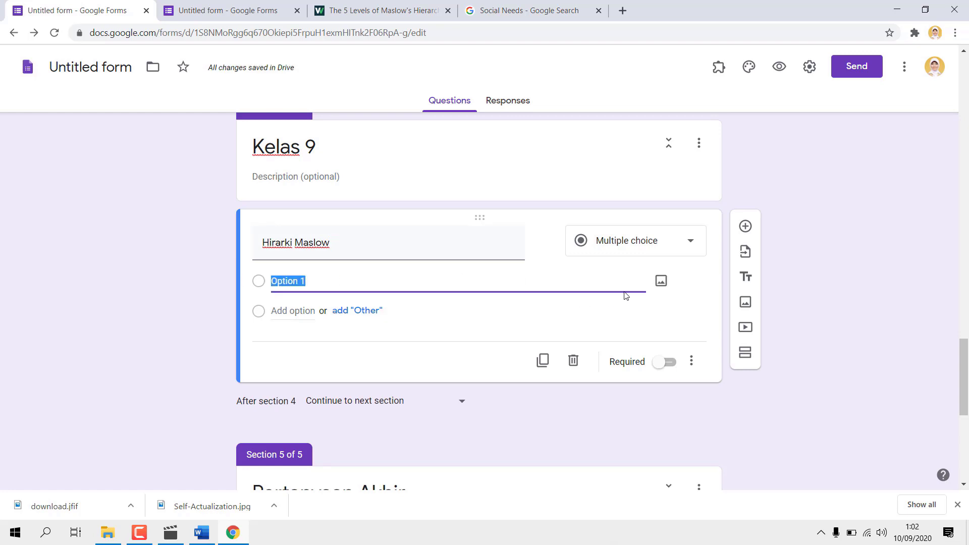
click(658, 286)
click(474, 348)
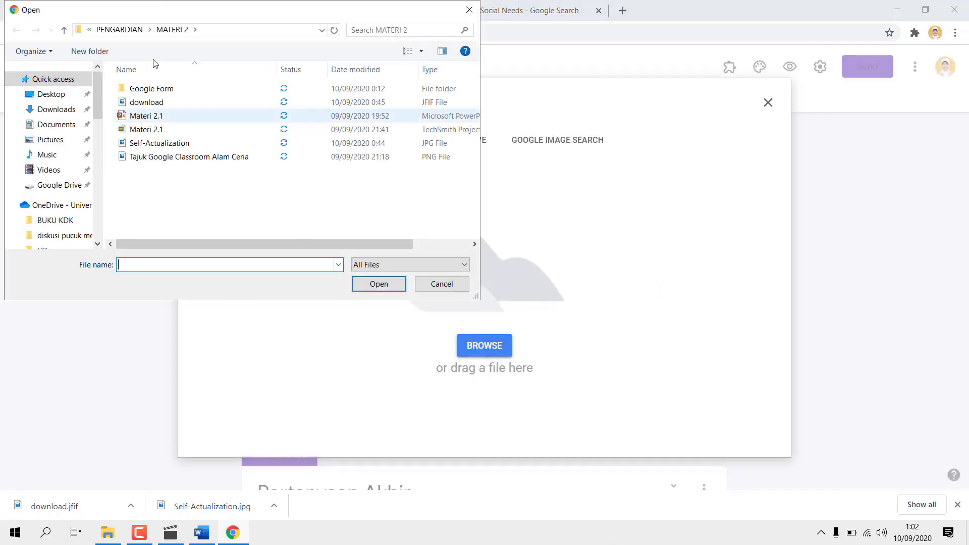
click(124, 29)
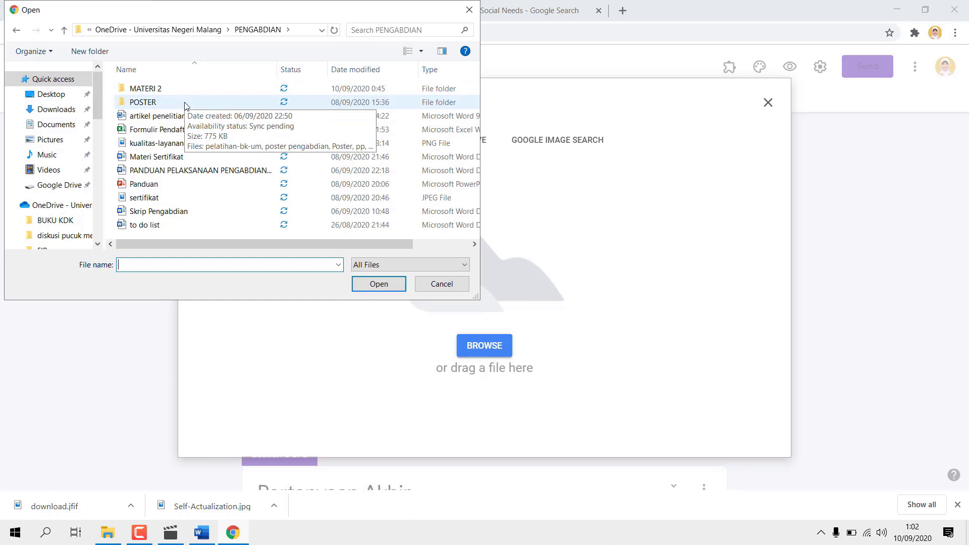
double_click(186, 90)
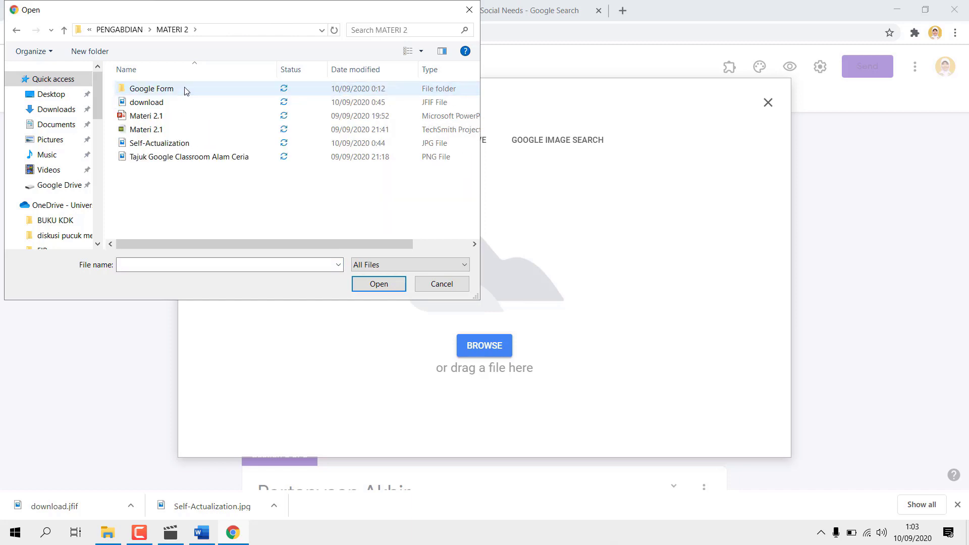
click(175, 143)
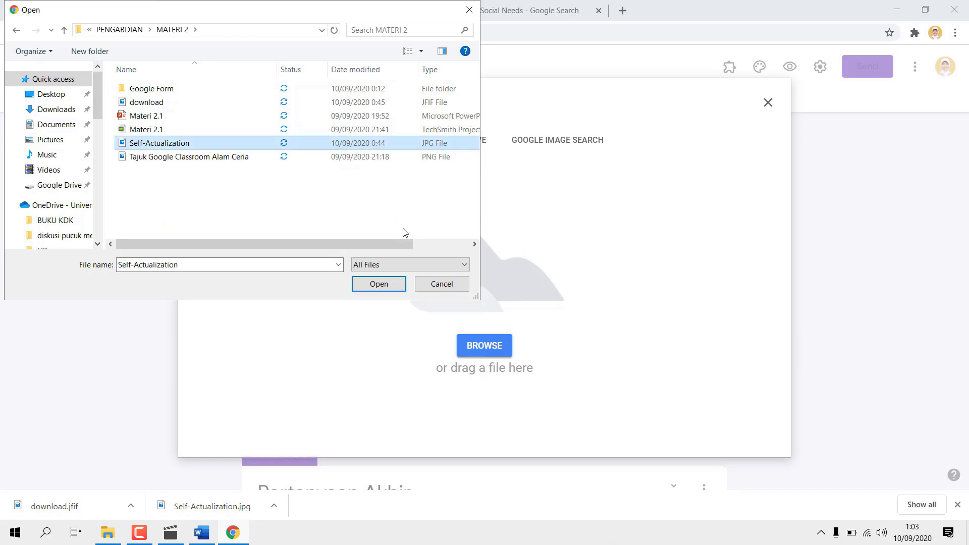
click(379, 284)
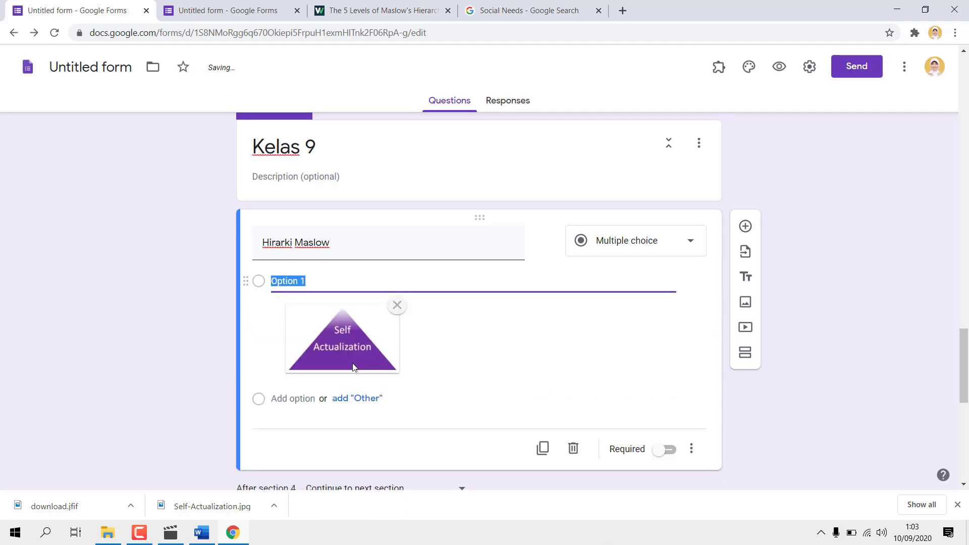
Label the first option of the "Hirarki Maslow" question "Aktualisasi diri".
click(297, 281)
drag(317, 278, 266, 282)
text(Se)
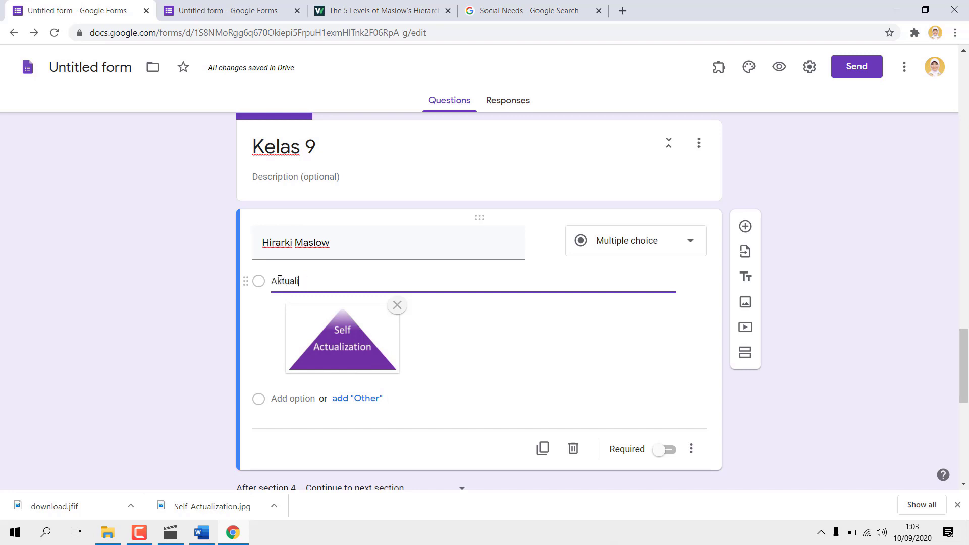
text(sa)
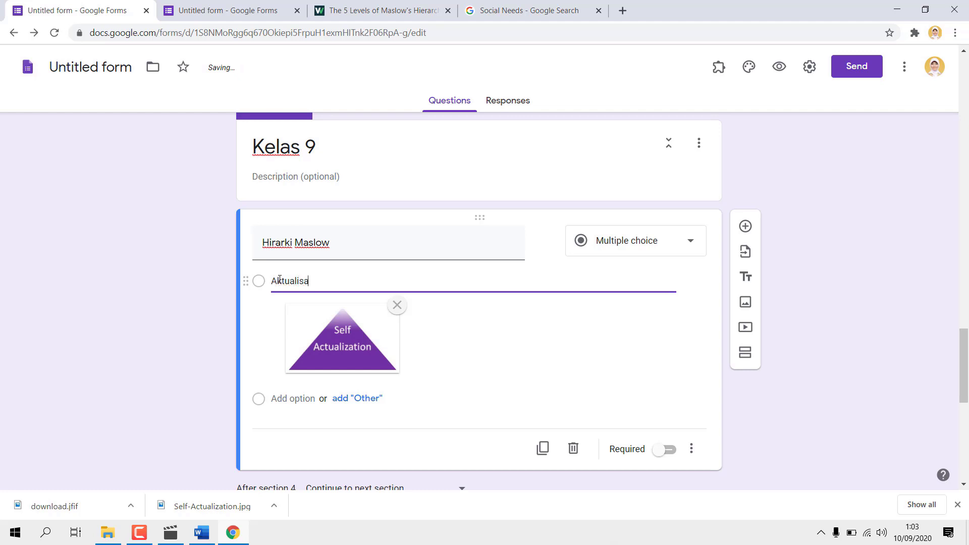
text(si diri)
click(861, 251)
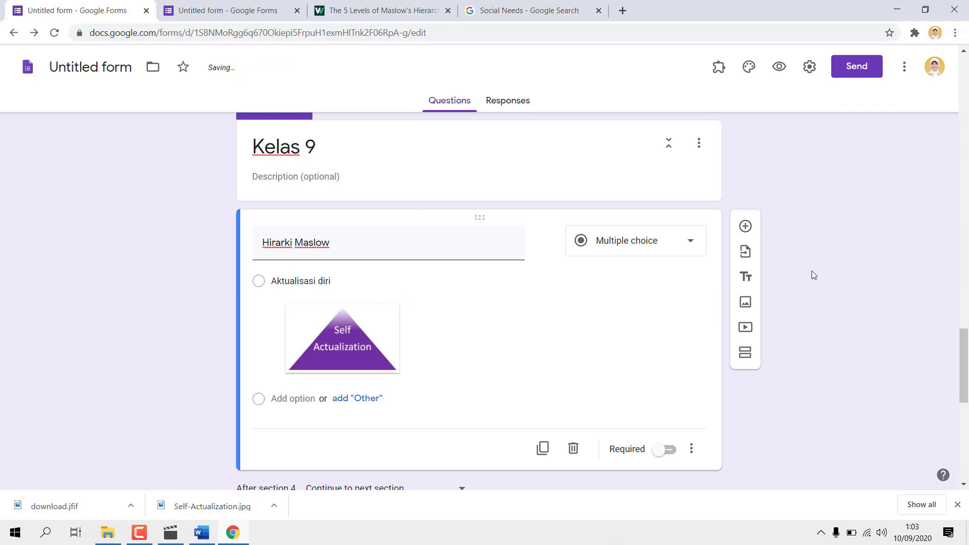
Turn off the form setting that restricts responses to users in Universitas Negeri Malang and its trusted organizations.
scroll(785, 289, down, 4)
scroll(784, 288, down, 4)
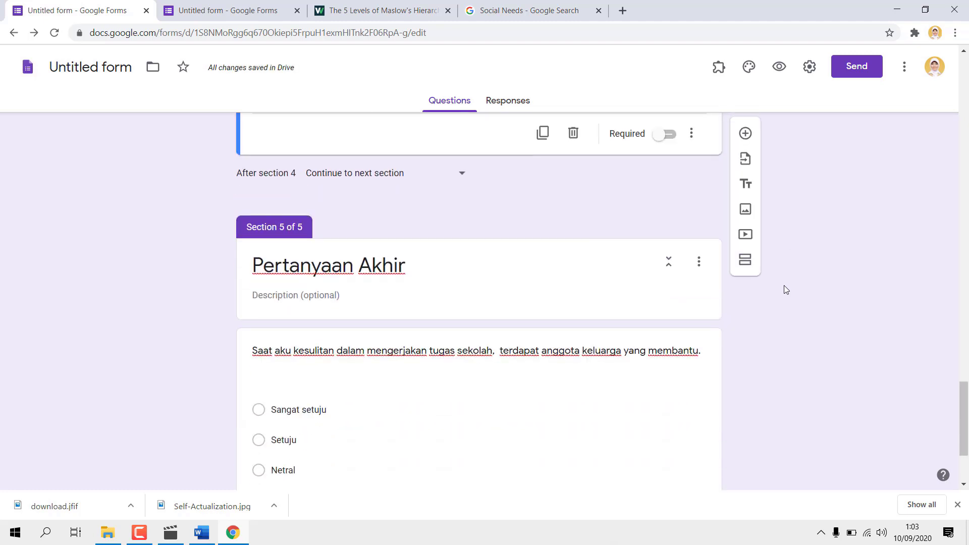
scroll(784, 286, up, 8)
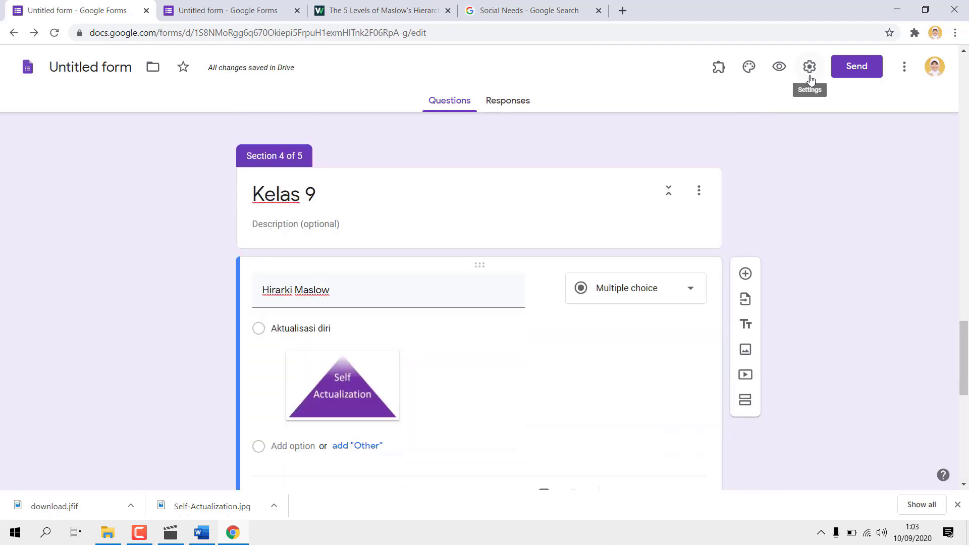
click(810, 71)
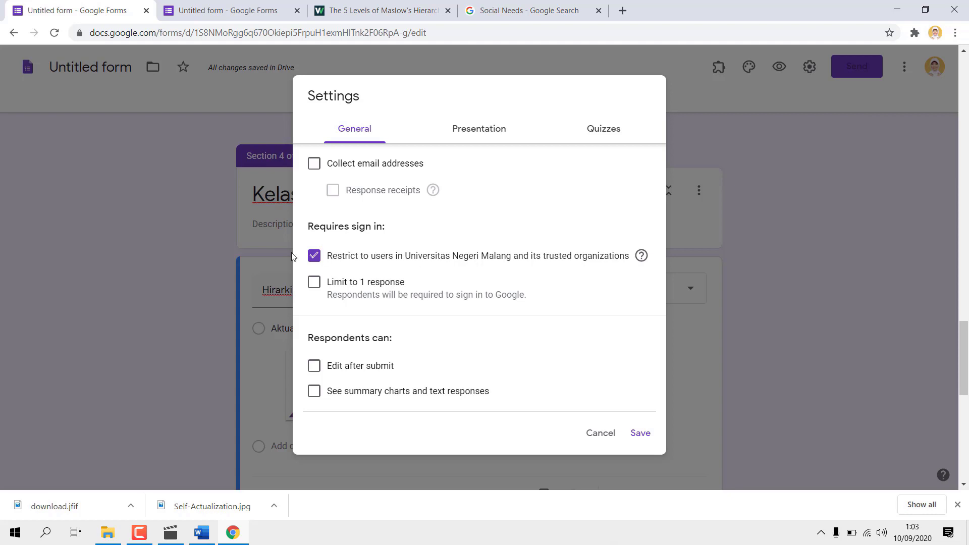
click(313, 256)
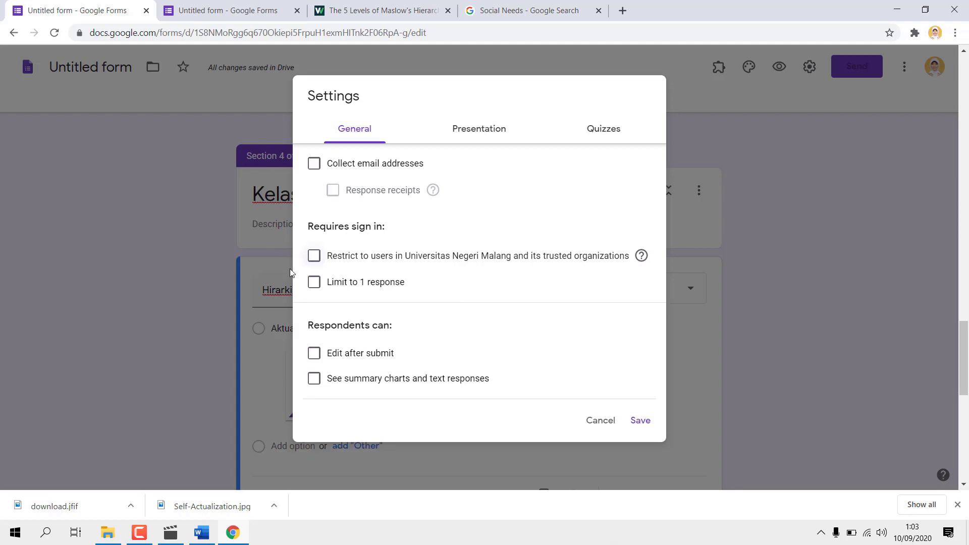
Set the form's confirmation message to "Terimakasih telah mengisi google form :)" and save the settings.
click(478, 133)
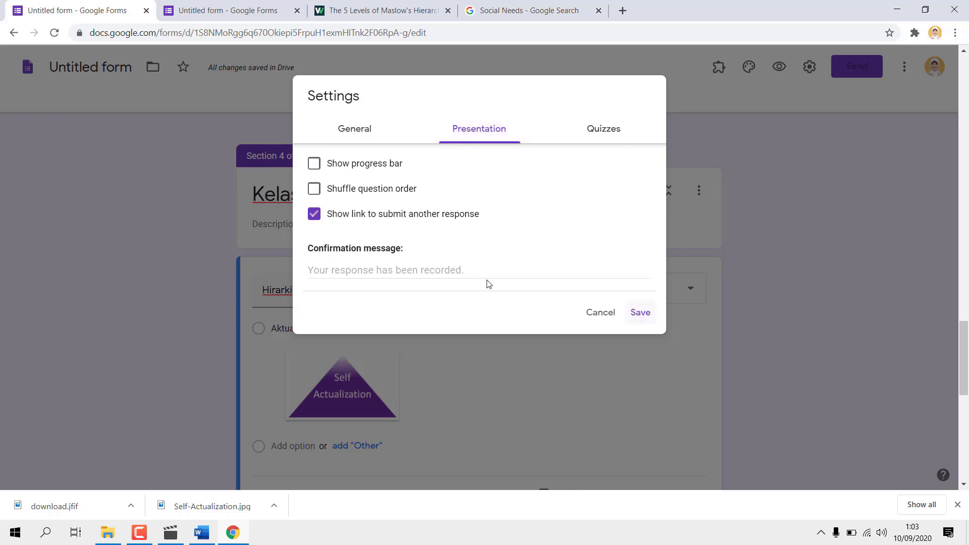
click(327, 268)
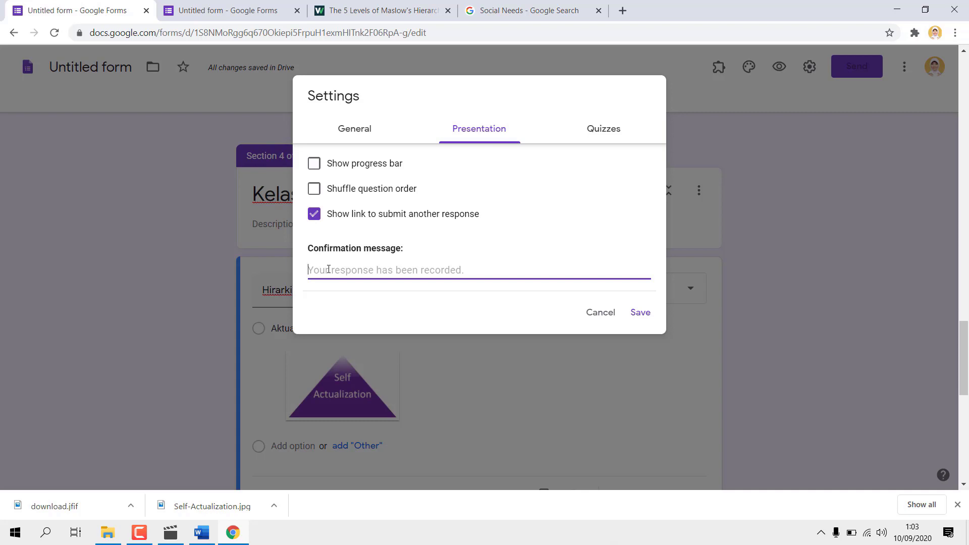
text(Terimakasih t)
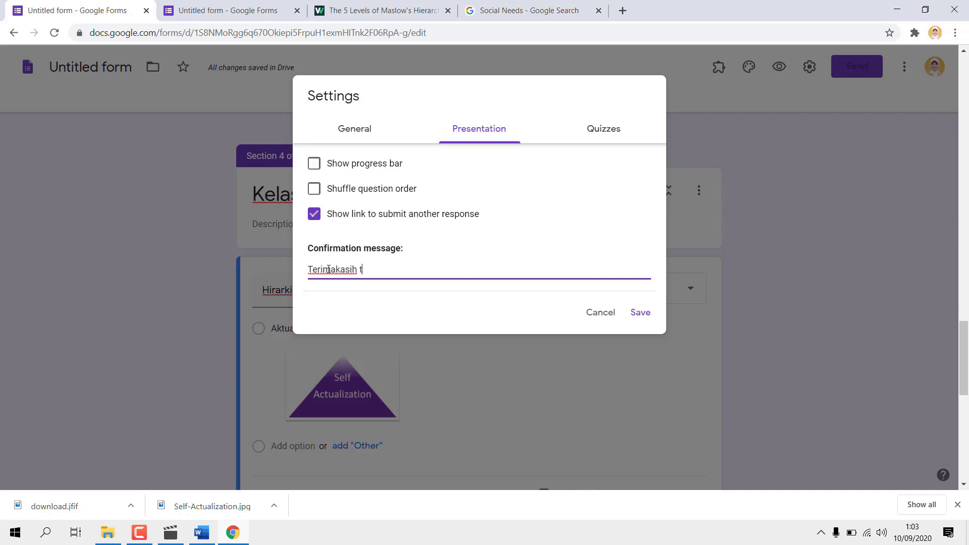
text(elah mengisi gp)
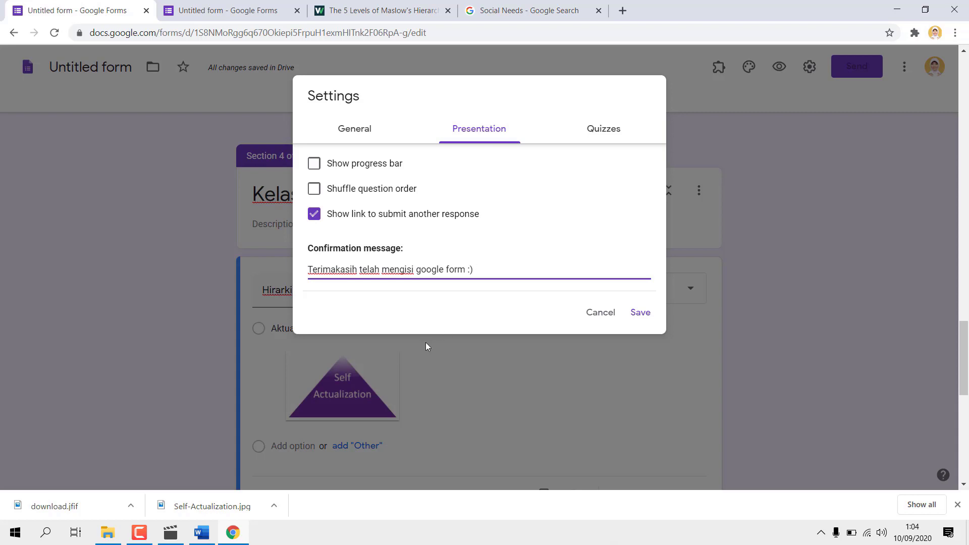
click(639, 313)
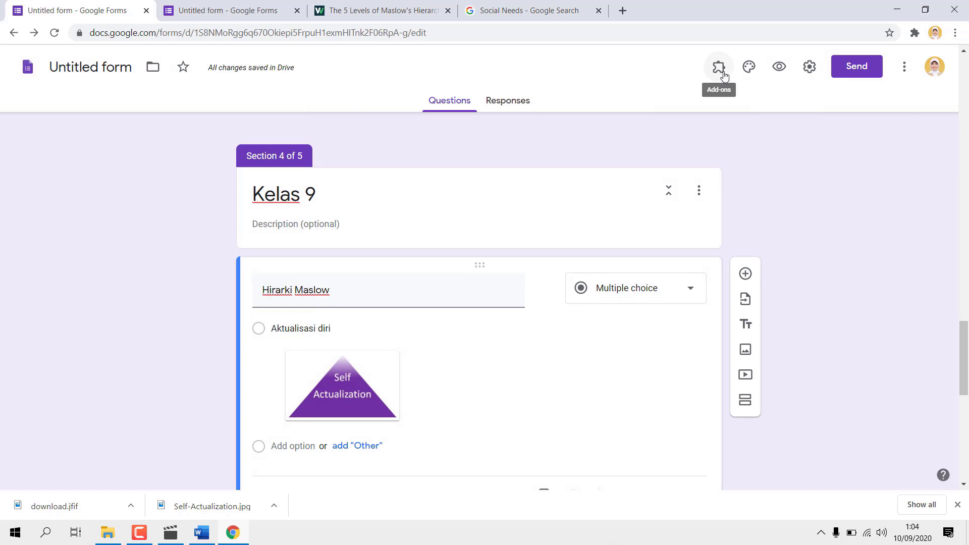
Check the form's installed add-ons and browse the marketplace for add-ons that work with Forms.
click(723, 75)
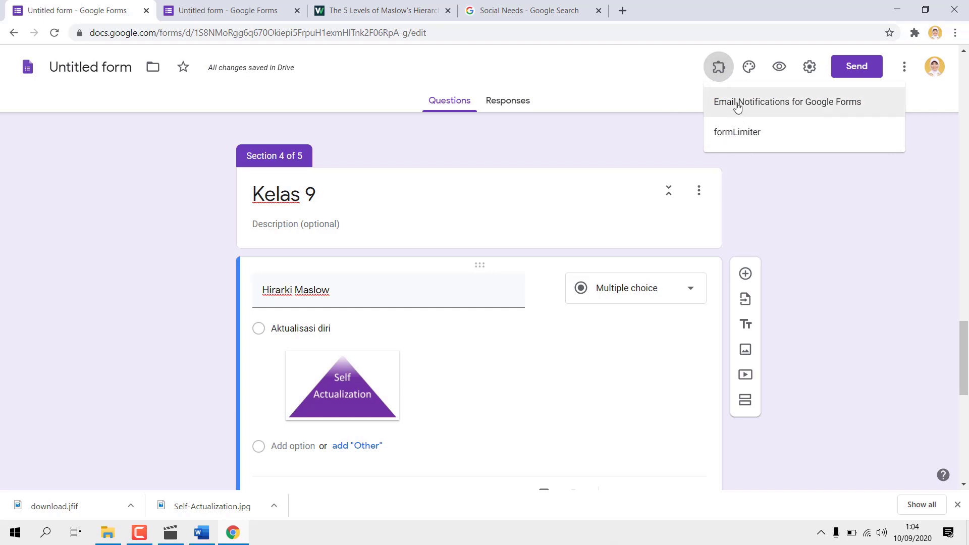
click(486, 142)
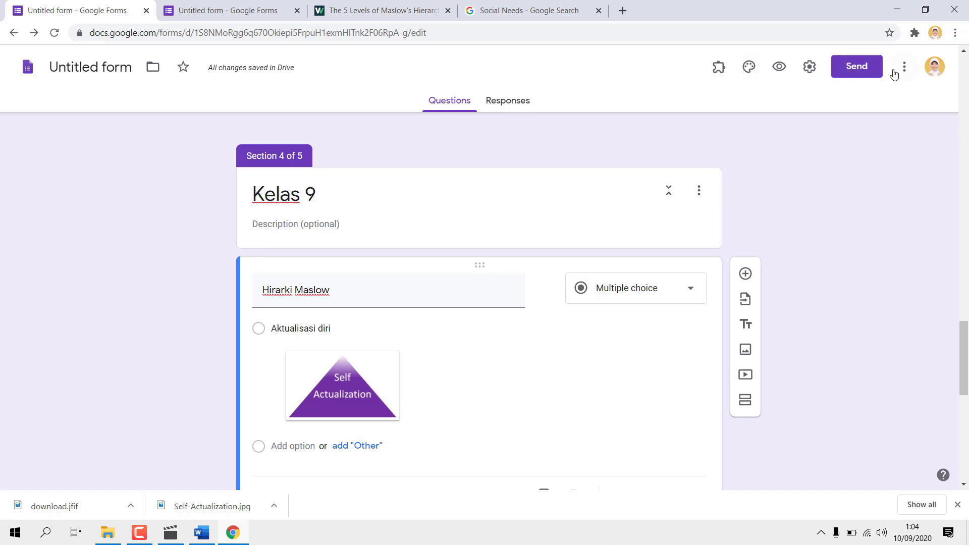
click(717, 69)
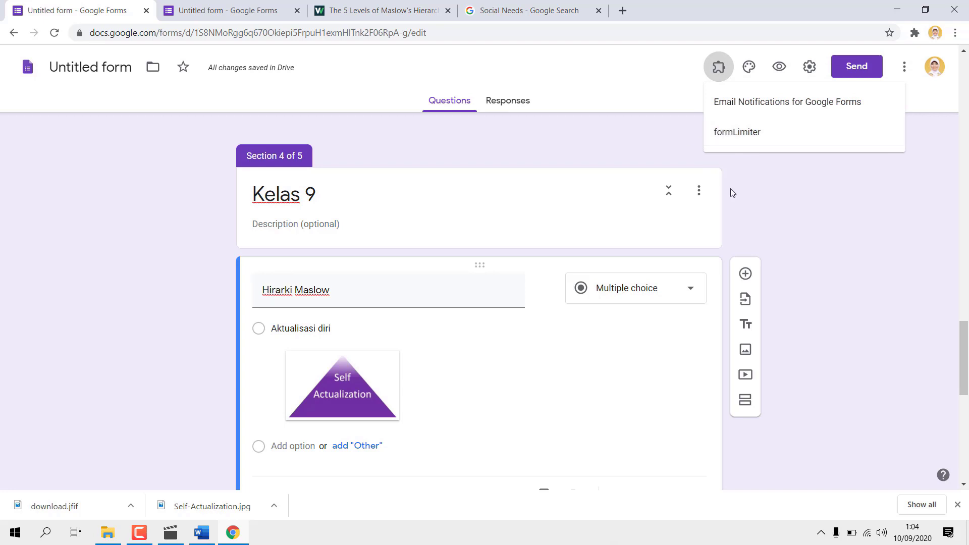
click(909, 77)
click(906, 73)
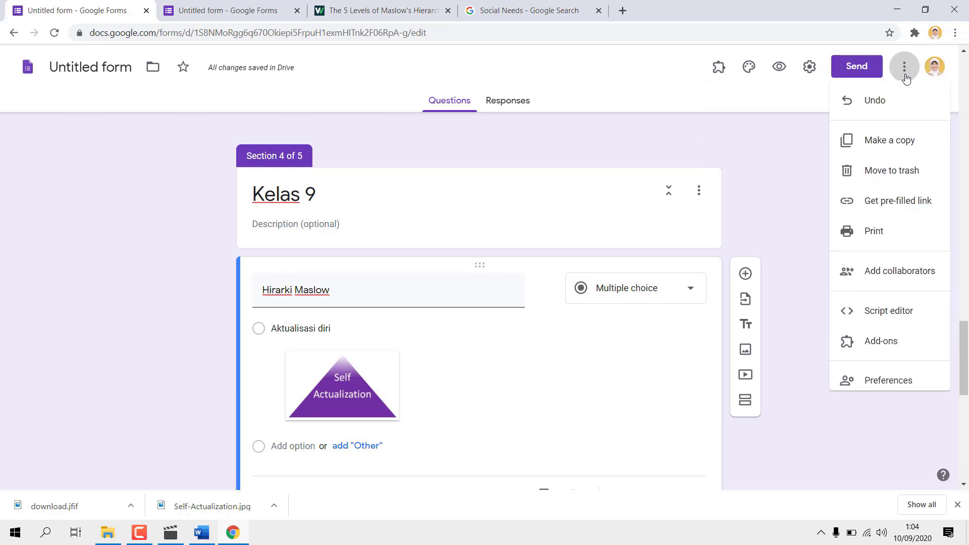
click(894, 345)
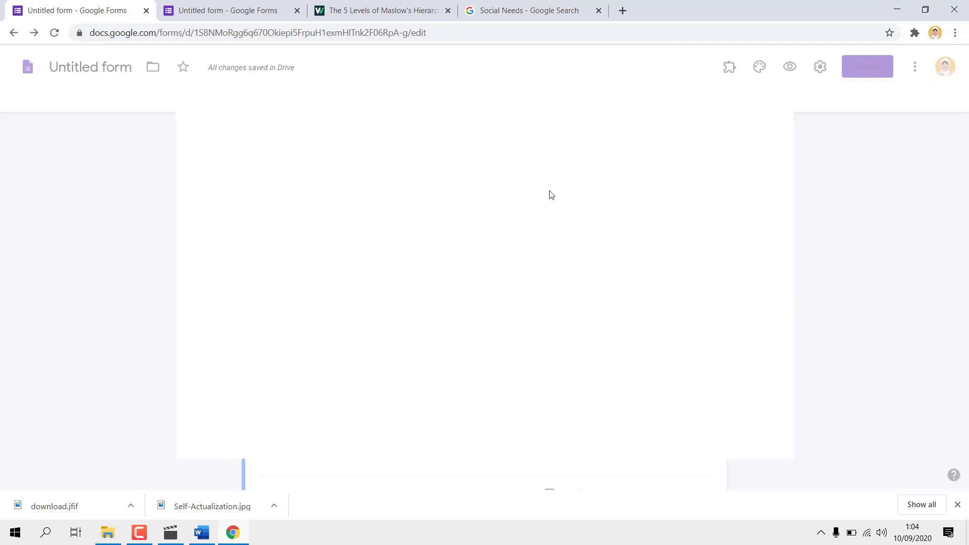
scroll(467, 314, down, 3)
scroll(555, 228, down, 1)
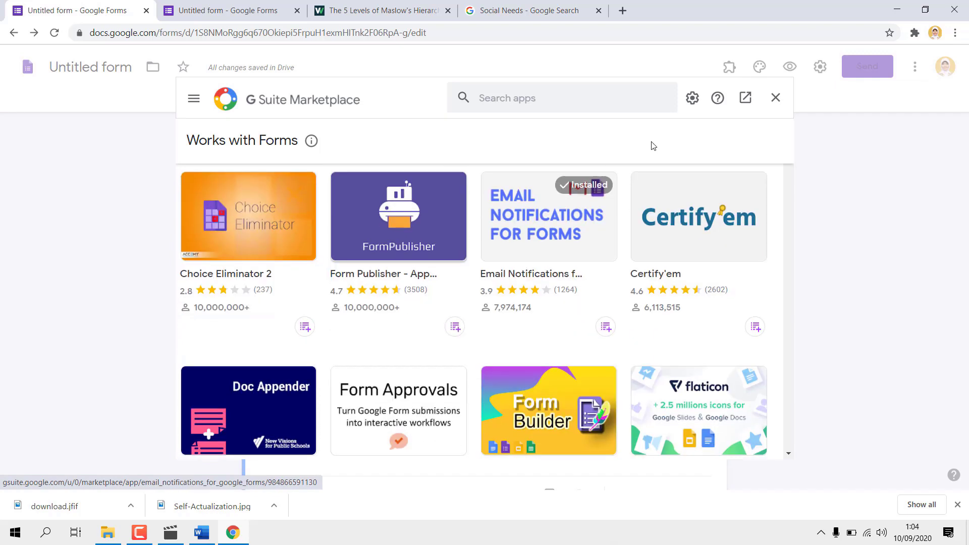
click(775, 97)
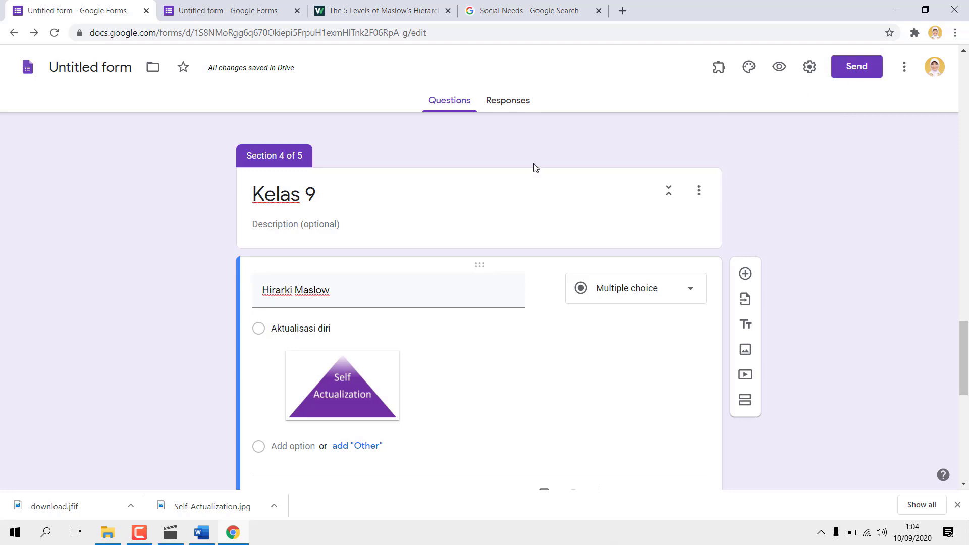
Copy the form's share link in both its full and shortened URL versions, then close the send options.
scroll(639, 131, up, 15)
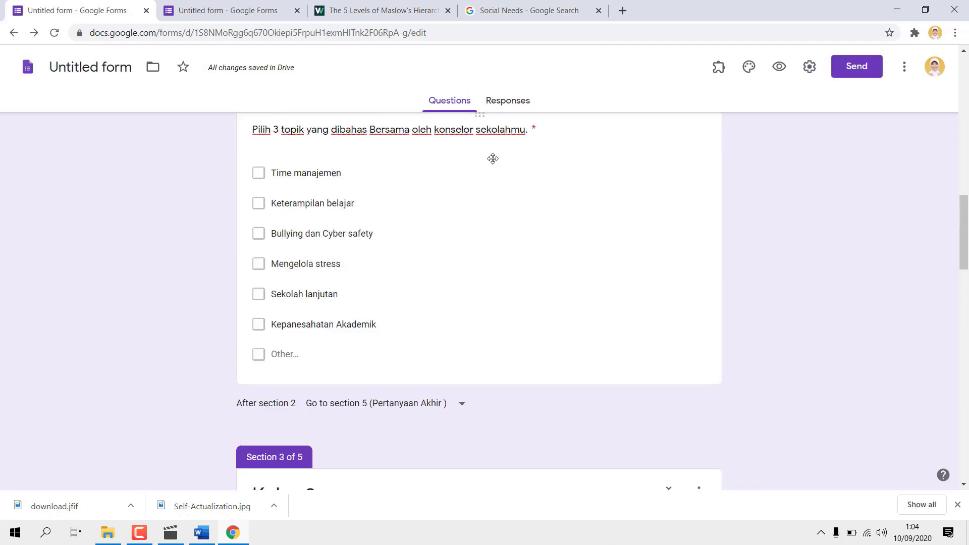
scroll(481, 193, up, 2)
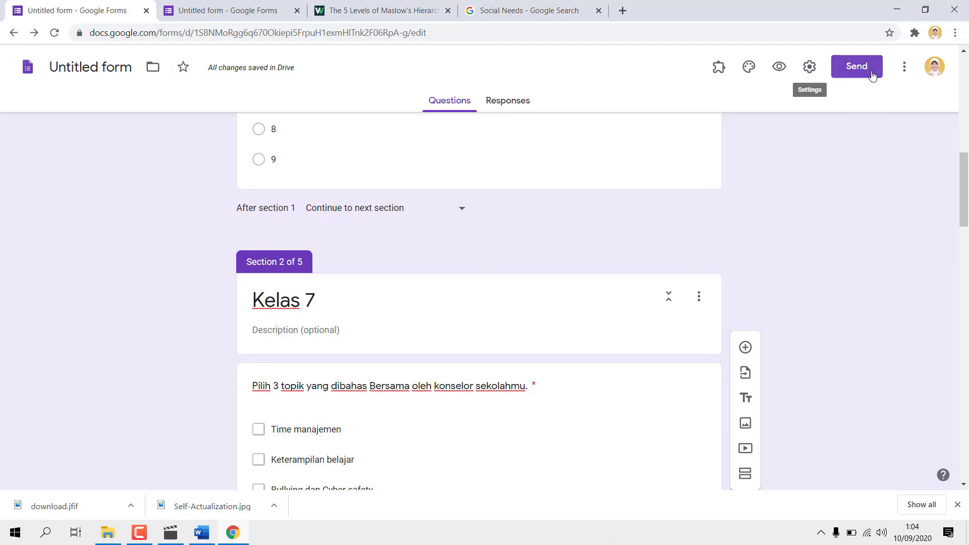
click(857, 71)
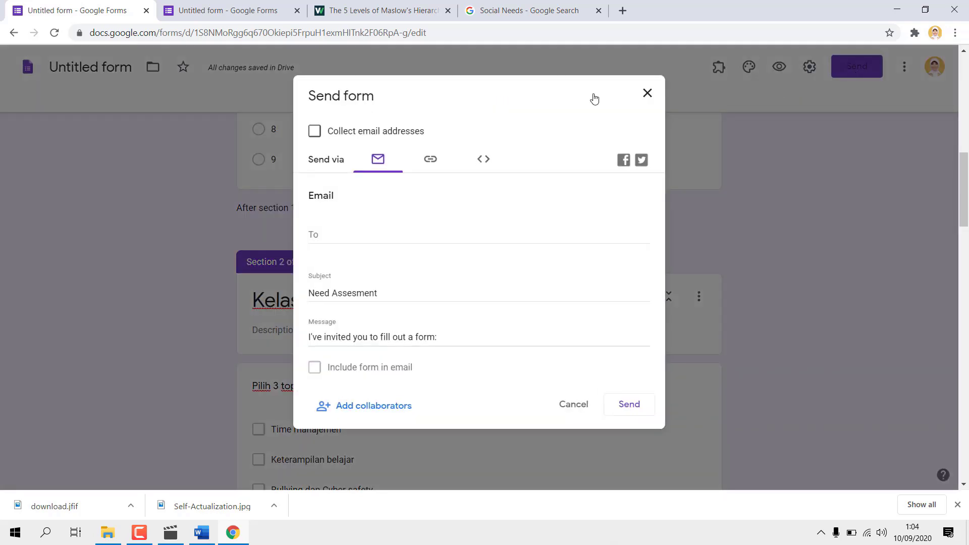
click(431, 166)
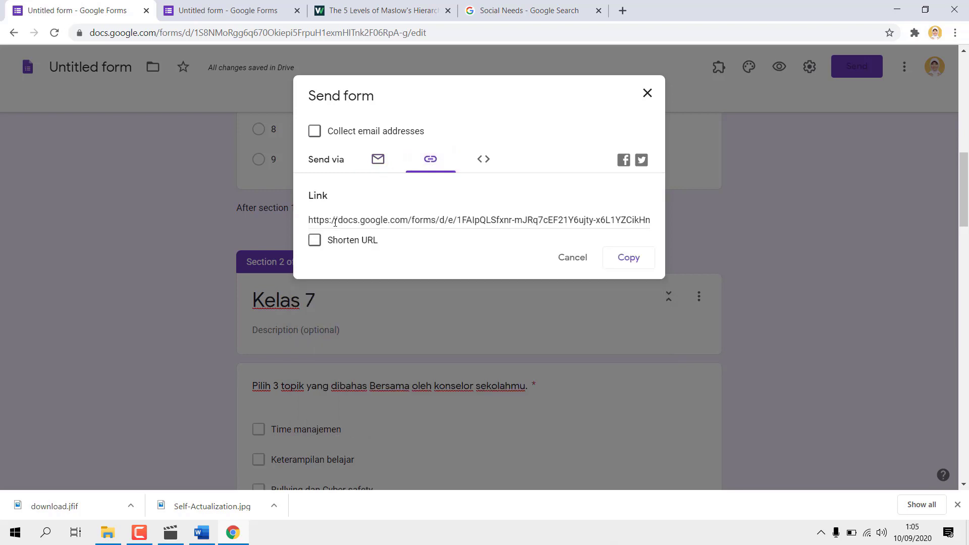
click(629, 258)
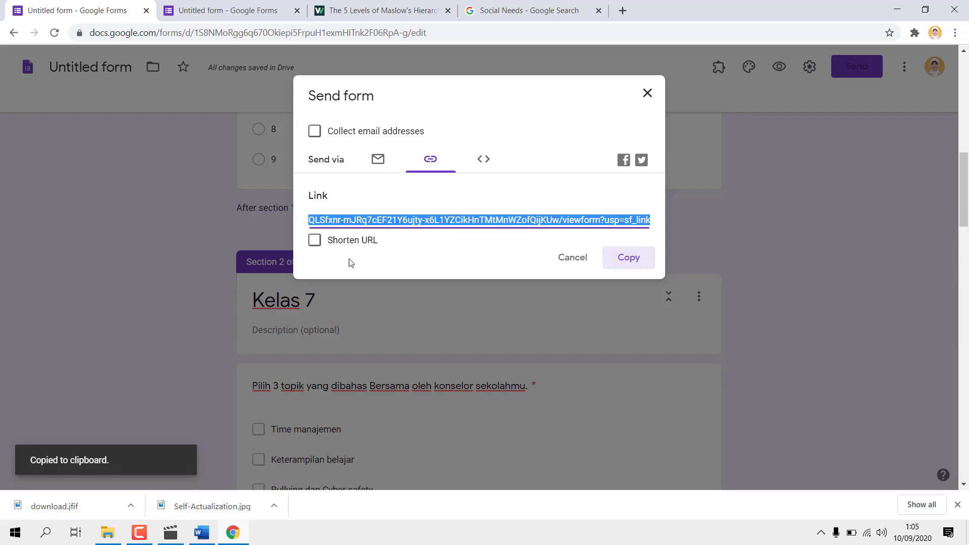
click(315, 241)
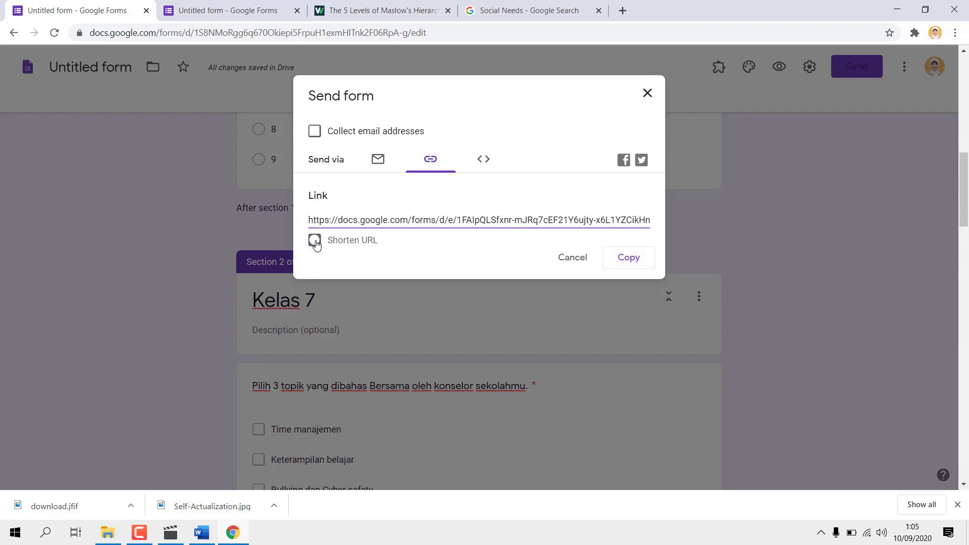
click(640, 267)
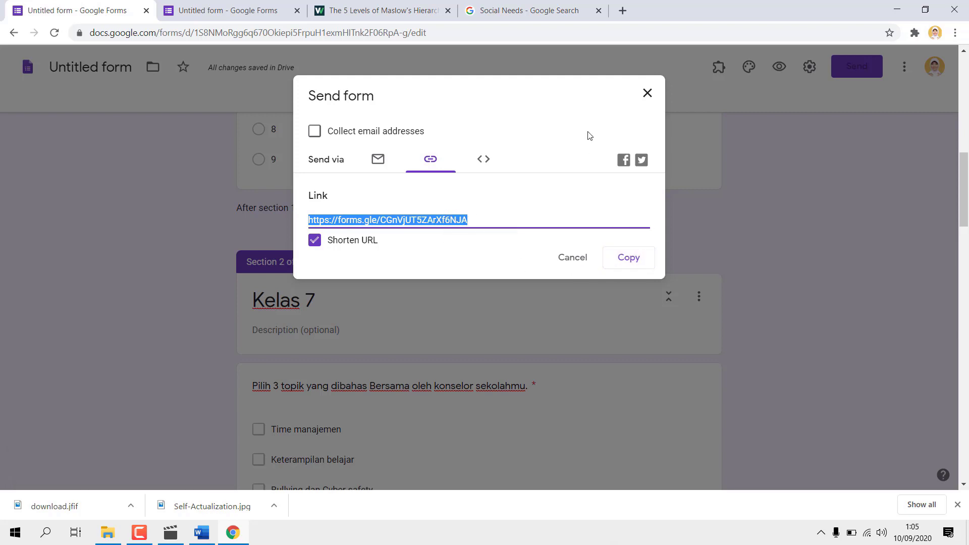
click(647, 96)
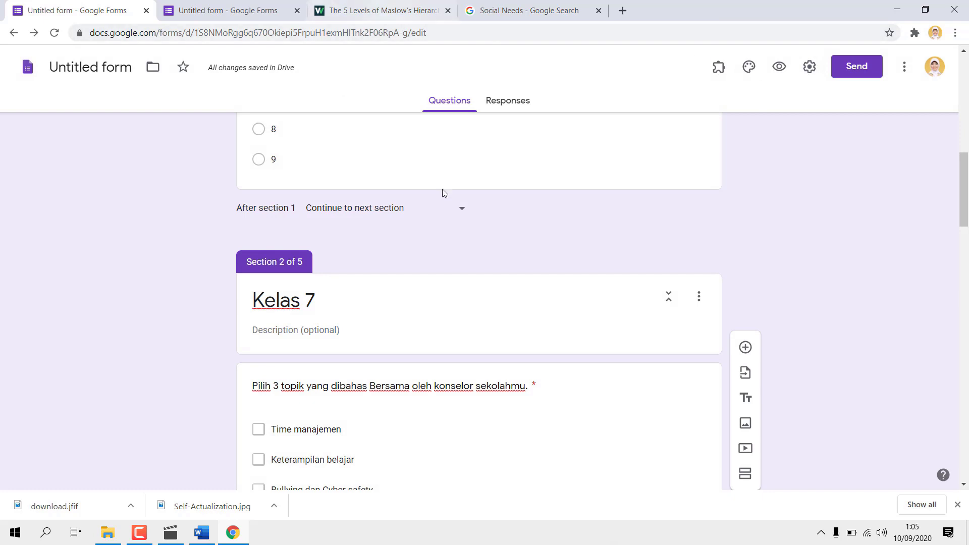
Preview the "Need Assesment" form as a respondent and review its first page from the title to the "Kelas" question.
scroll(426, 208, up, 15)
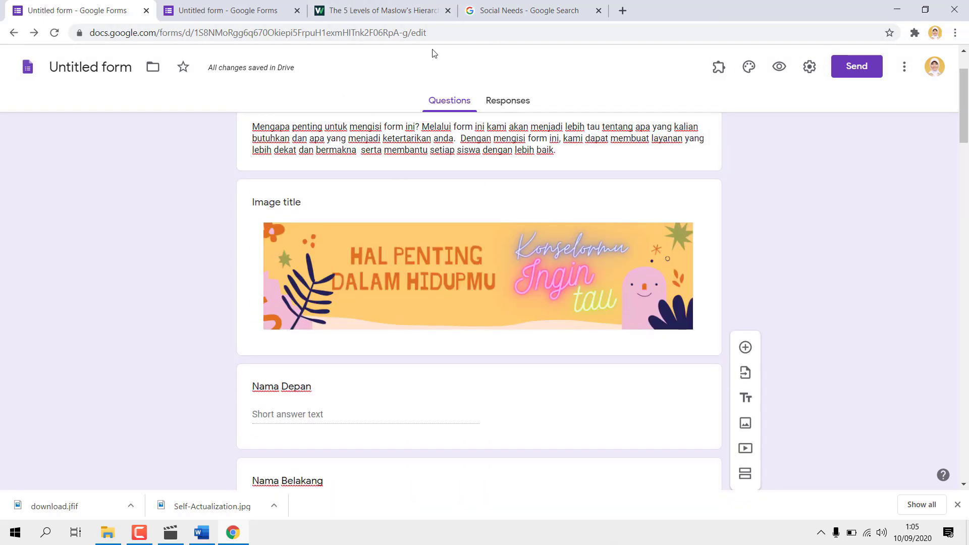
click(782, 67)
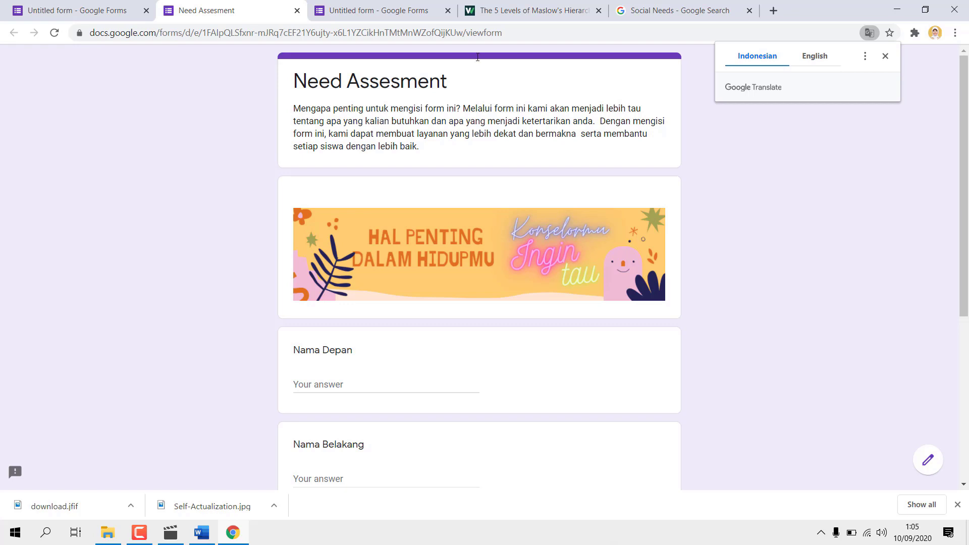
click(885, 56)
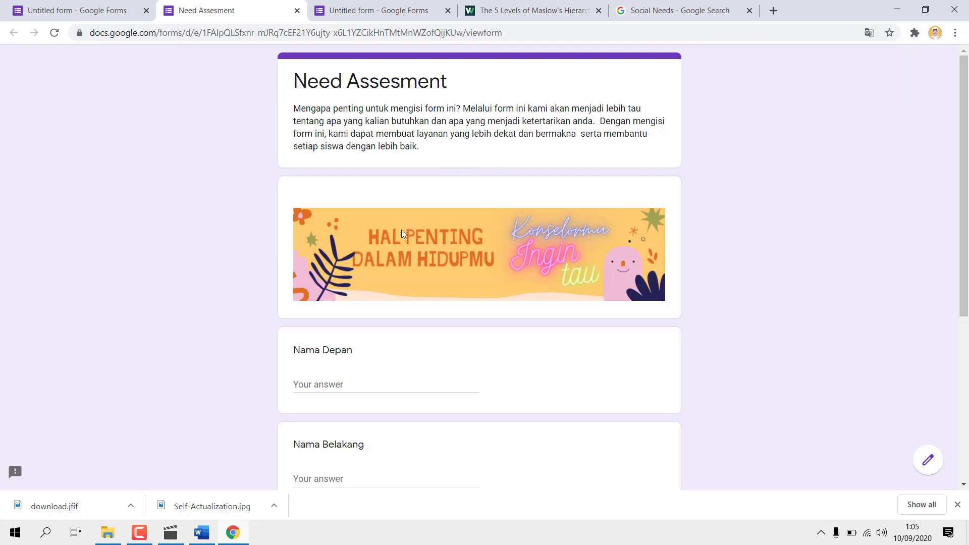
scroll(400, 233, down, 1)
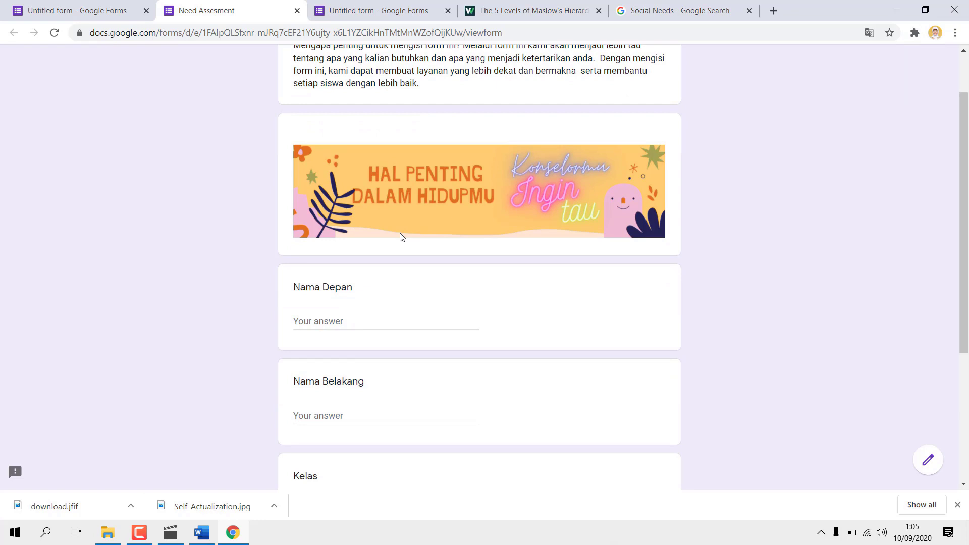
scroll(402, 238, down, 3)
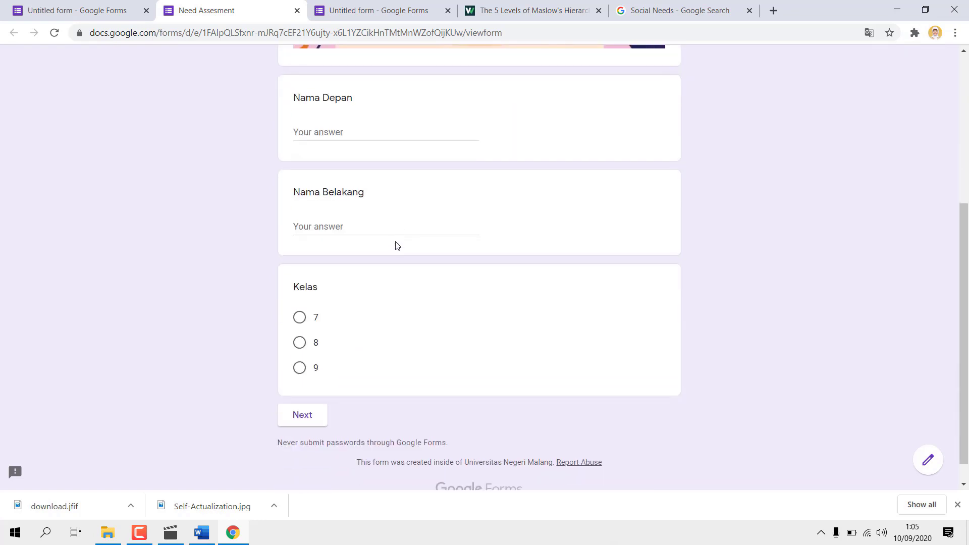
scroll(401, 275, up, 4)
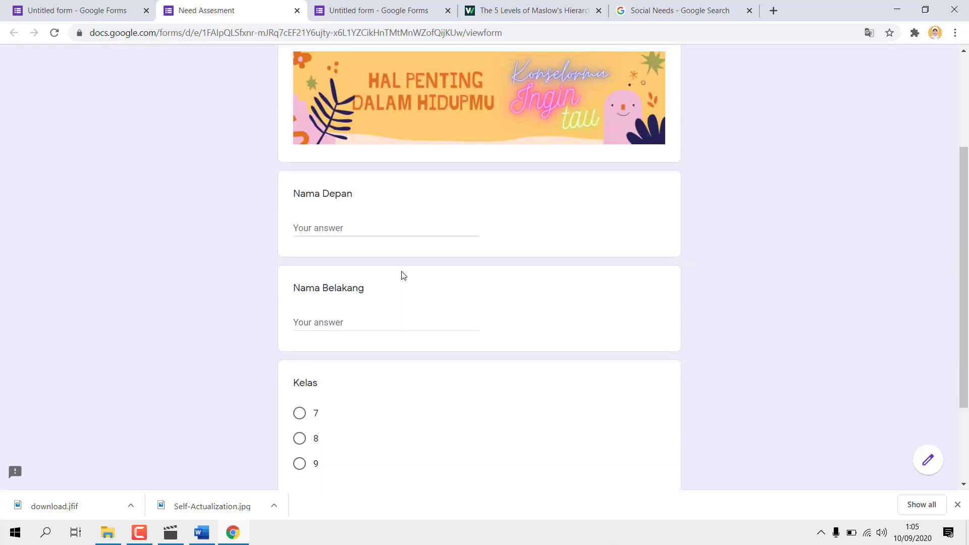
scroll(402, 275, down, 4)
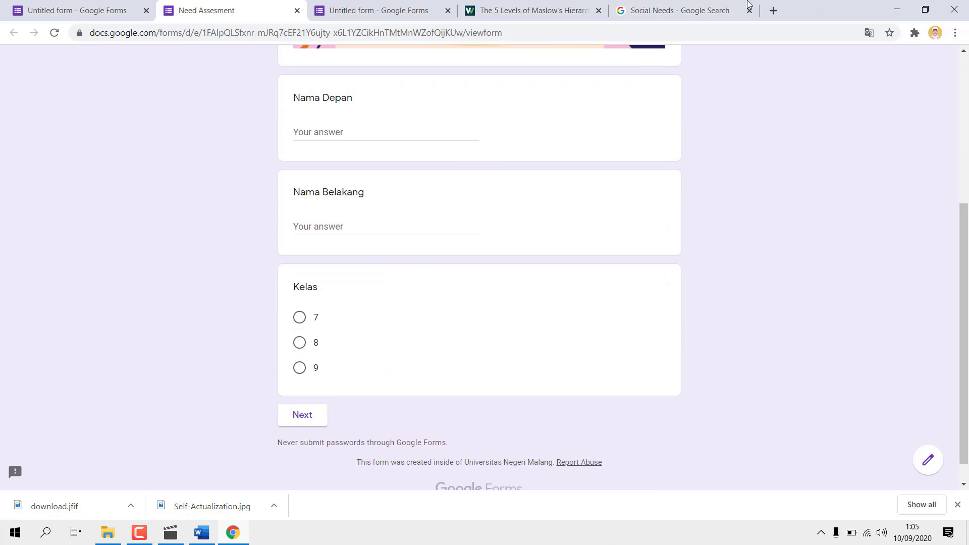
Open the Google Forms home page in a new browser tab and look through the recent forms.
click(774, 11)
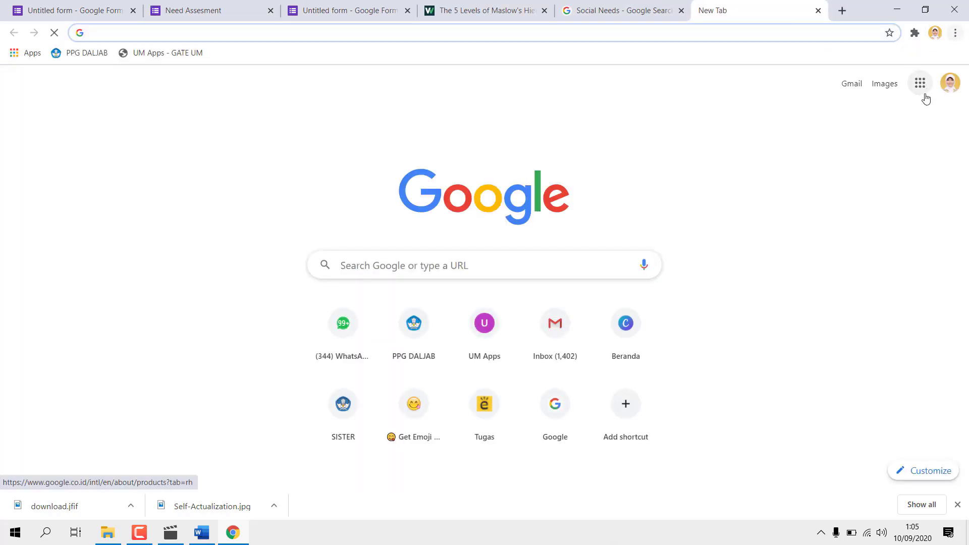
click(927, 91)
scroll(937, 303, down, 1)
click(925, 321)
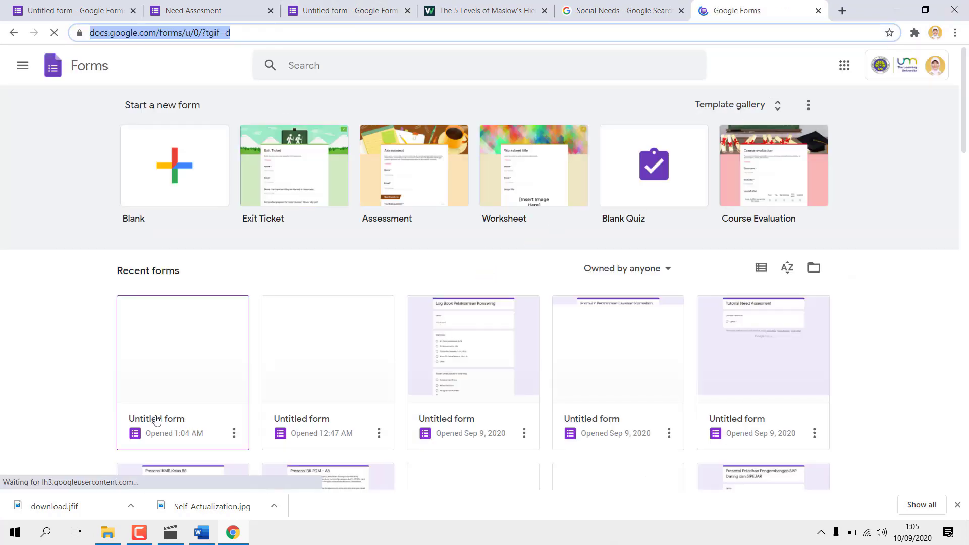
scroll(202, 417, down, 5)
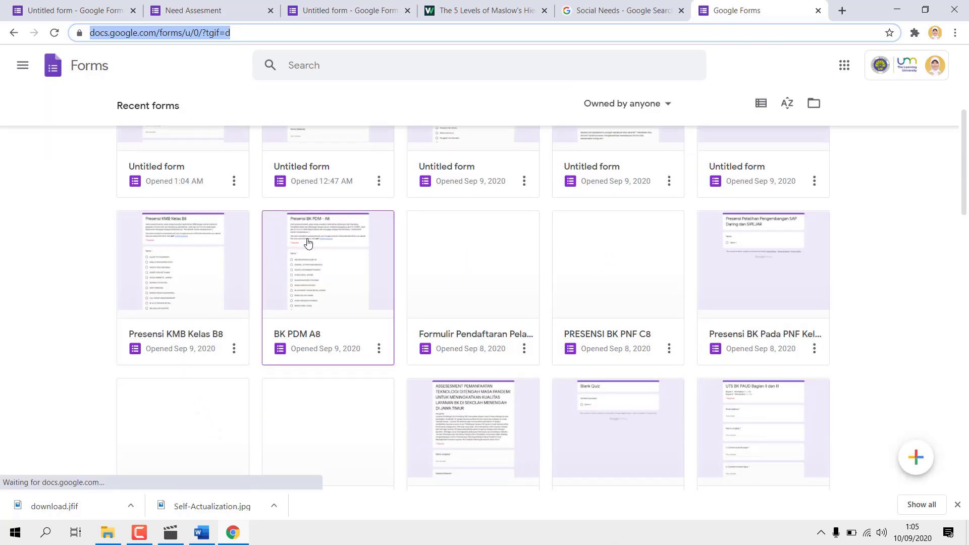
scroll(308, 243, up, 3)
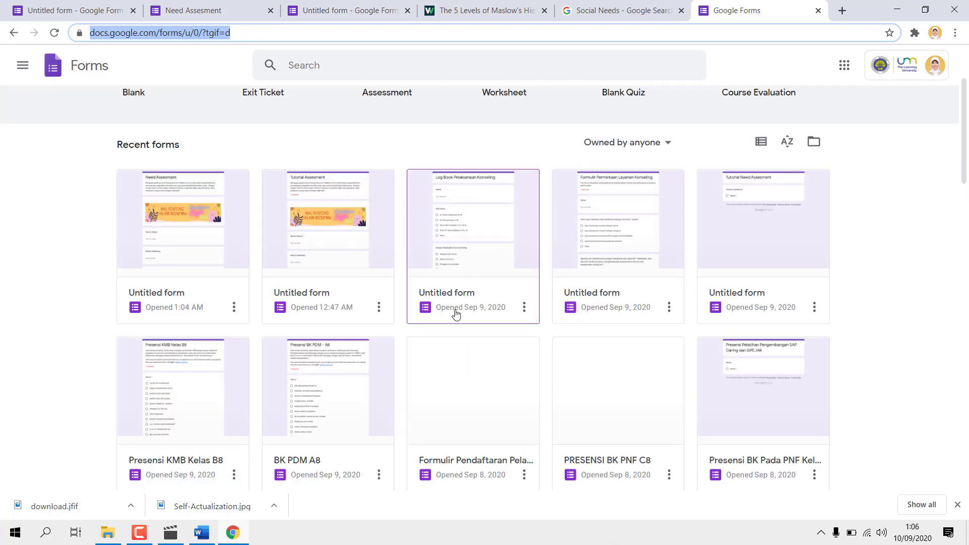
Open the recent forms "Formulir Permintaan Layanan Konseling" and "Log Book Pelaksanaan Konseling" in separate tabs and switch to the counselling request form.
right_click(635, 294)
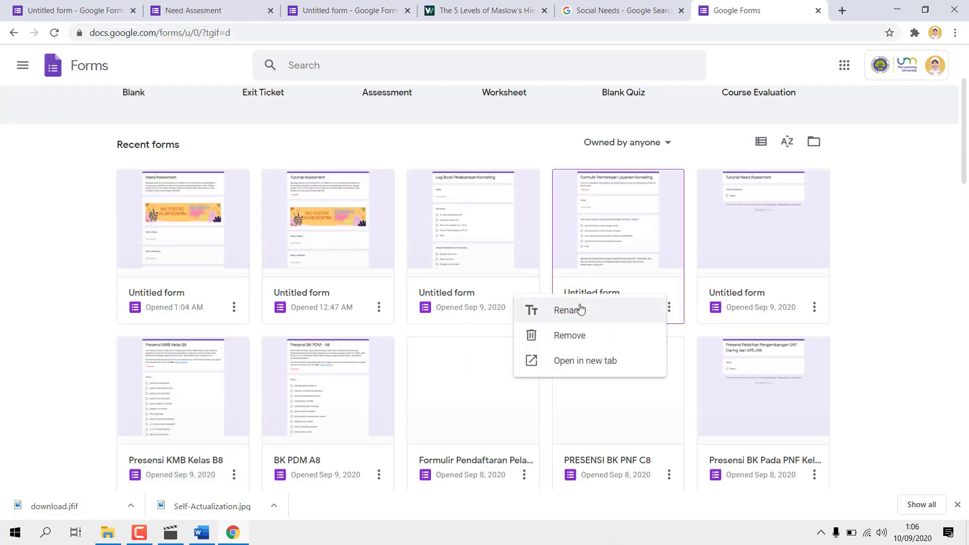
click(599, 364)
click(629, 5)
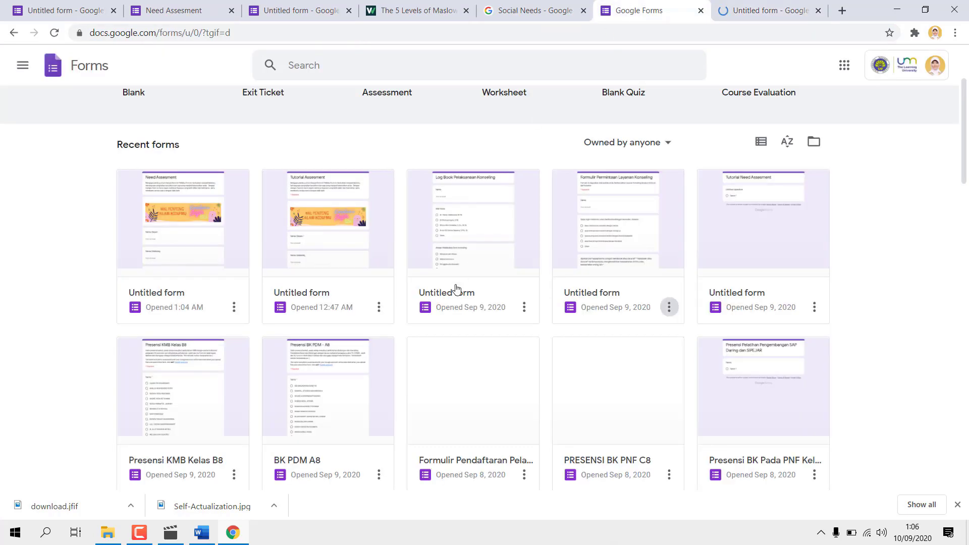
right_click(461, 289)
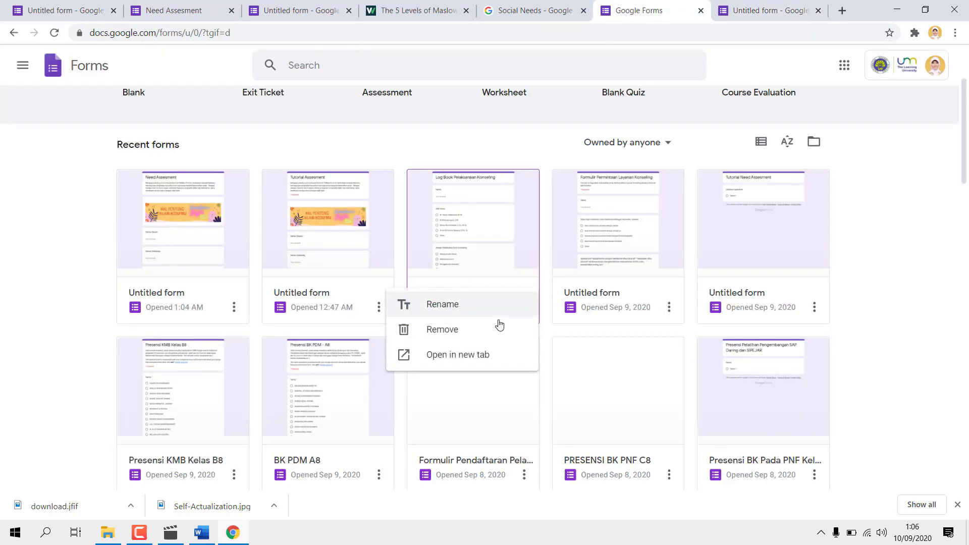
click(471, 355)
click(762, 14)
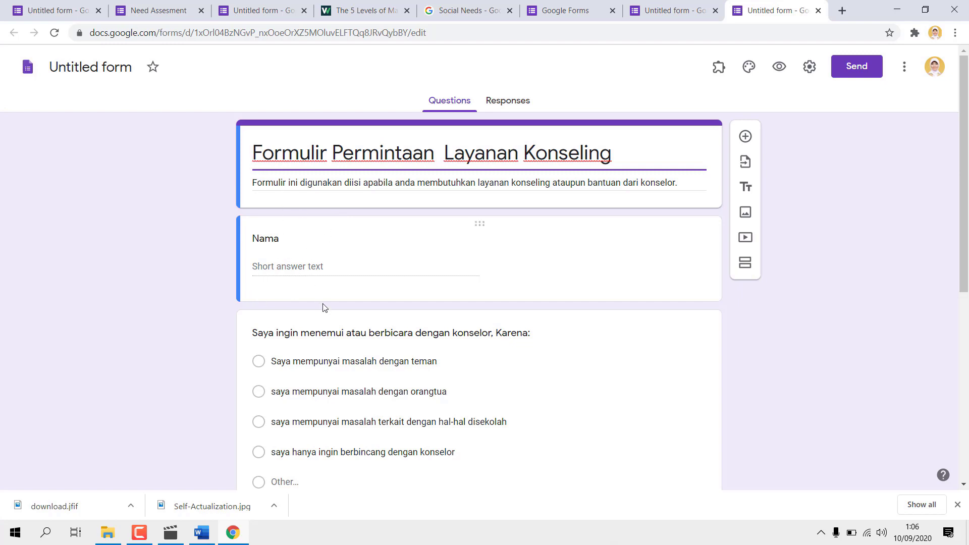
Review the "Formulir Permintaan Layanan Konseling" form from its title and "Nama" question to the closing long-answer question for the counsellor.
scroll(318, 298, down, 1)
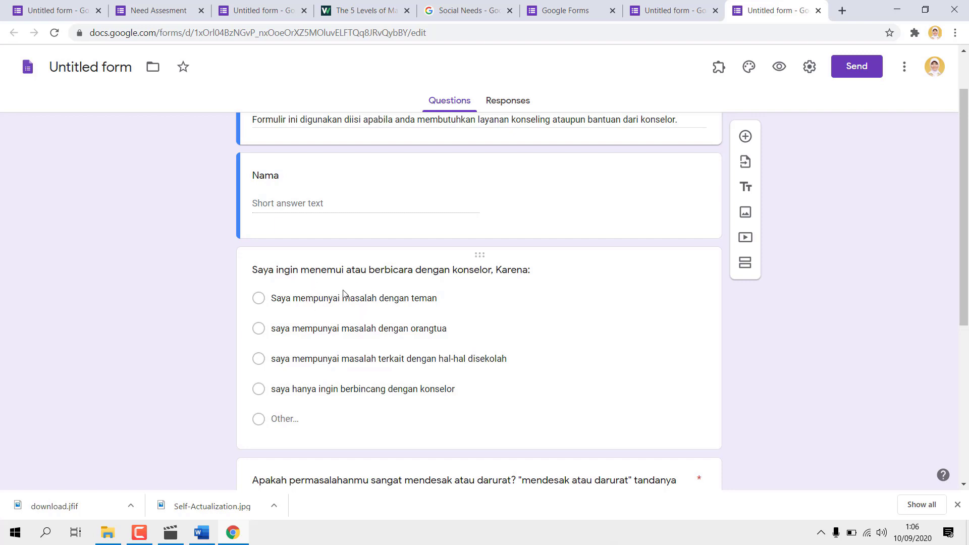
scroll(394, 327, up, 1)
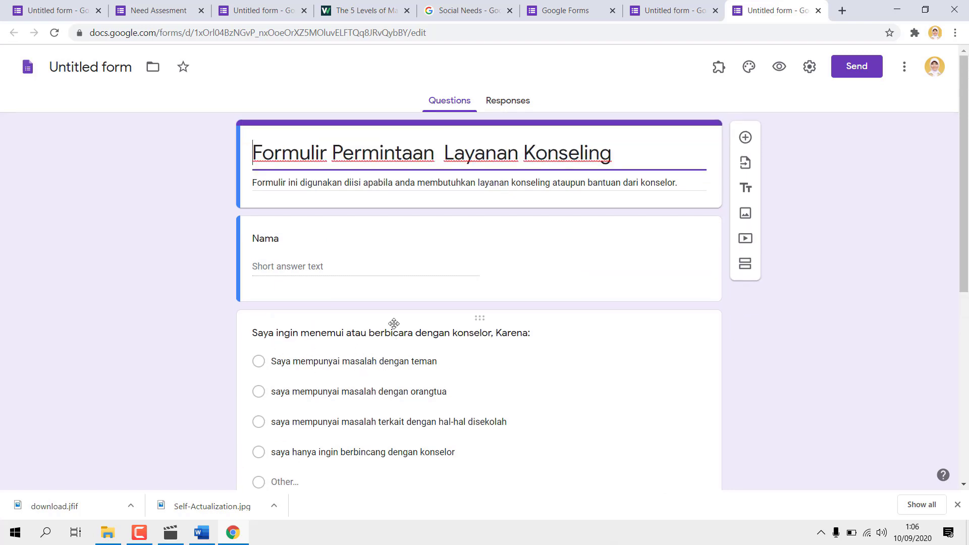
scroll(382, 372, down, 5)
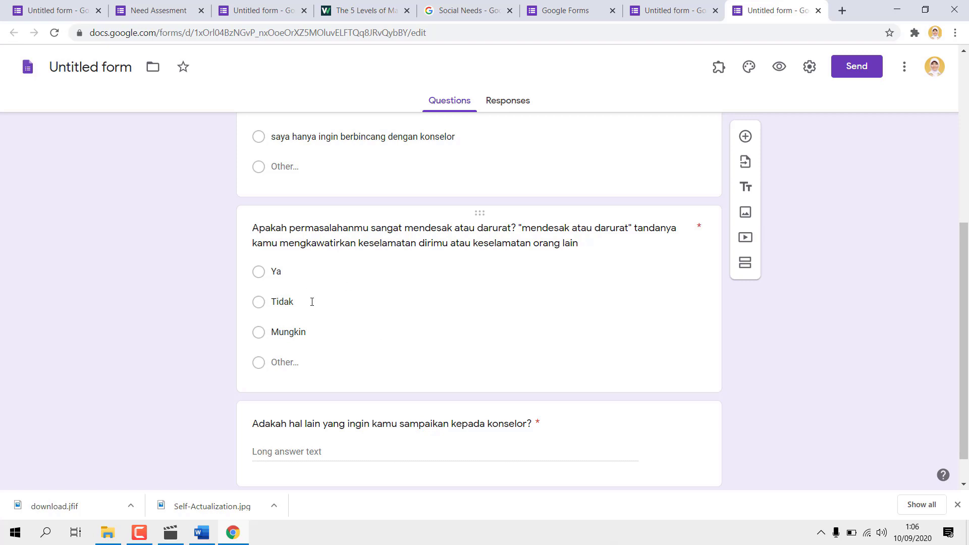
scroll(312, 302, down, 1)
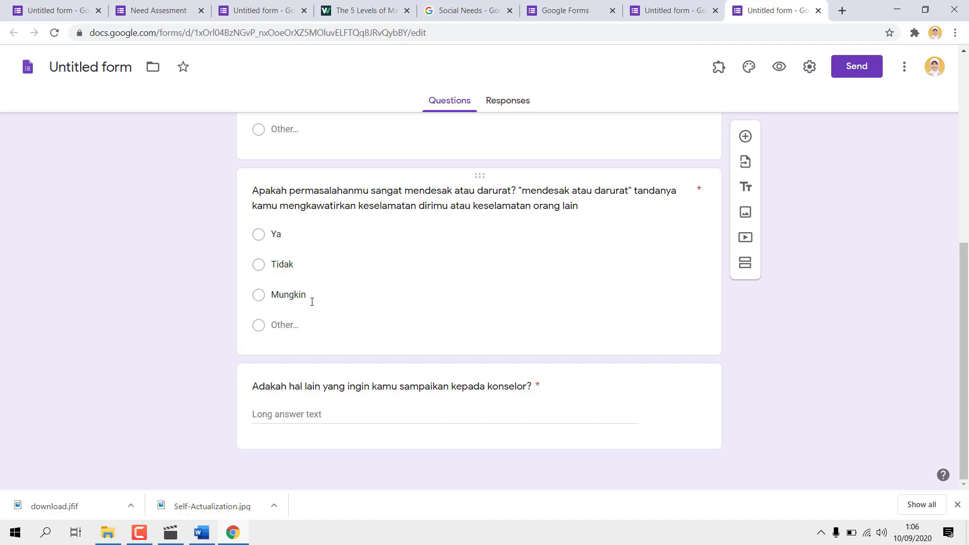
scroll(320, 207, up, 2)
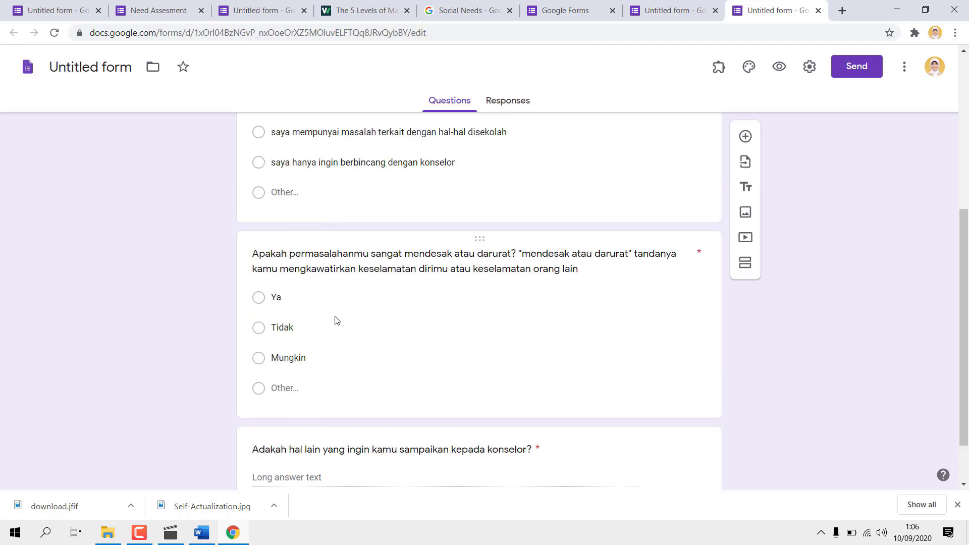
scroll(334, 349, down, 2)
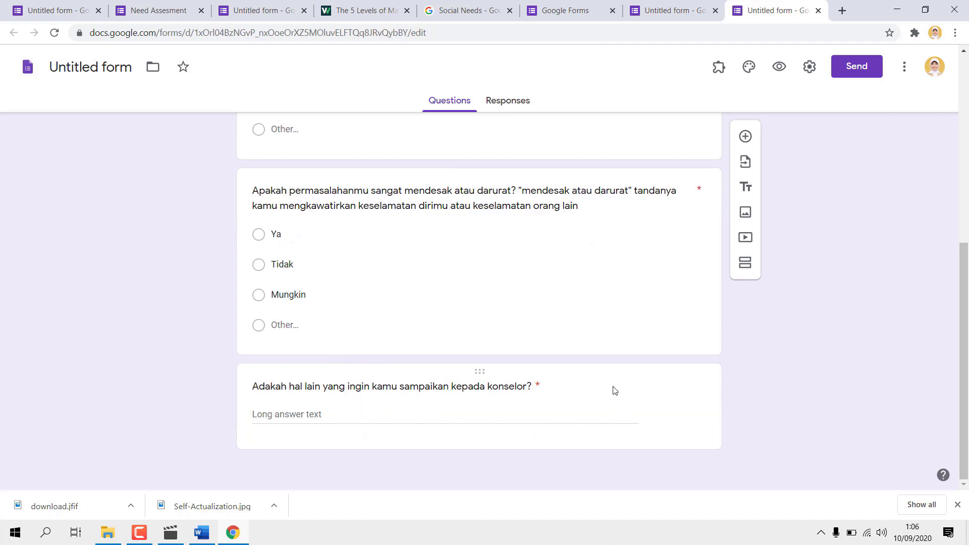
scroll(520, 368, up, 15)
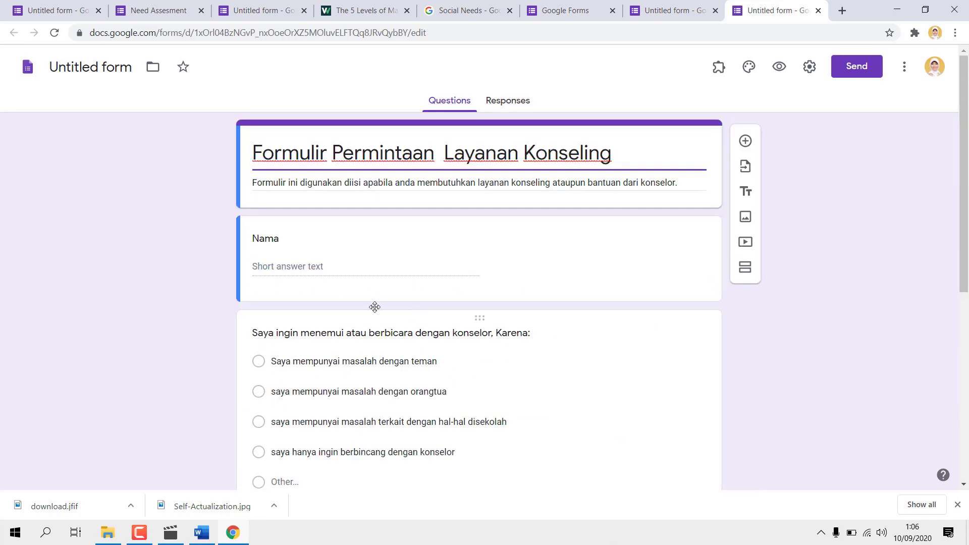
scroll(487, 301, down, 7)
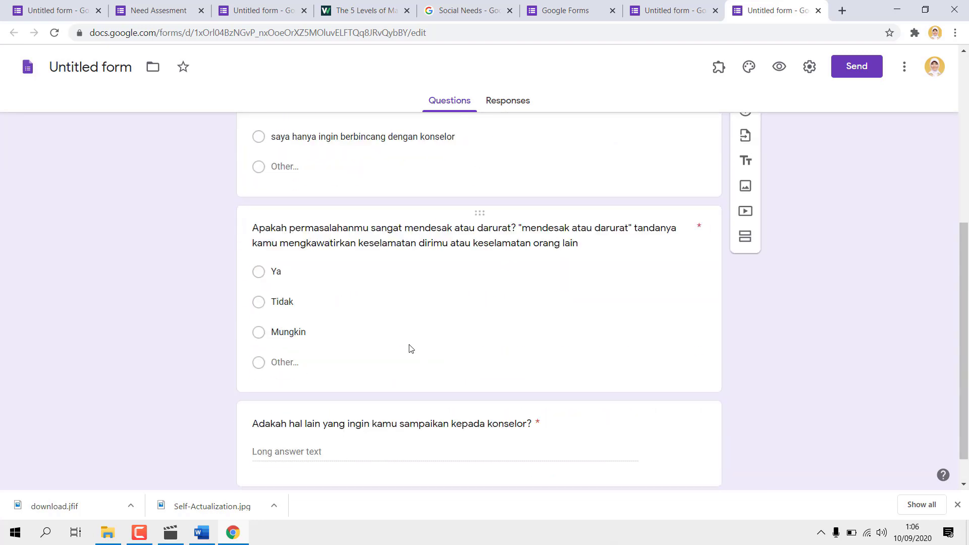
Open the "Apakah permasalahanmu sangat mendesak atau darurat?" question, select its text and read its full wording, then return to the form's title.
click(628, 418)
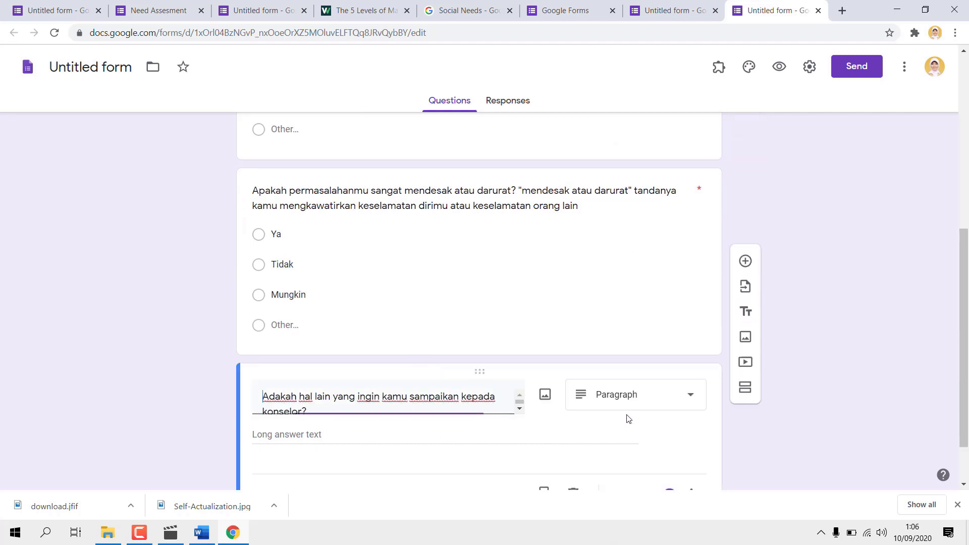
click(556, 283)
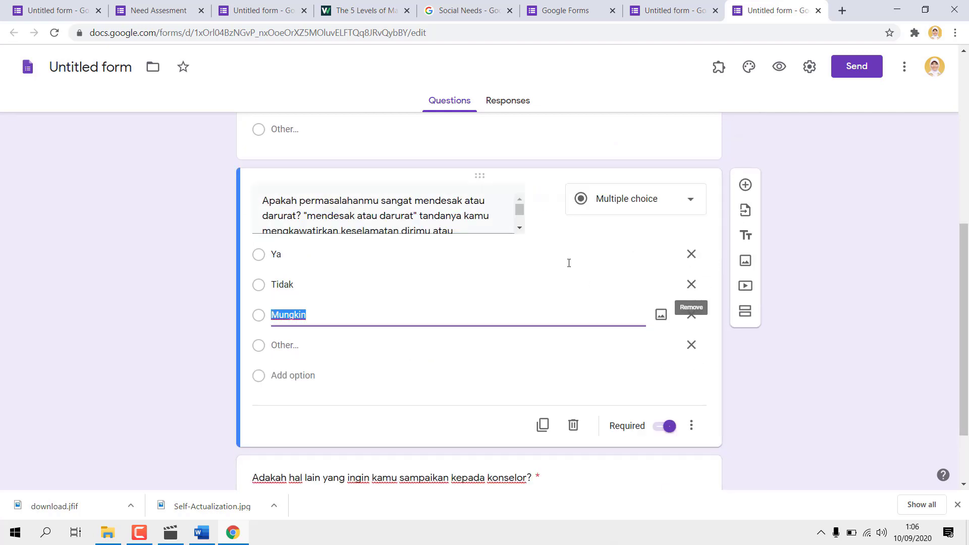
scroll(468, 330, up, 10)
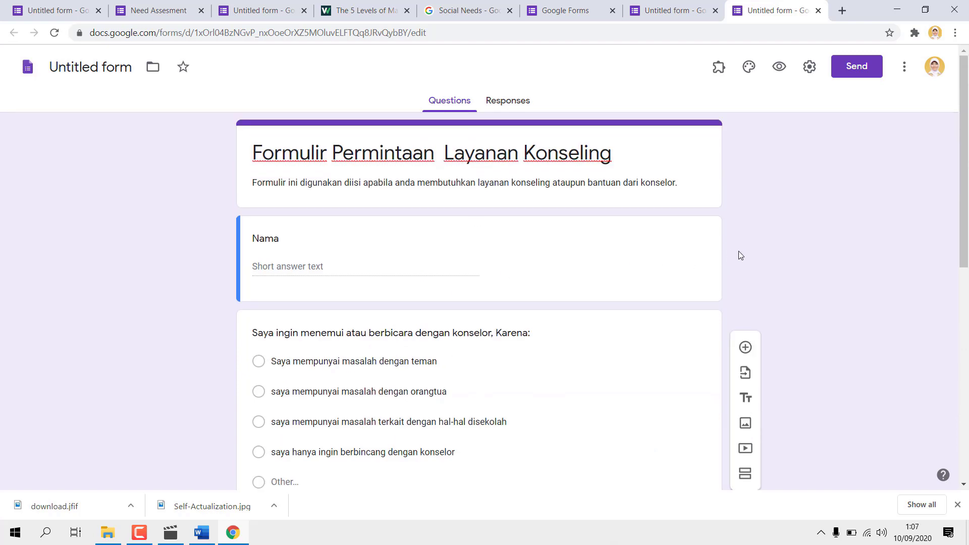
scroll(733, 258, down, 6)
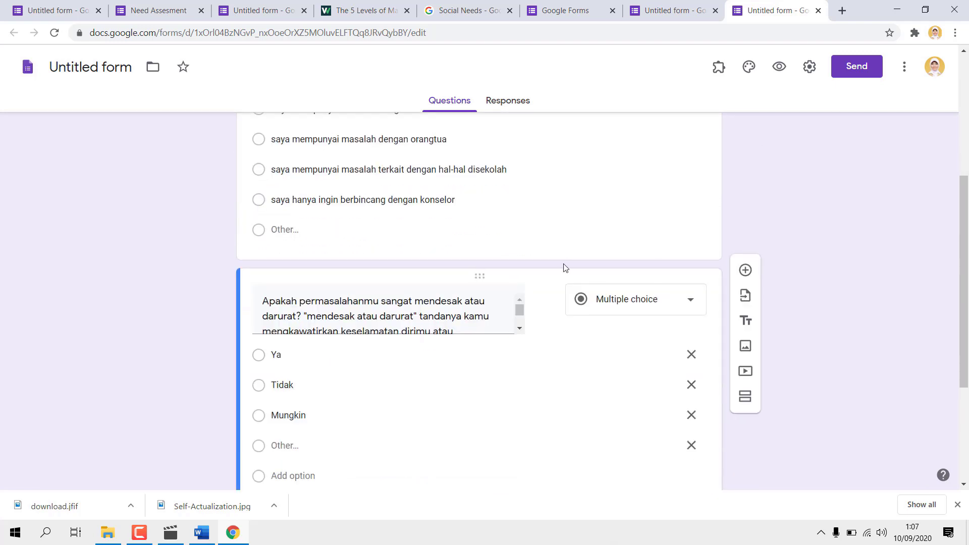
click(468, 242)
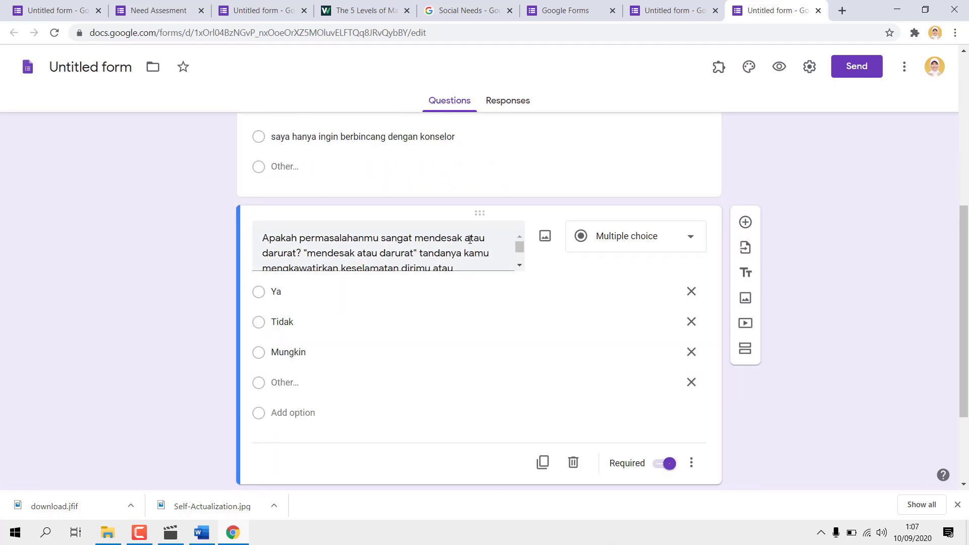
key(ctrl+a)
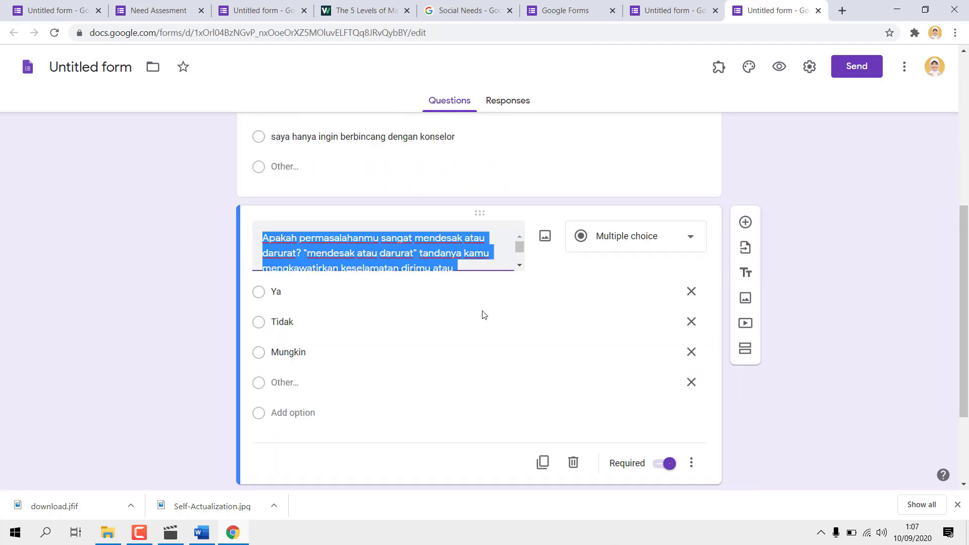
drag(520, 247, 520, 250)
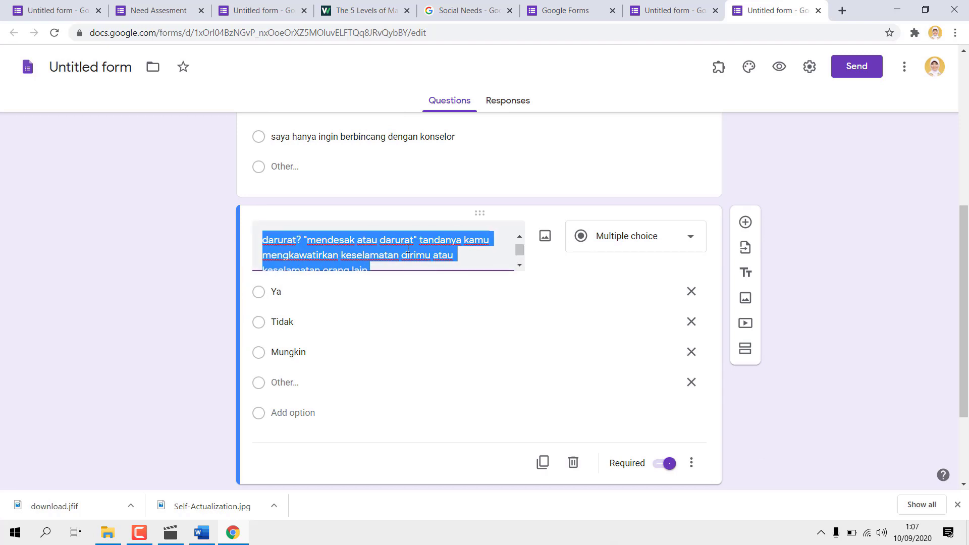
scroll(407, 250, down, 1)
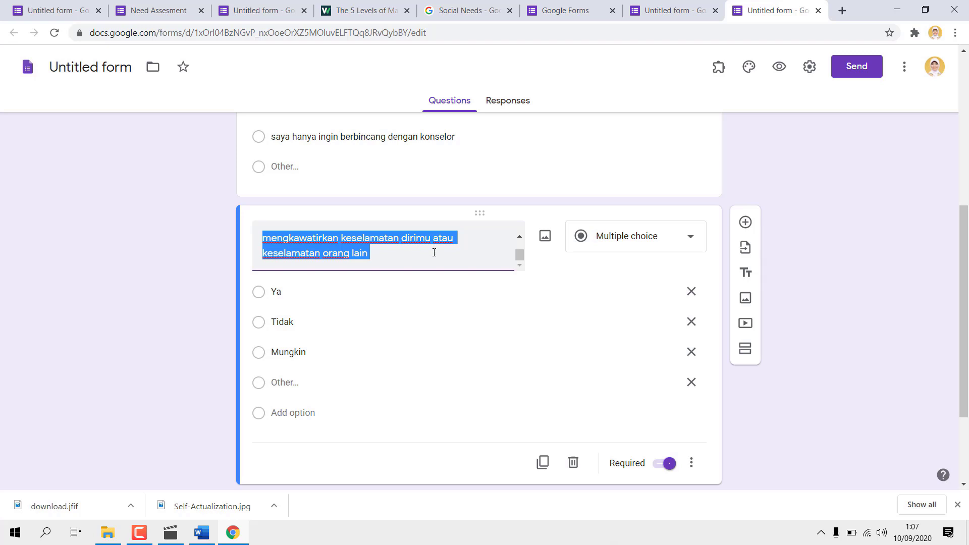
scroll(434, 258, up, 2)
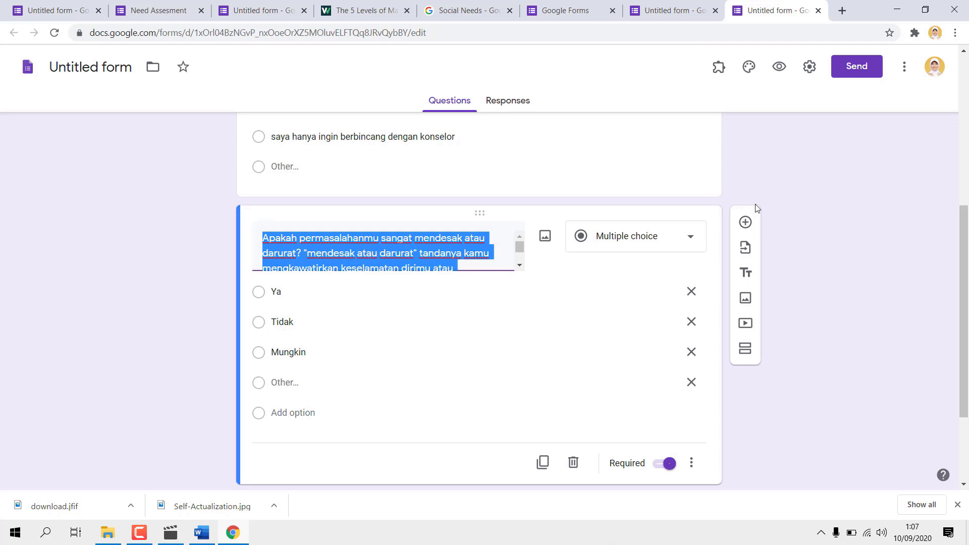
scroll(480, 252, up, 3)
scroll(480, 253, up, 4)
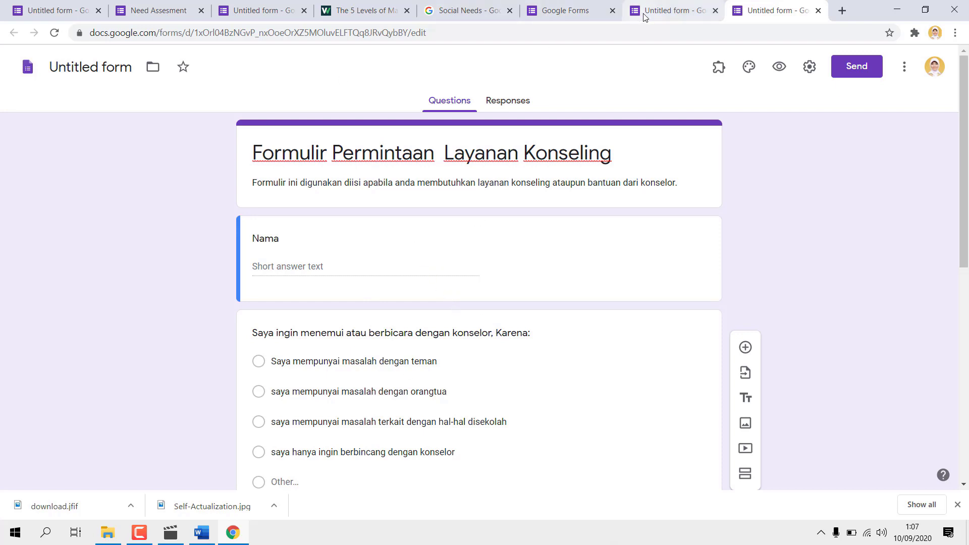
Switch to the "Log Book Pelaksanaan Konseling" form and review its questions from "Nama" through "Topik" and "Teori atau Pendekatan" to "Post".
click(658, 16)
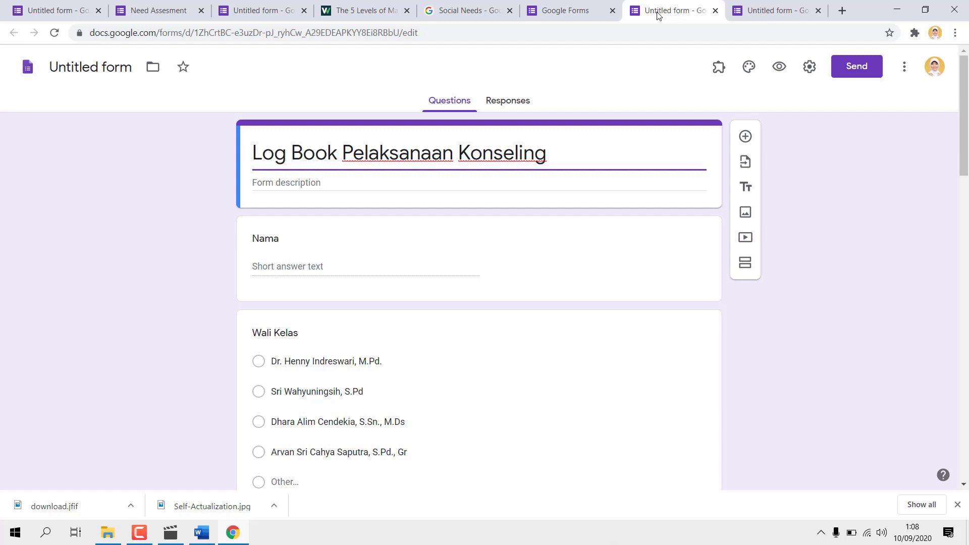
click(289, 266)
scroll(314, 318, down, 3)
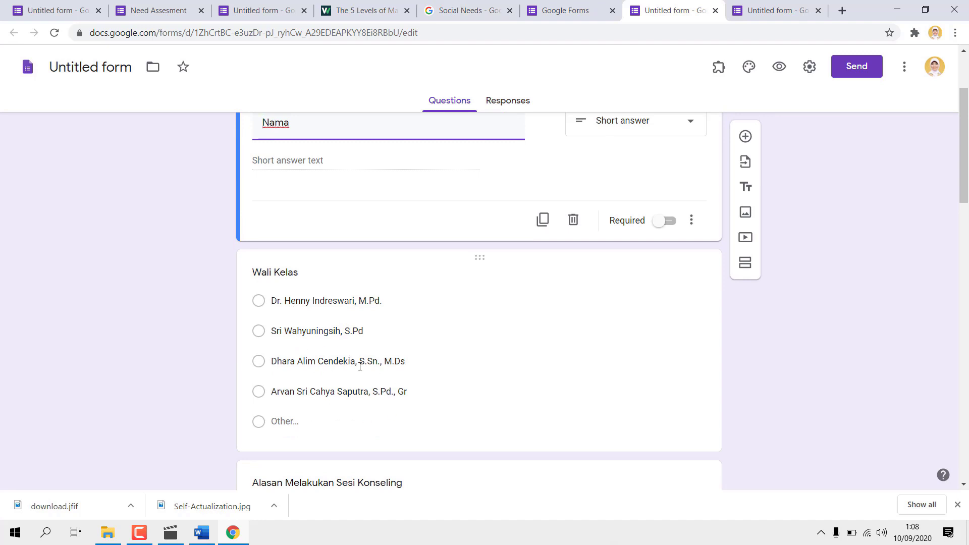
scroll(358, 370, down, 3)
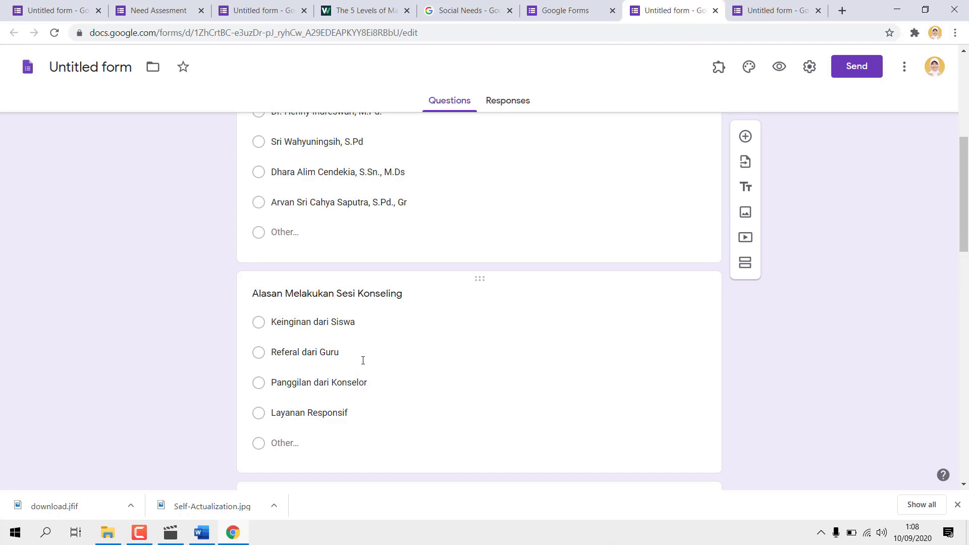
scroll(363, 364, down, 4)
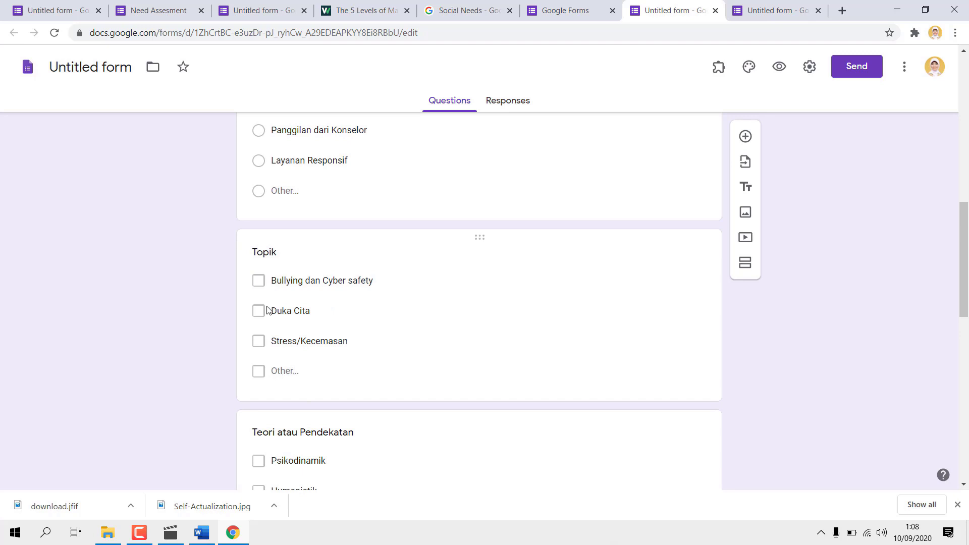
scroll(296, 309, down, 2)
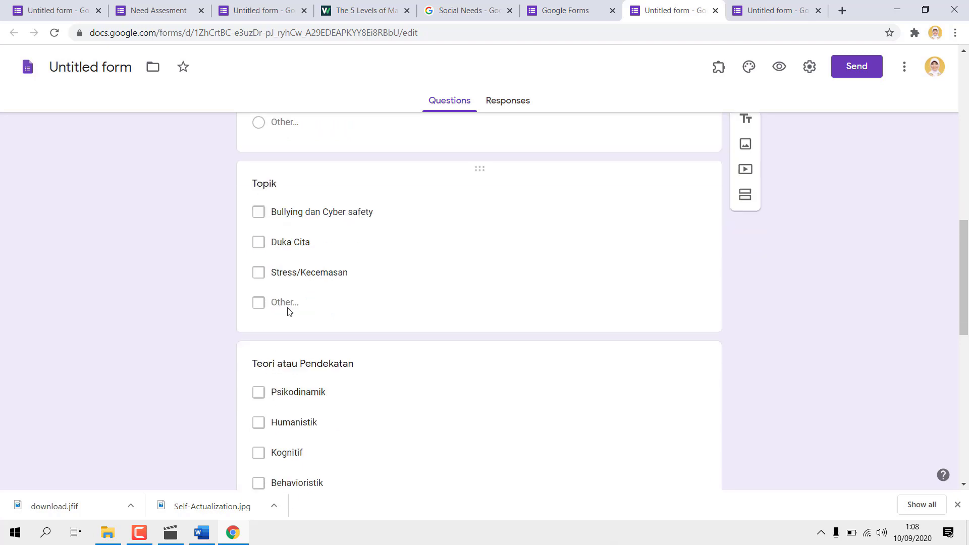
scroll(289, 312, down, 3)
scroll(288, 311, up, 2)
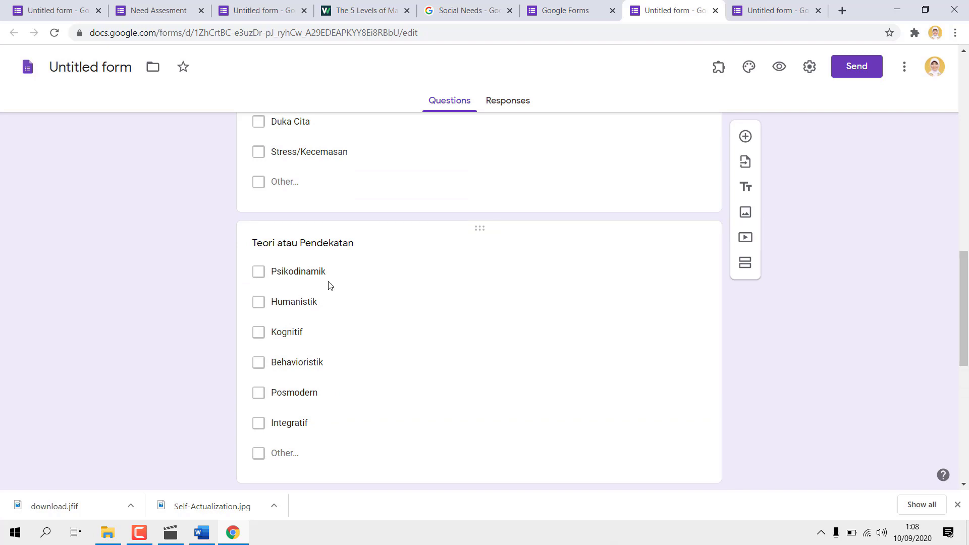
scroll(316, 305, down, 3)
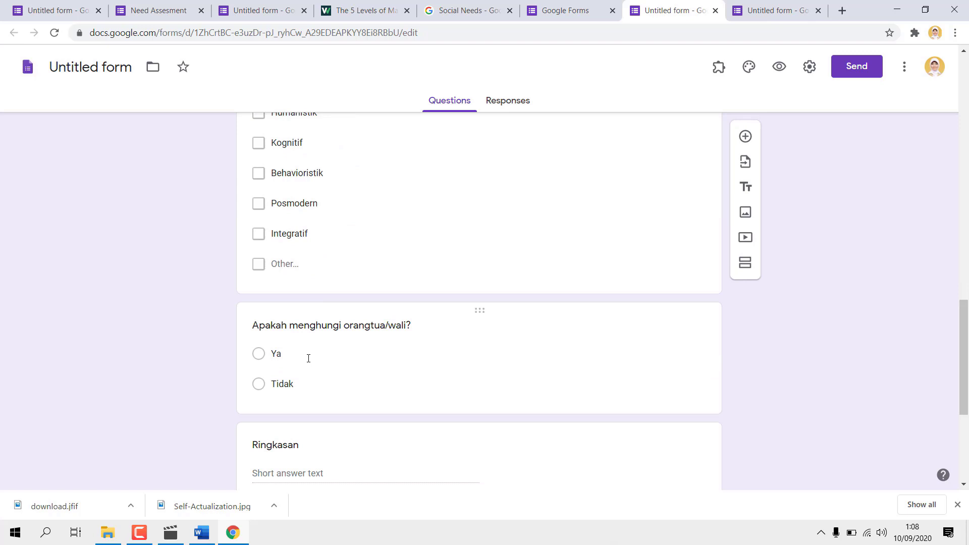
scroll(303, 360, down, 3)
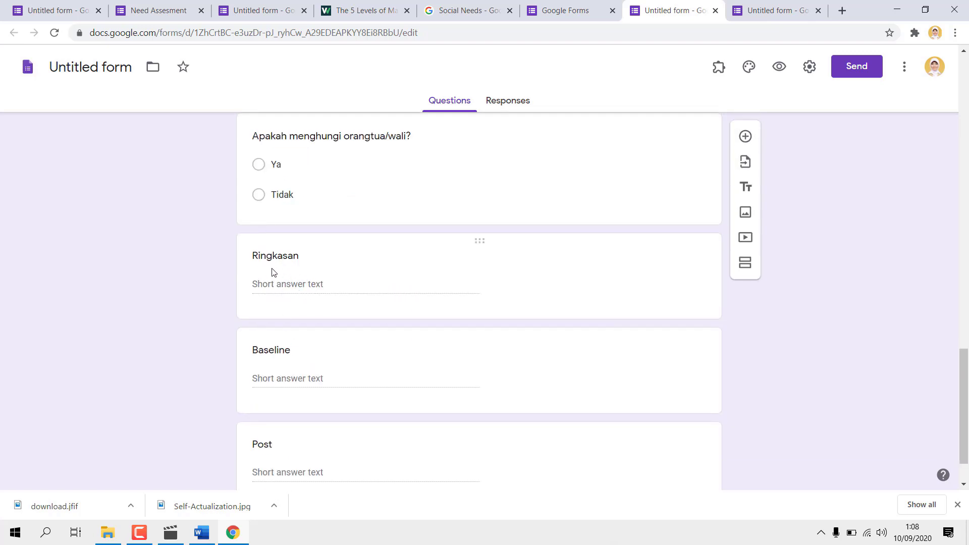
scroll(301, 310, down, 2)
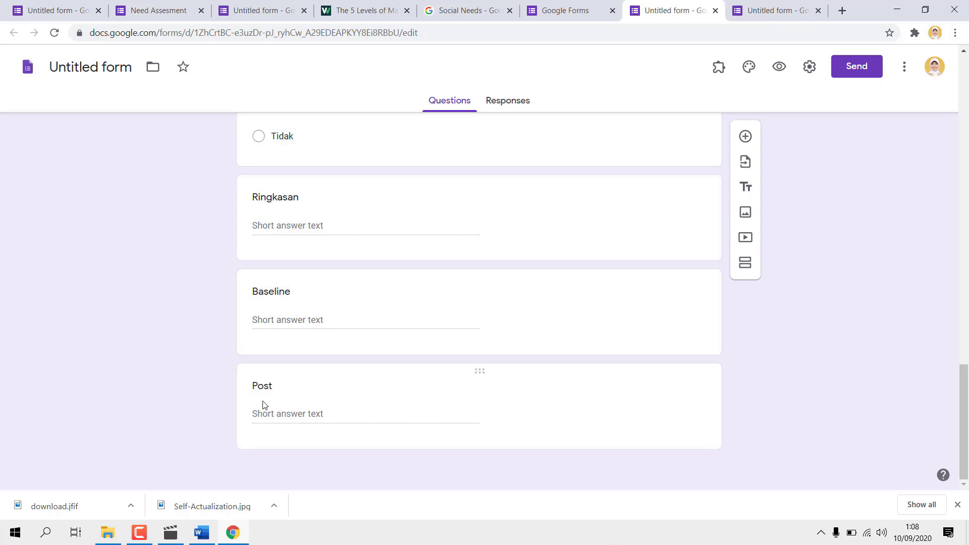
scroll(326, 400, up, 5)
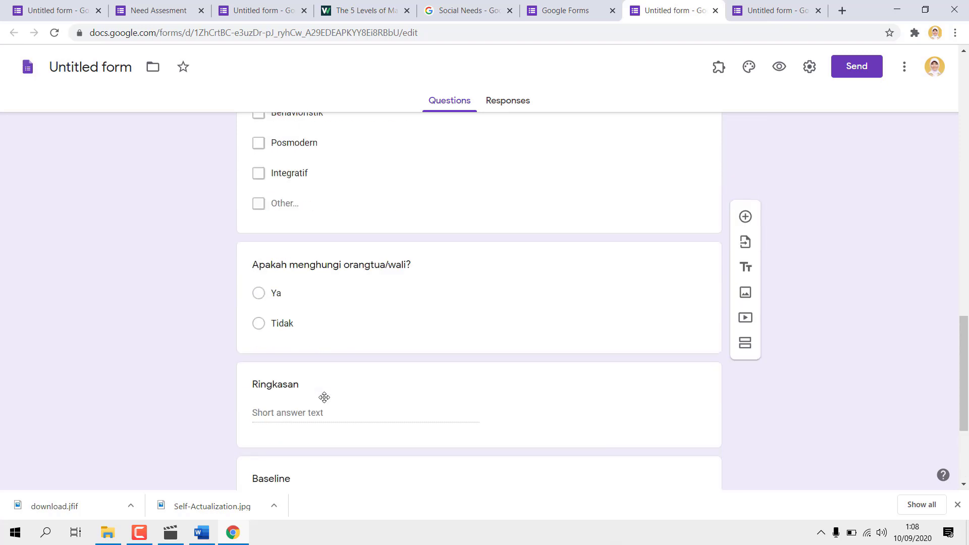